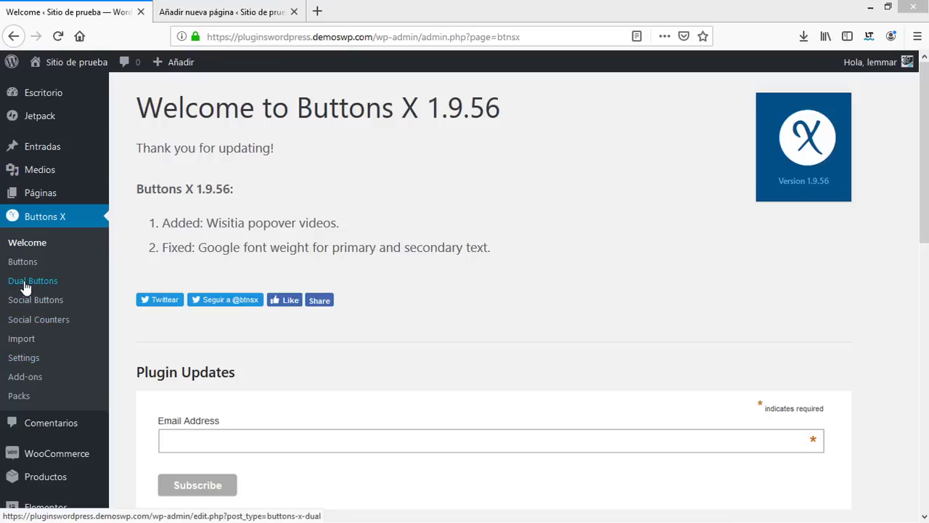
- Review the Buttons X plugin's General, Responsive and Social settings, including the tablet and mobile widths
left_click(18, 357)
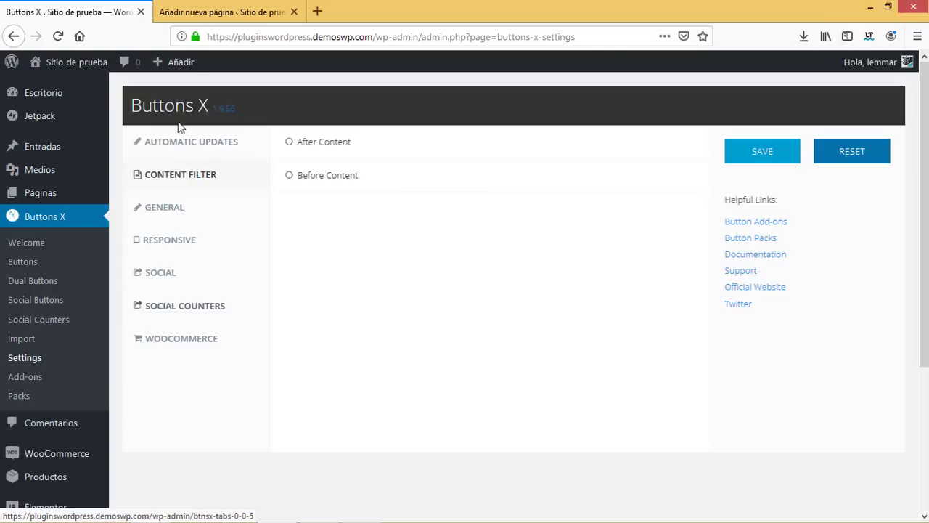
left_click(164, 211)
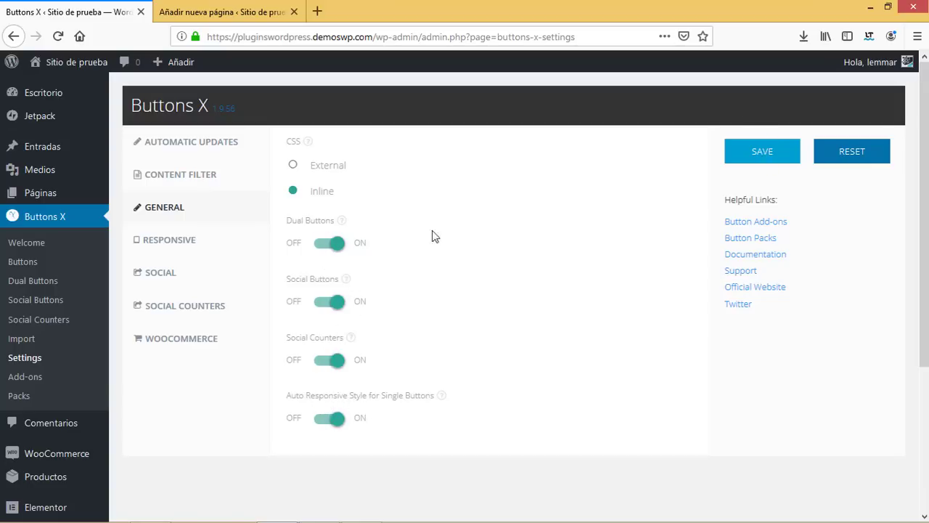
left_click(189, 243)
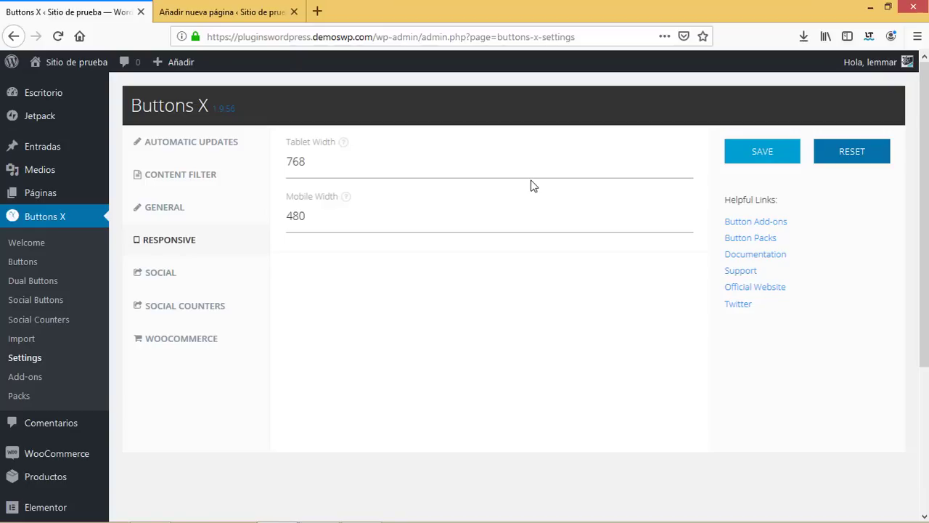
left_click_drag(325, 215, 260, 215)
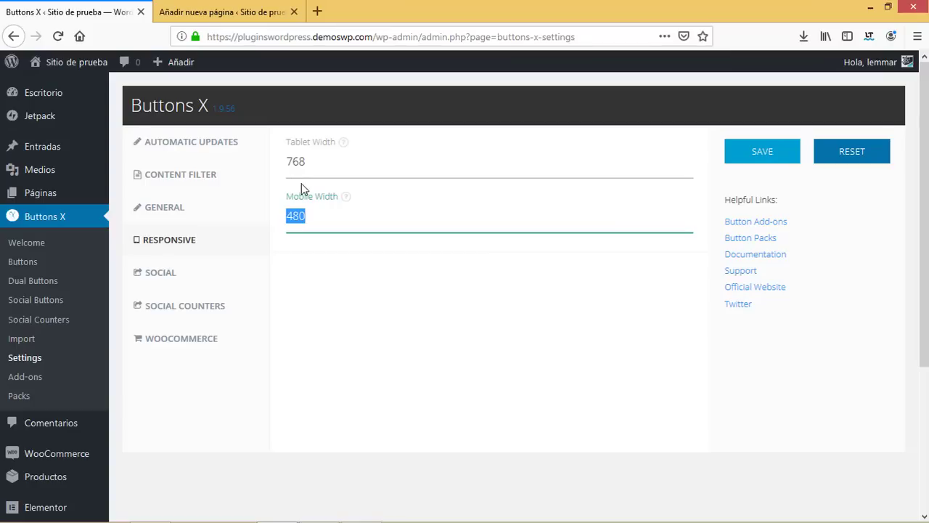
left_click(172, 281)
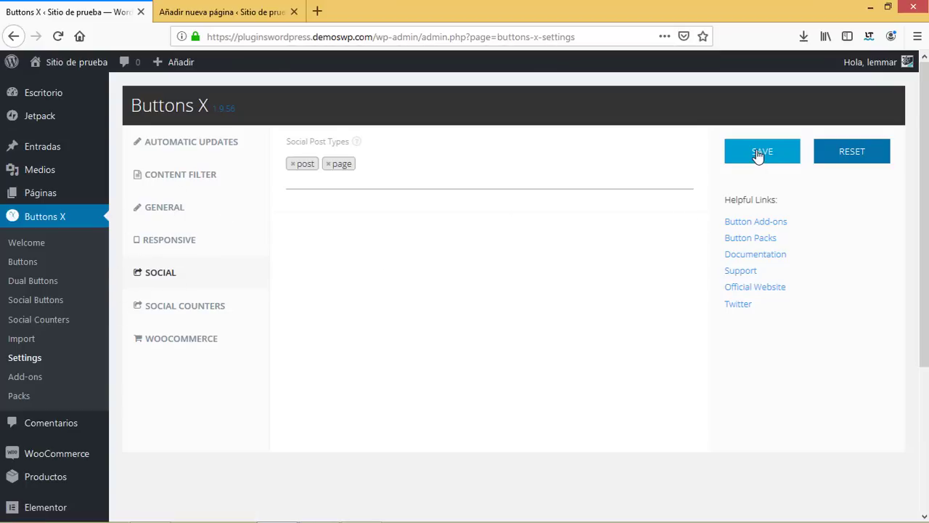
- Create a new single button in Buttons X and title it "Google"
left_click(23, 263)
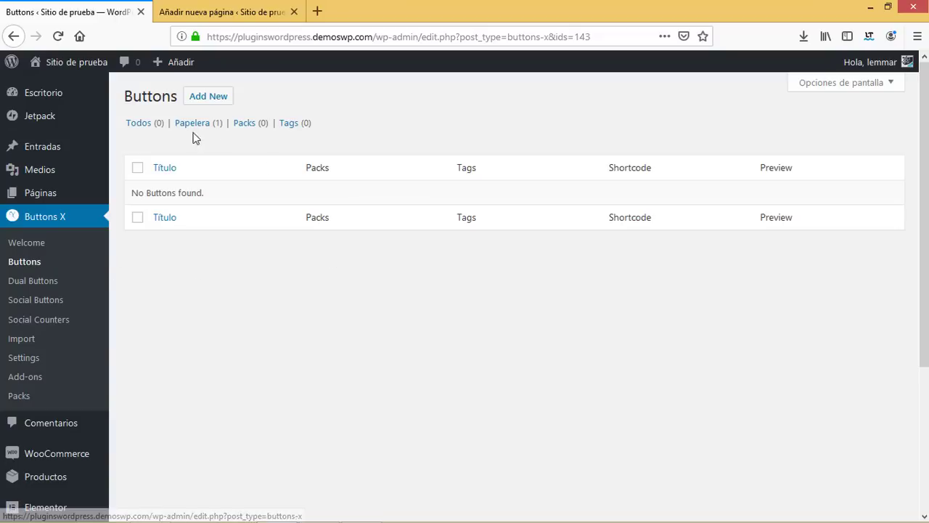
left_click(217, 98)
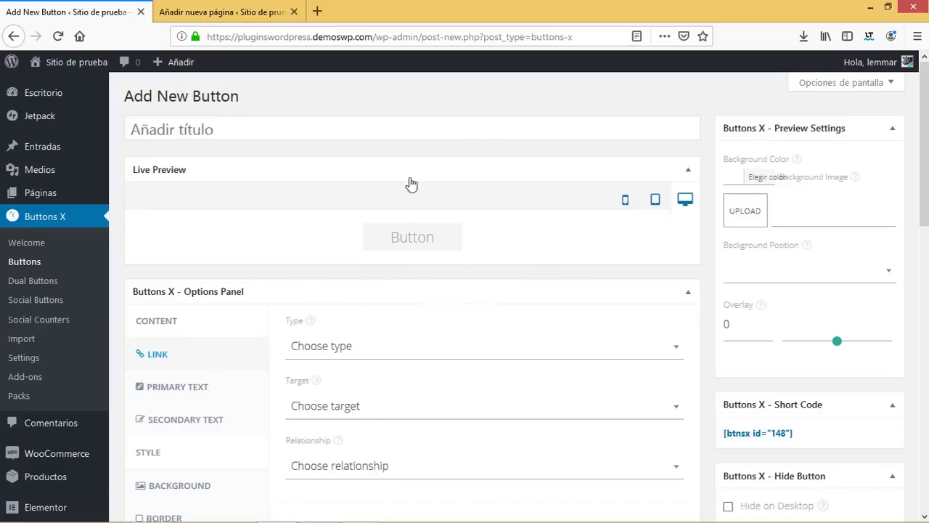
left_click(202, 137)
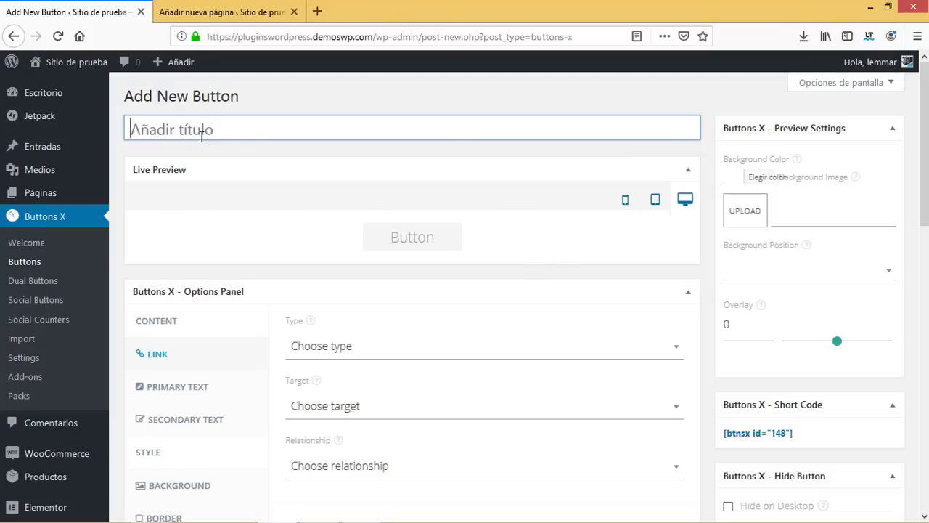
type("Google")
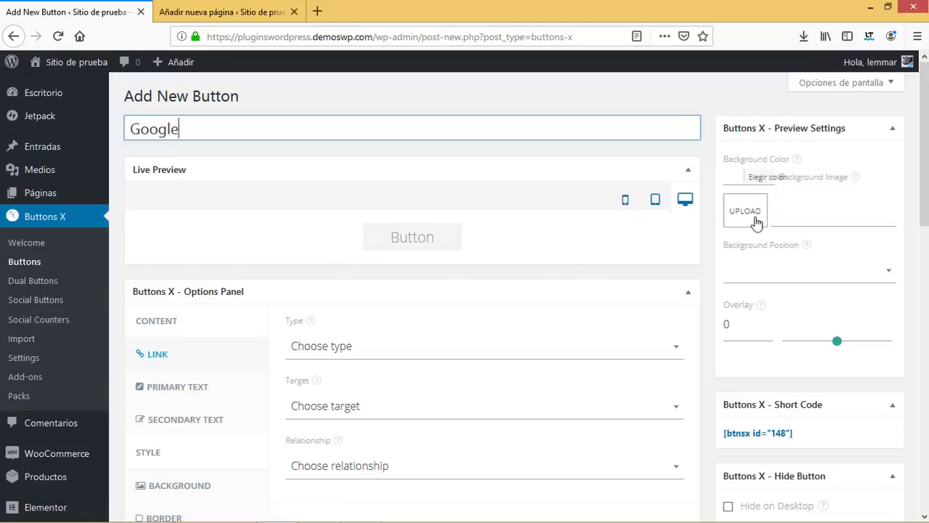
scroll(883, 192, "down", 4)
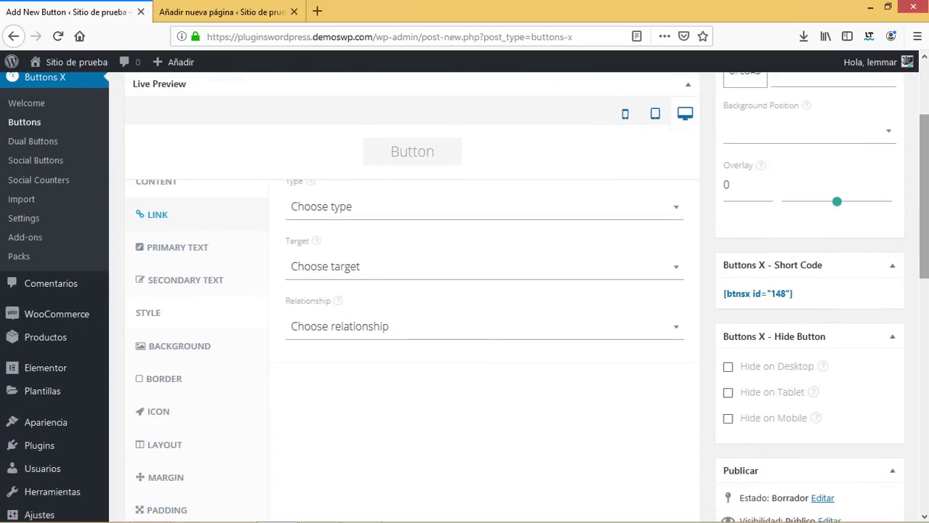
scroll(802, 288, "down", 3)
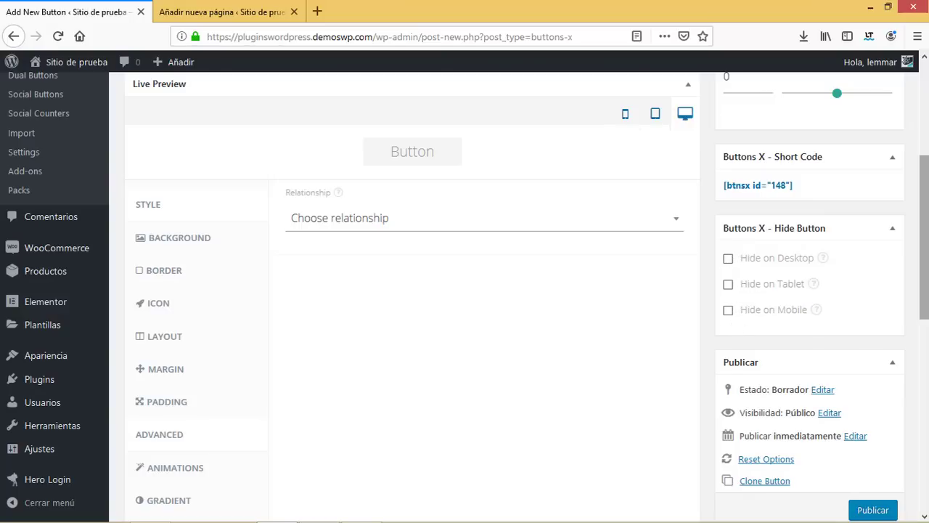
left_click_drag(925, 237, 924, 138)
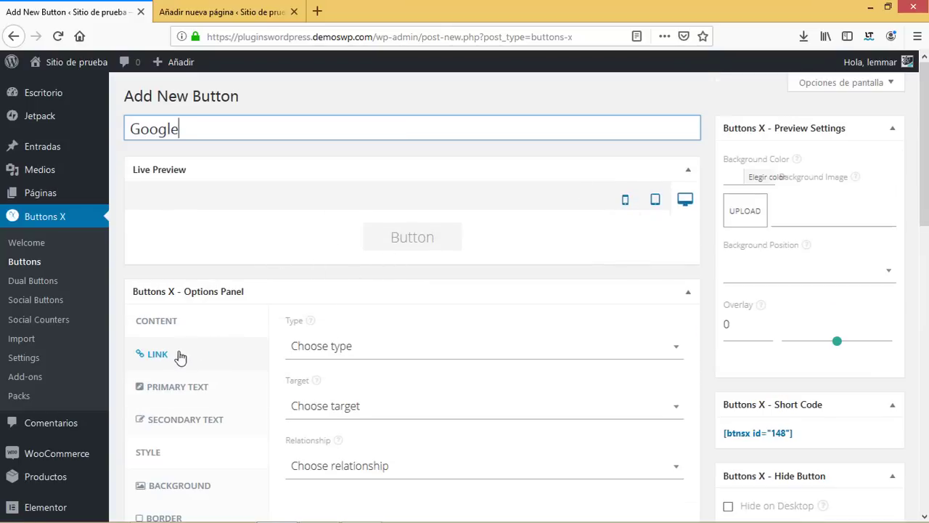
left_click(164, 326)
left_click(166, 327)
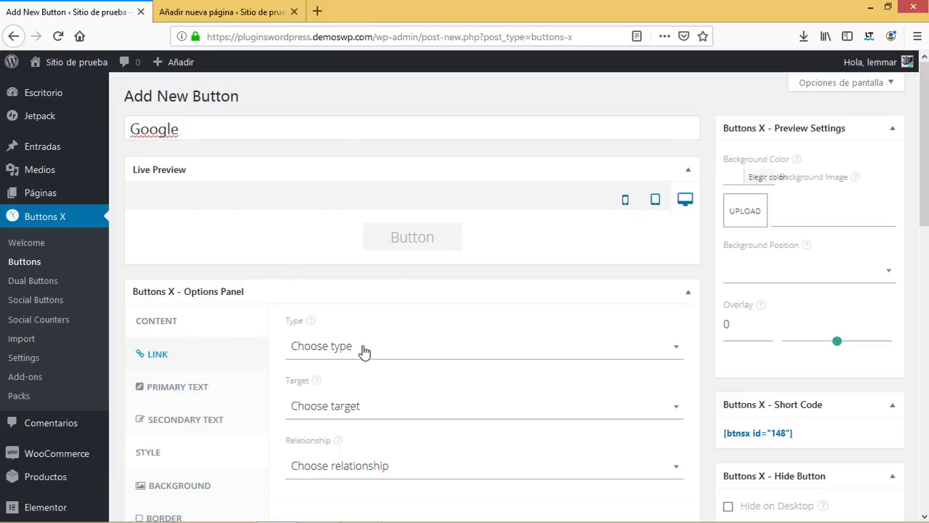
- Set the Google button's link type to URL
scroll(923, 211, "down", 1)
scroll(923, 210, "down", 2)
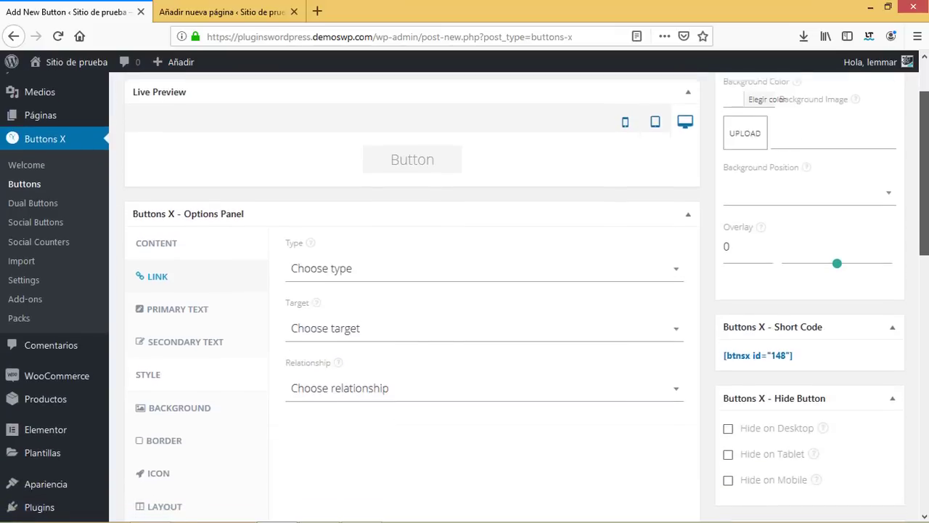
left_click(360, 251)
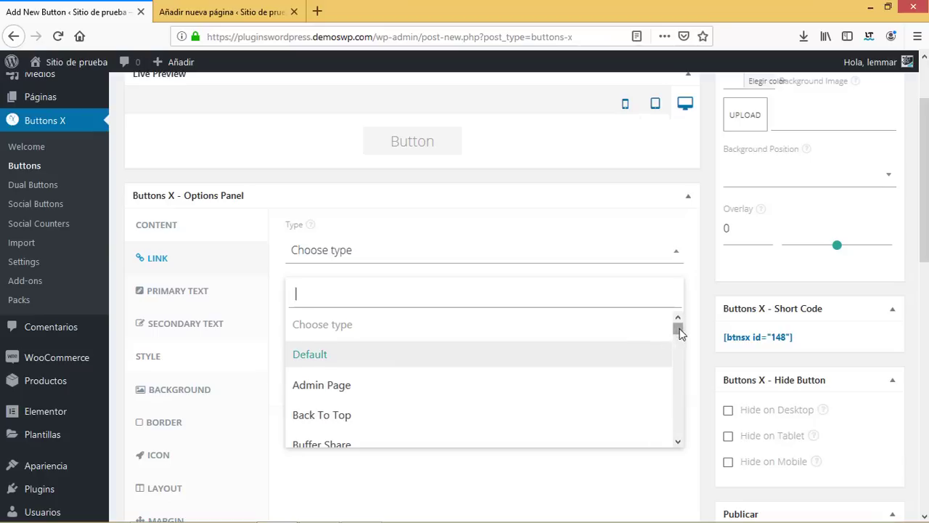
left_click_drag(676, 328, 689, 346)
left_click_drag(689, 349, 675, 429)
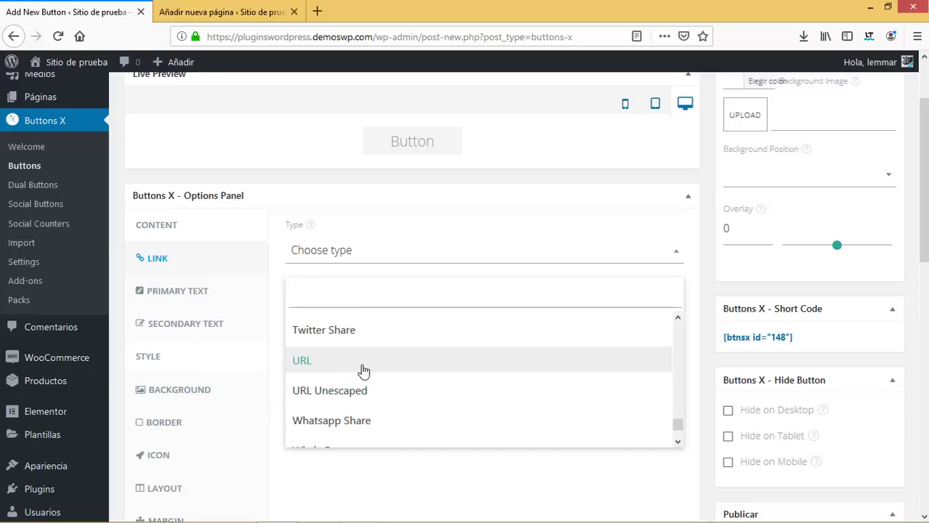
left_click(319, 365)
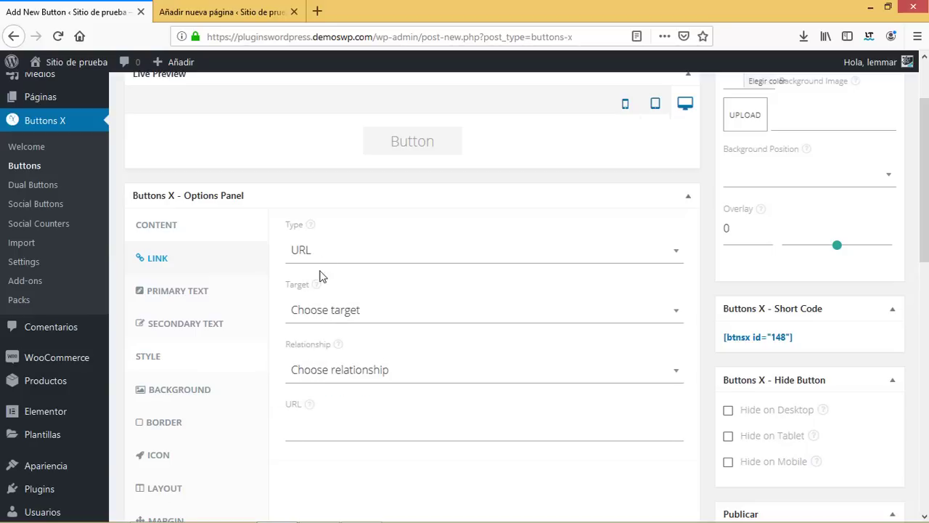
left_click(330, 318)
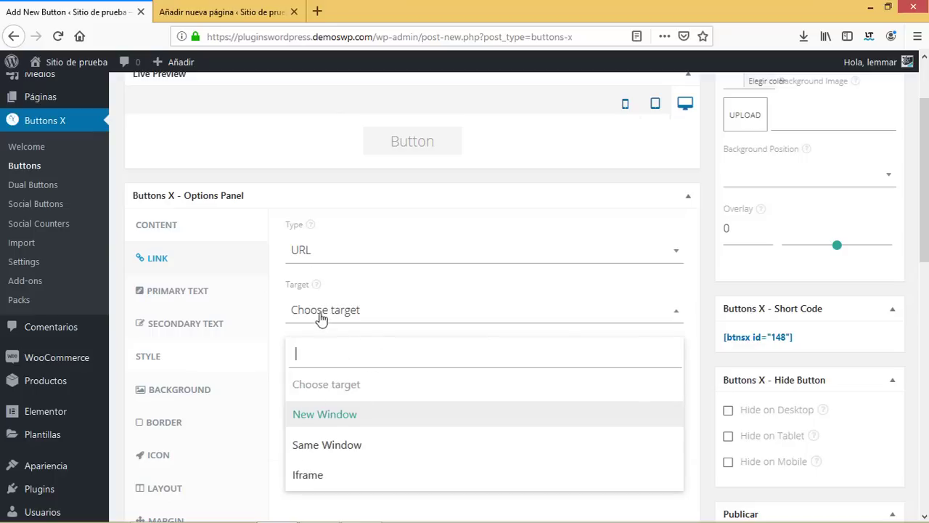
left_click(326, 251)
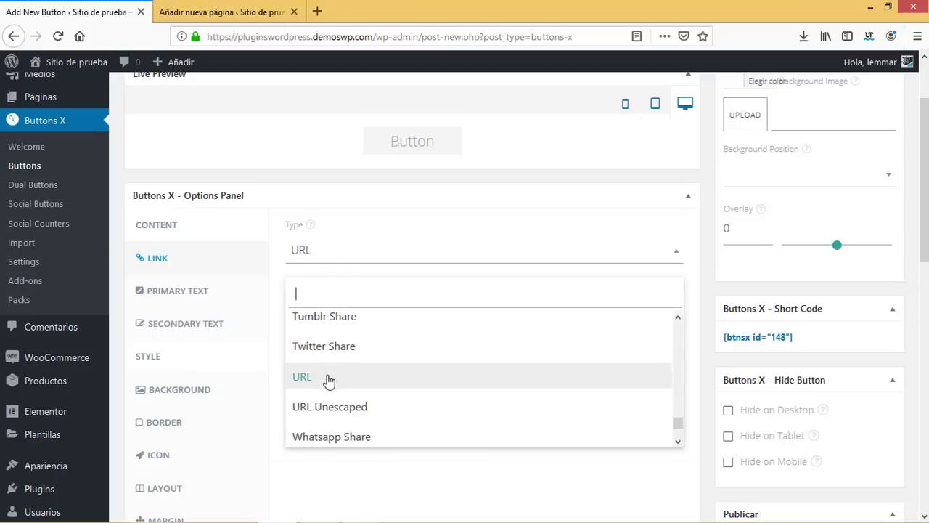
left_click_drag(679, 426, 676, 318)
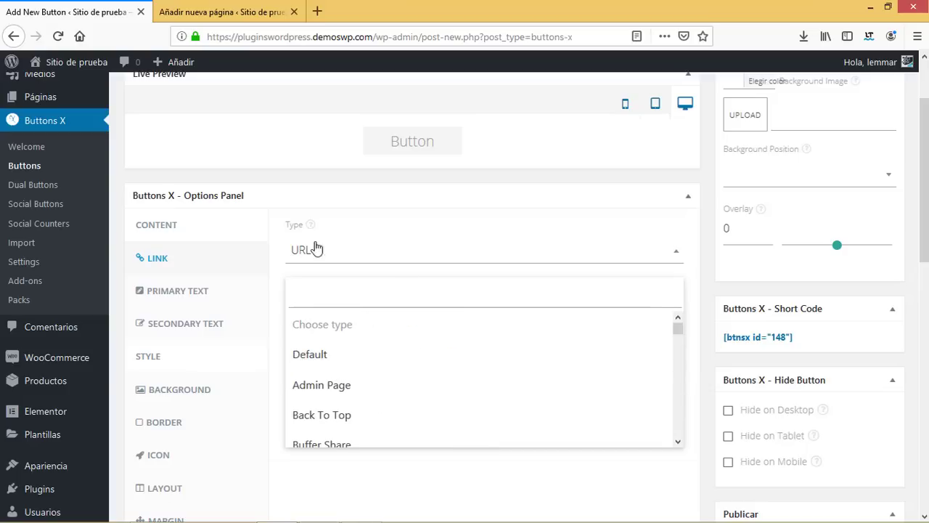
left_click(290, 249)
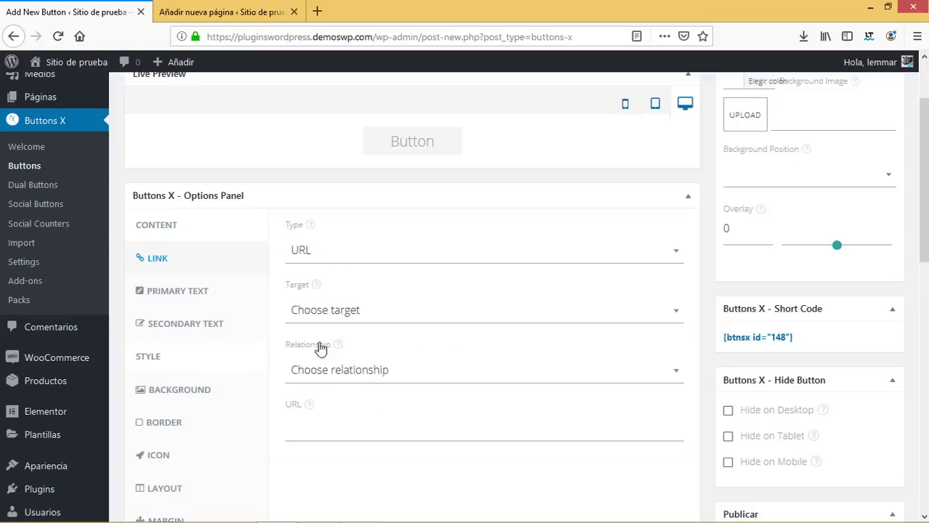
left_click(348, 312)
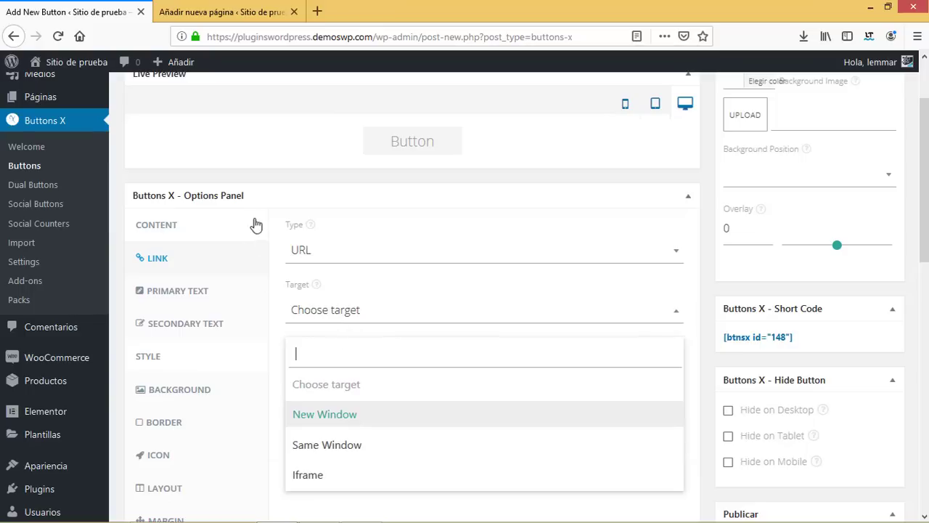
left_click(330, 417)
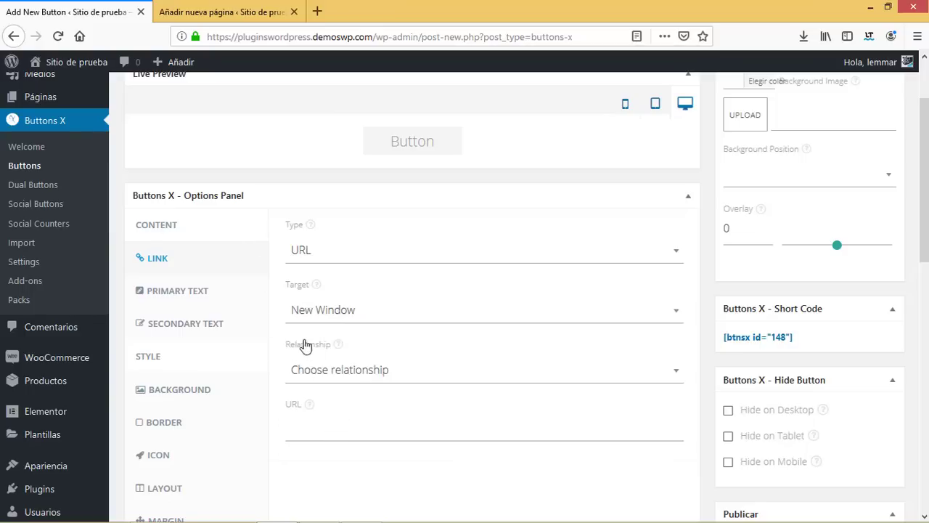
left_click(331, 376)
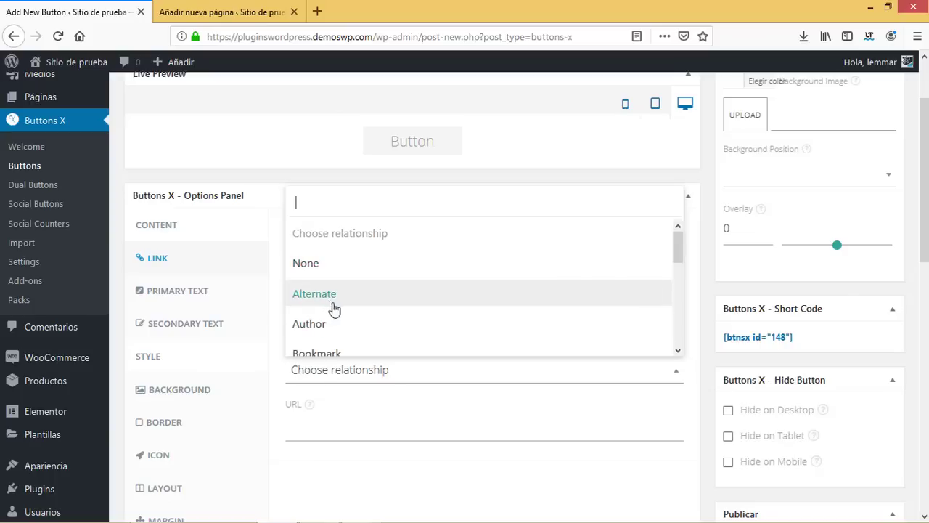
left_click_drag(678, 245, 685, 333)
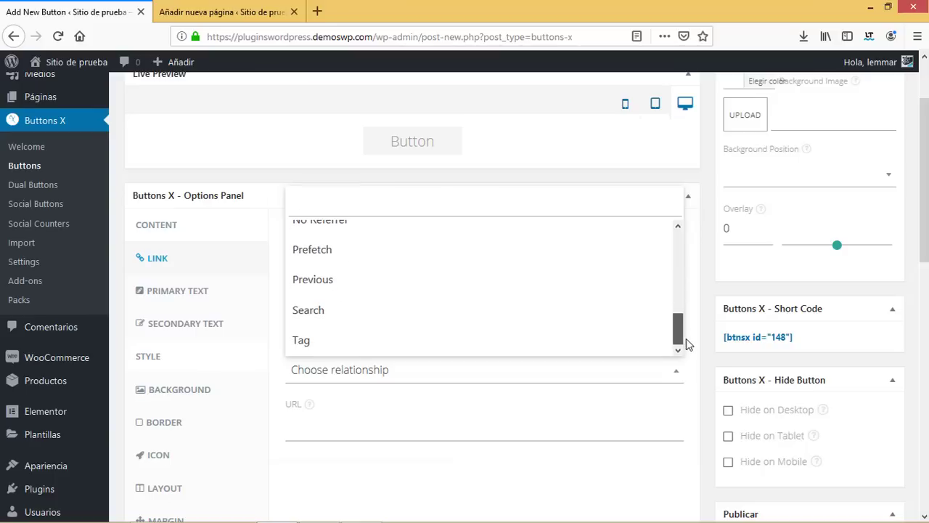
left_click_drag(681, 341, 654, 251)
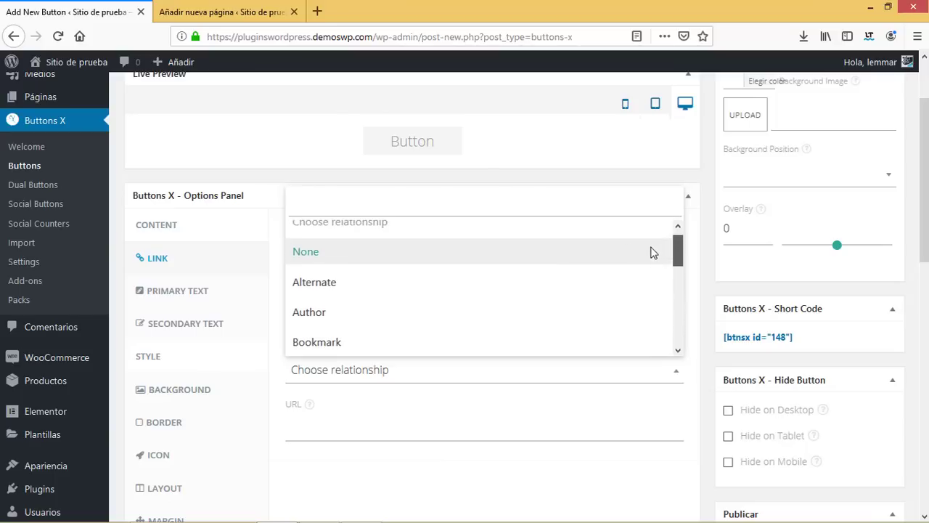
left_click(336, 412)
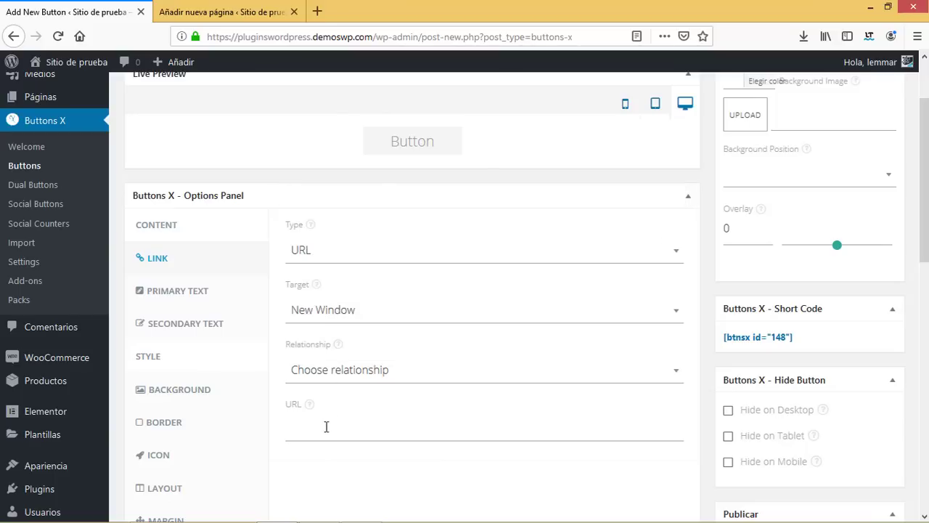
left_click(324, 425)
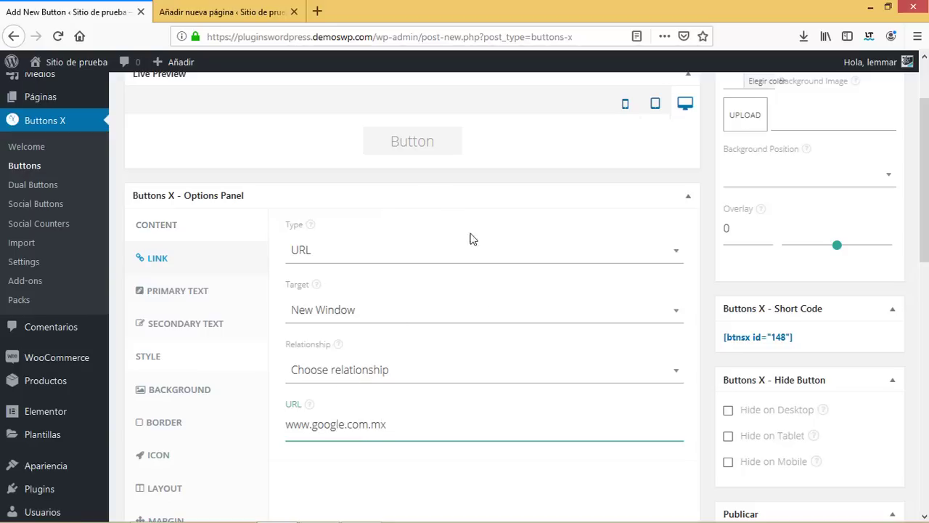
- Replace the button's primary text with "Buscar en"
left_click(198, 291)
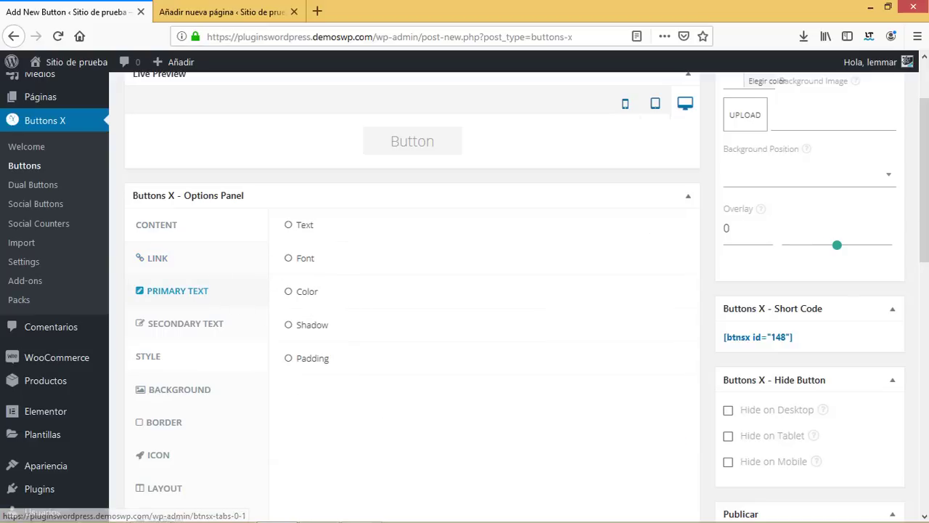
left_click(310, 227)
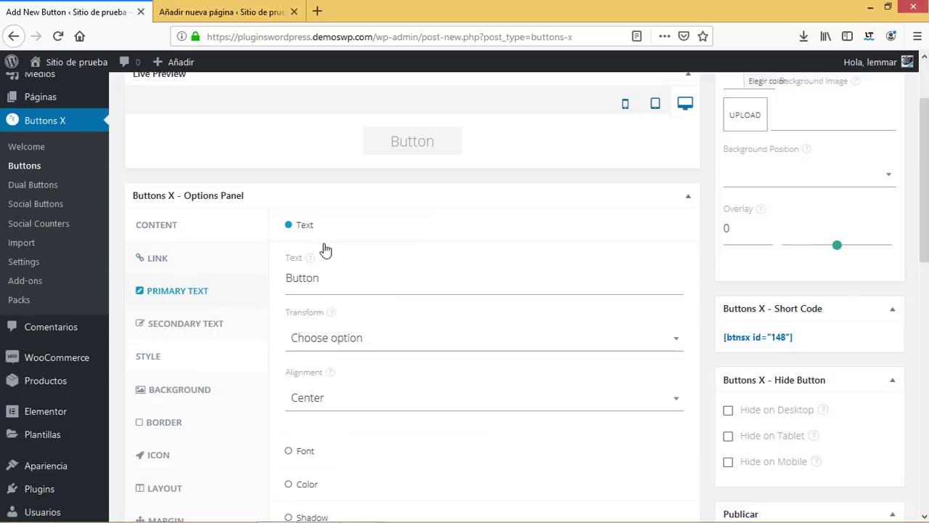
double_click(366, 275)
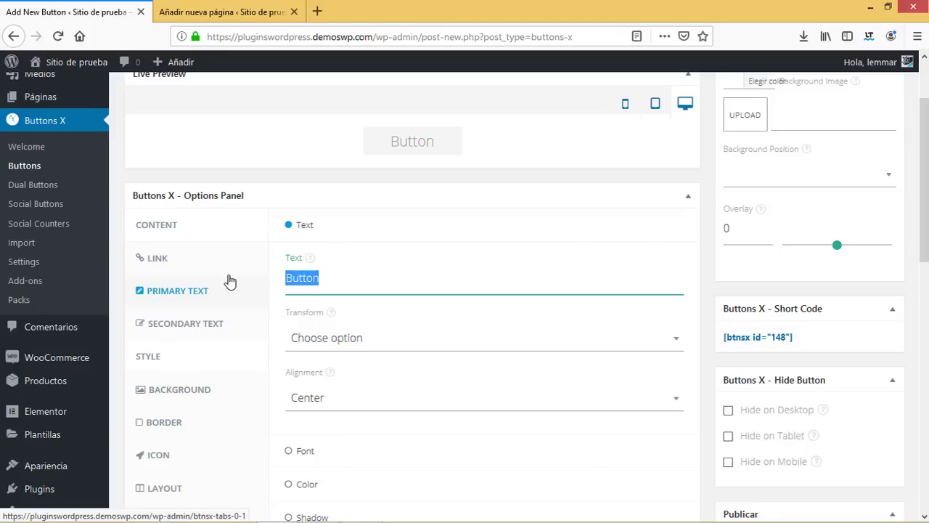
type("Bus")
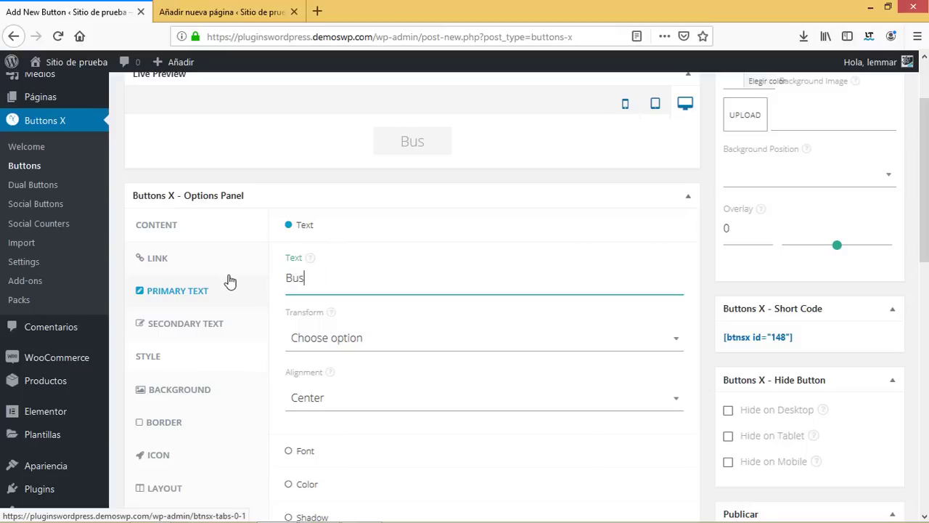
type("car")
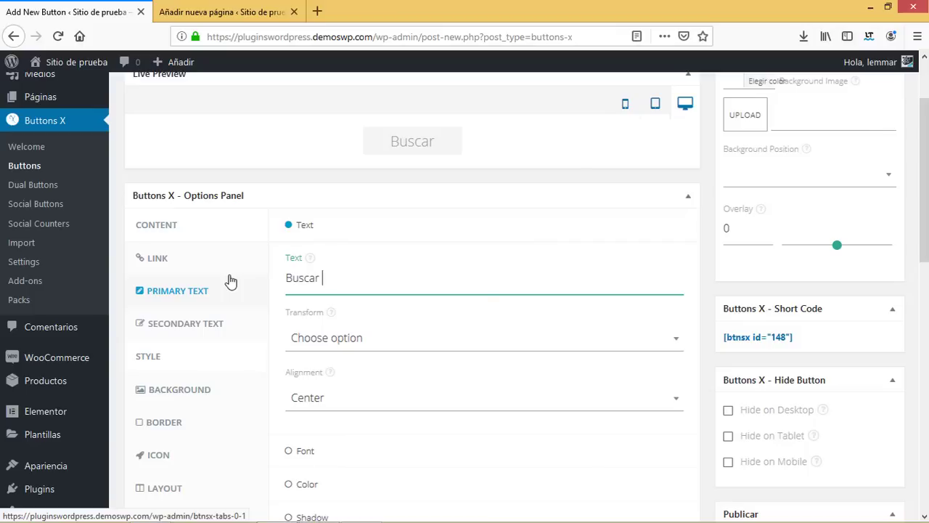
type(" en")
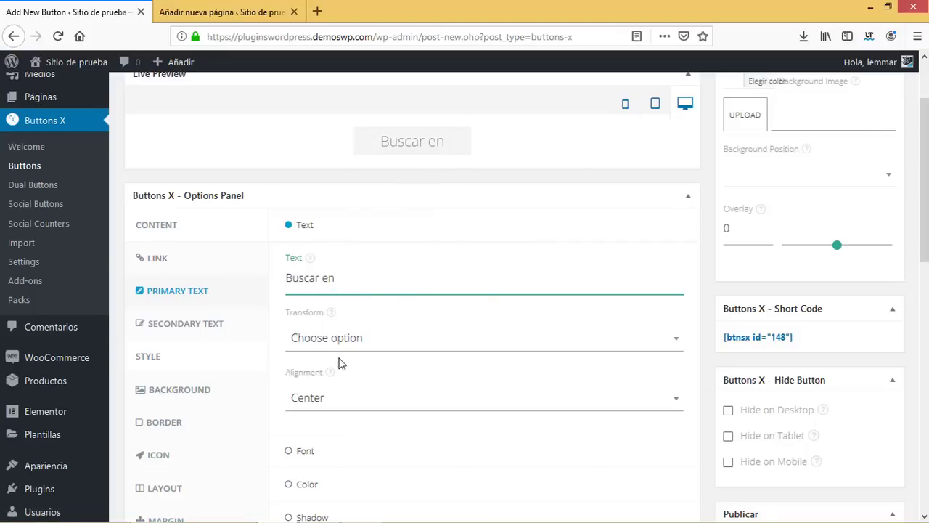
left_click(349, 344)
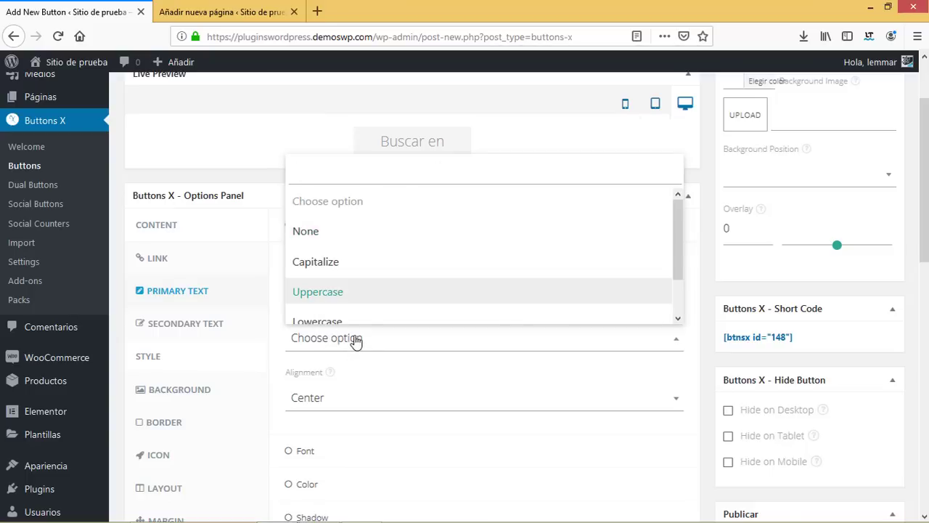
left_click(356, 341)
left_click(325, 347)
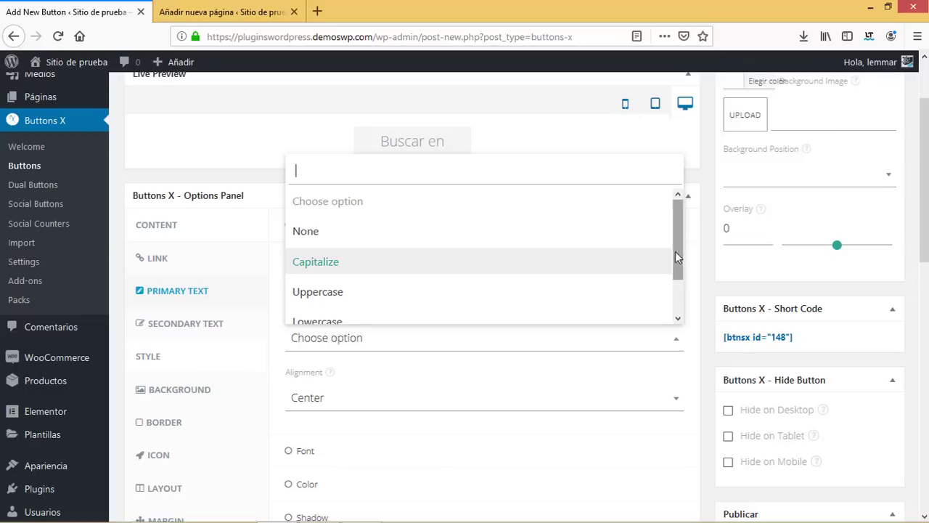
left_click_drag(675, 257, 422, 386)
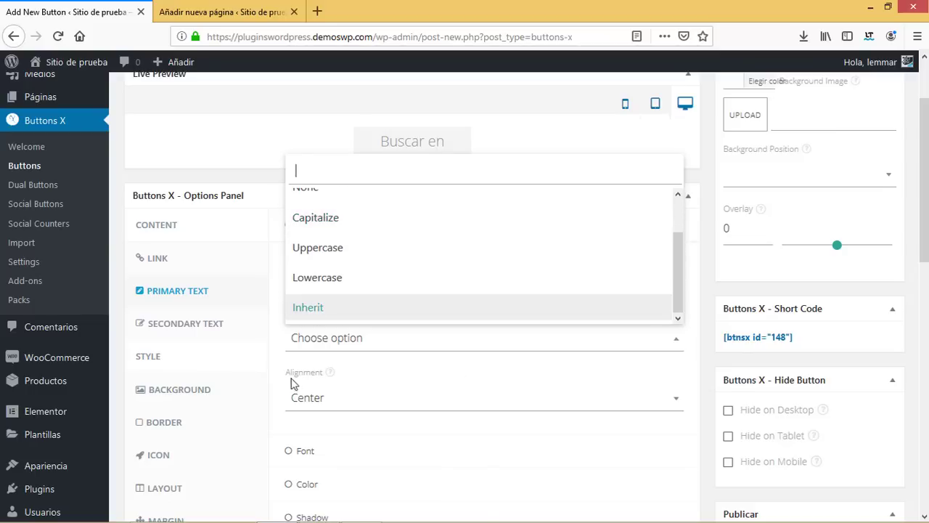
left_click(273, 363)
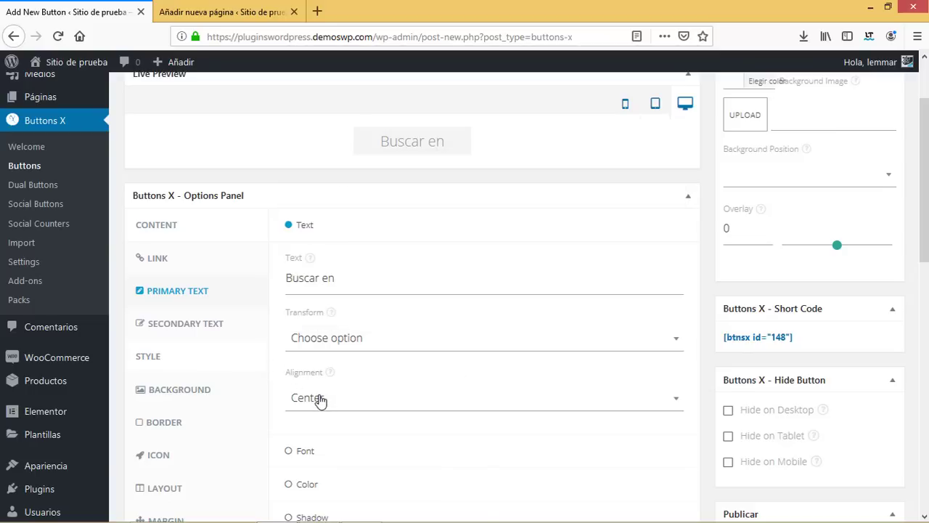
- Set the primary text's font family to Coda
left_click(322, 231)
left_click(321, 262)
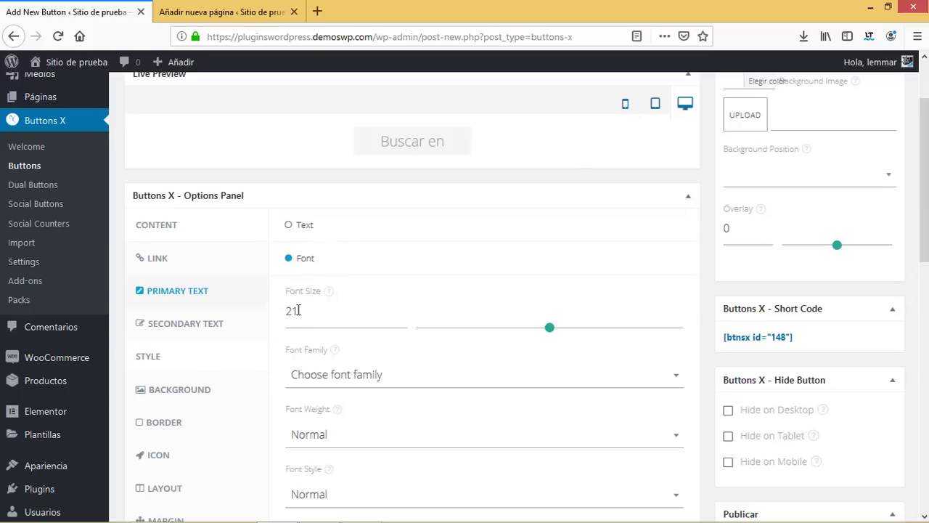
left_click(368, 376)
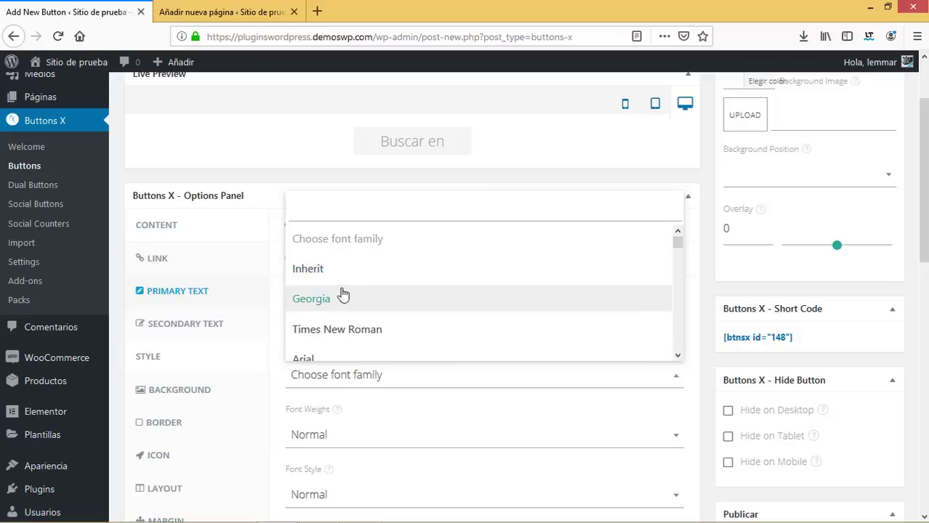
type("cdo")
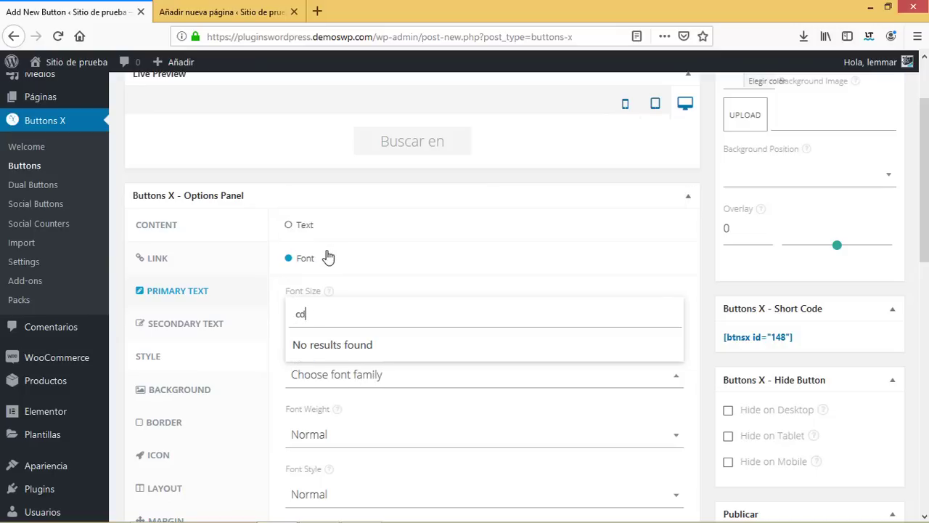
key("BackSpace")
type("oda")
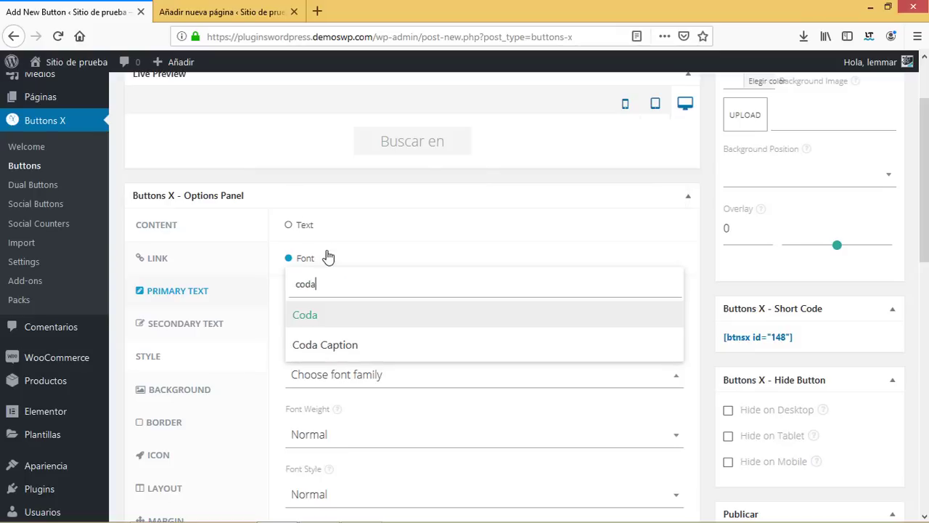
left_click(315, 317)
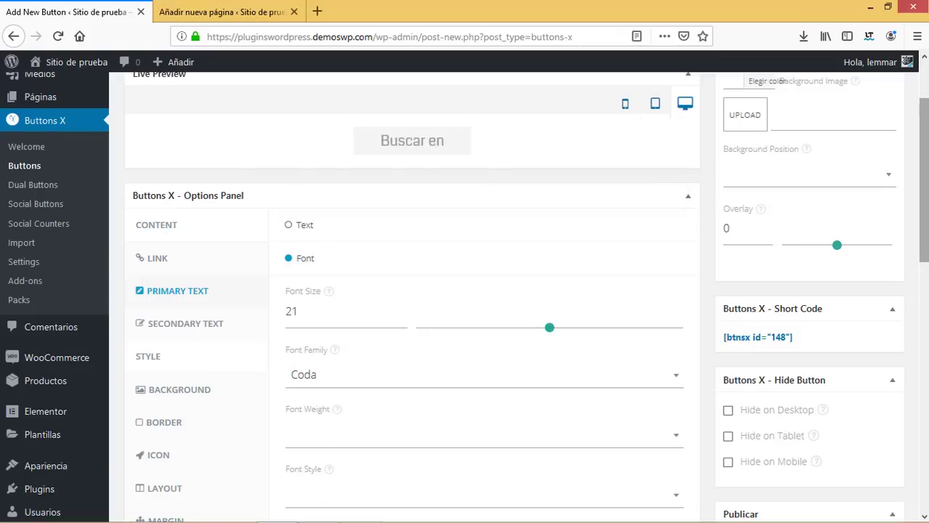
scroll(639, 384, "down", 3)
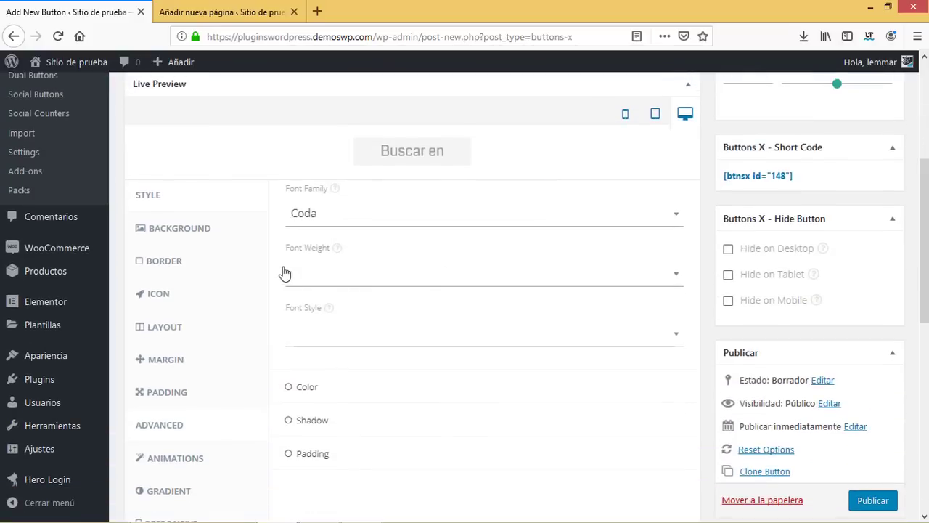
left_click(327, 334)
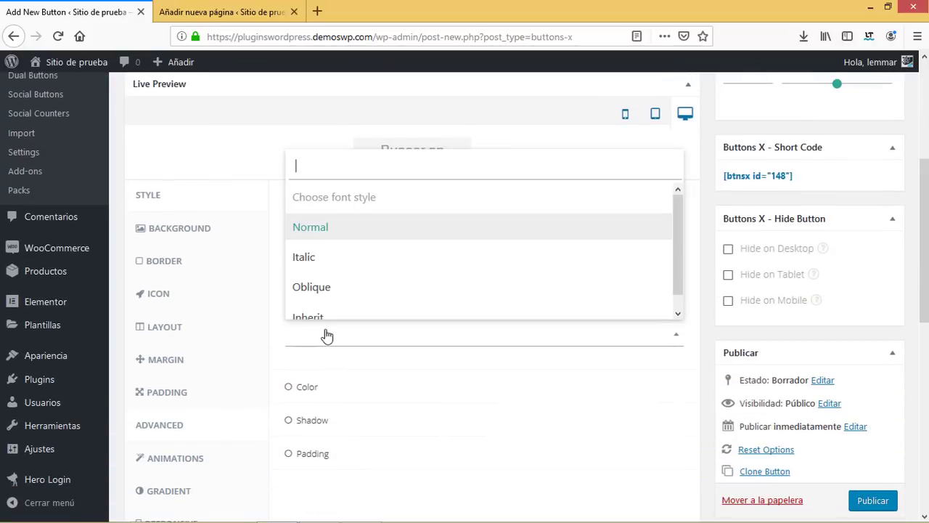
left_click(291, 369)
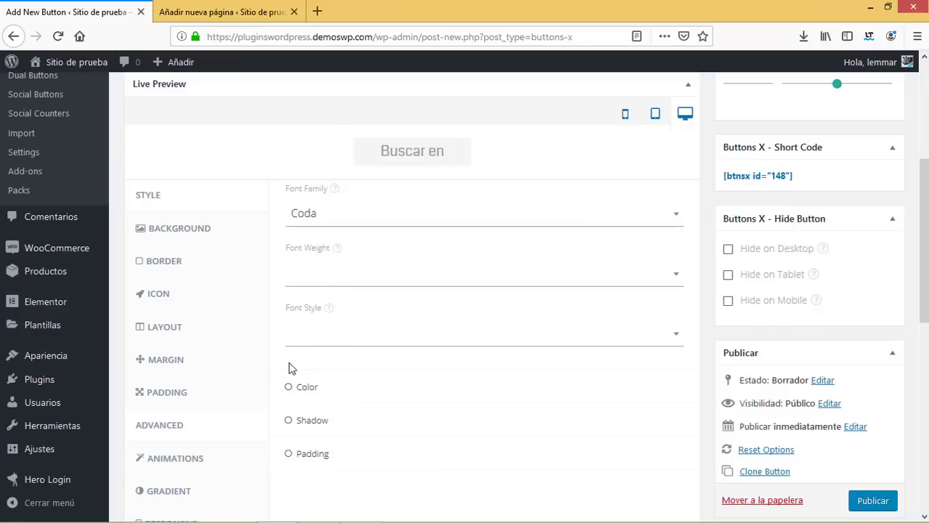
- Set the primary text's normal color to pure red, #ff0000
left_click(307, 389)
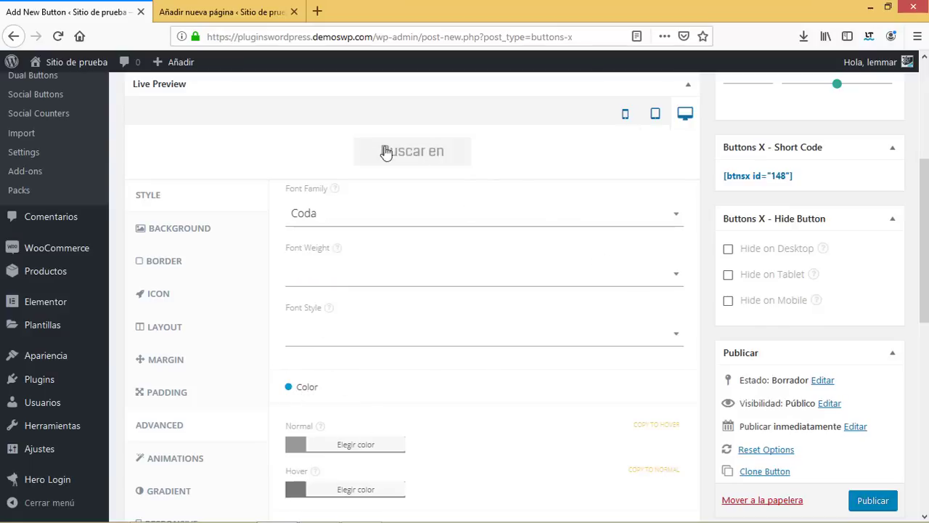
scroll(924, 239, "down", 2)
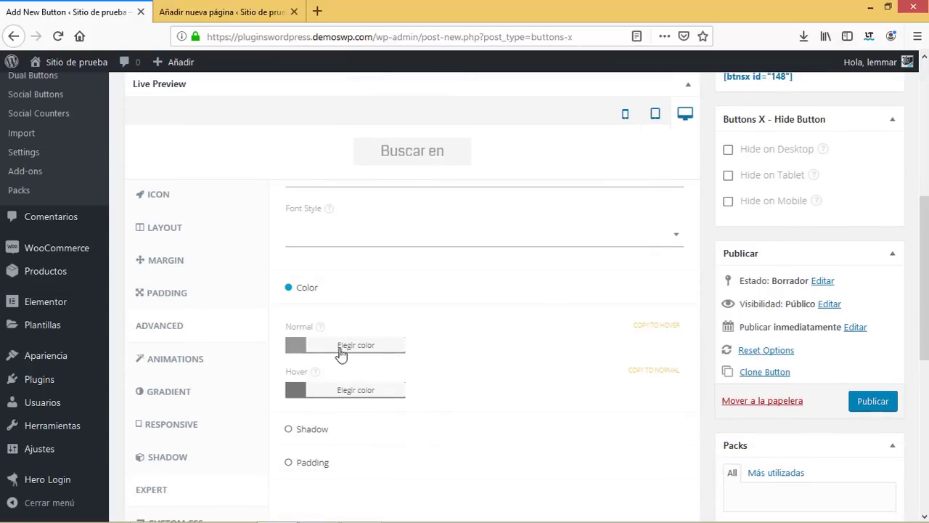
left_click(302, 394)
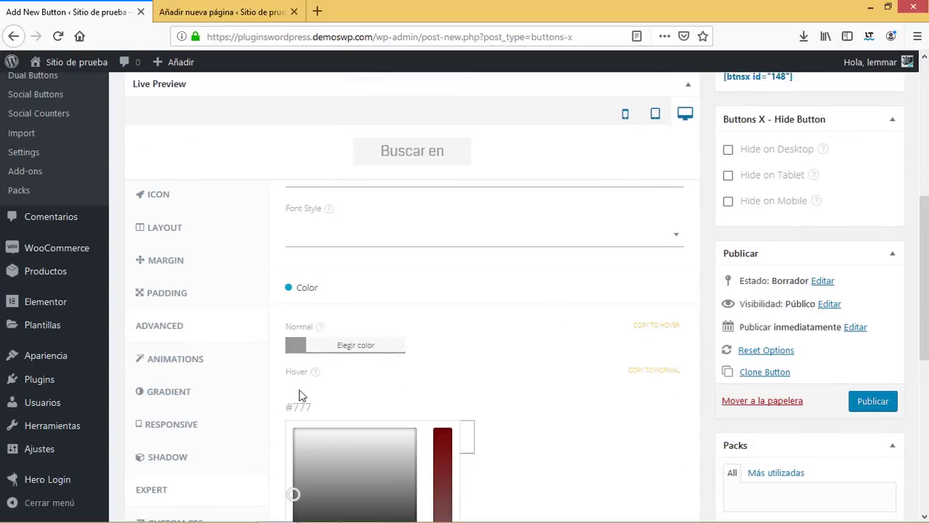
left_click(302, 347)
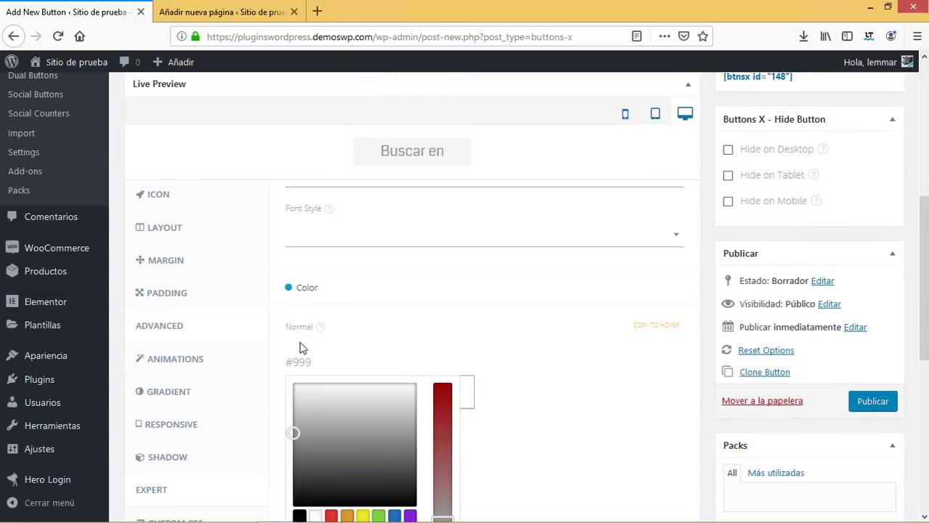
left_click(331, 516)
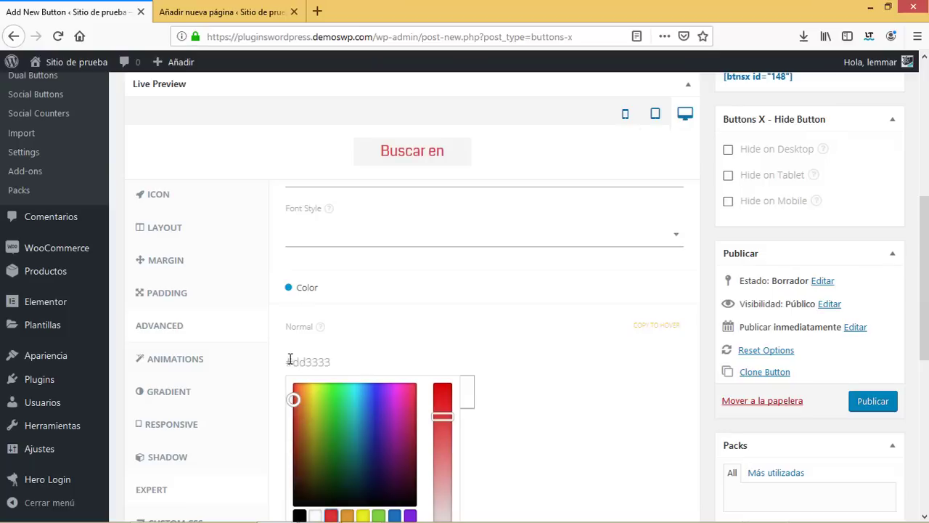
mouse_move(293, 400)
left_mouse_down()
mouse_move(297, 374)
mouse_move(295, 386)
left_mouse_up()
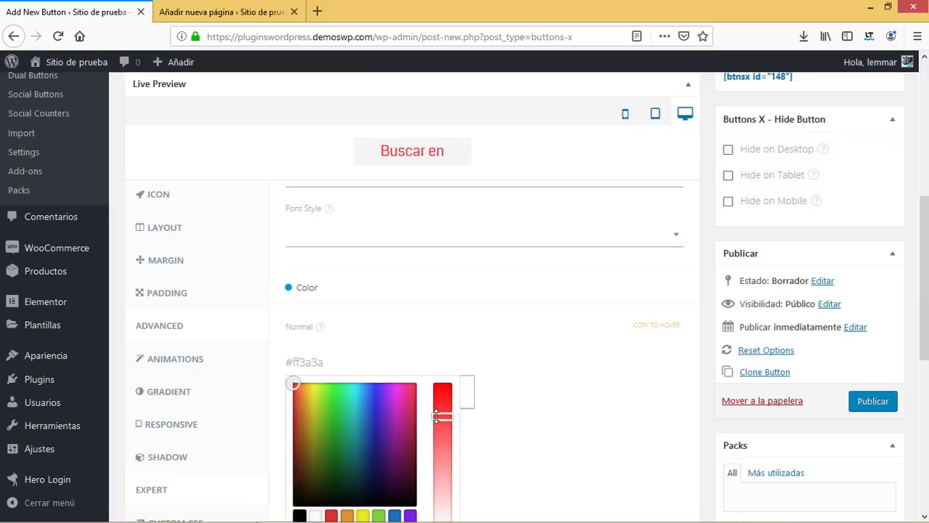
left_click_drag(435, 416, 444, 336)
left_click(443, 336)
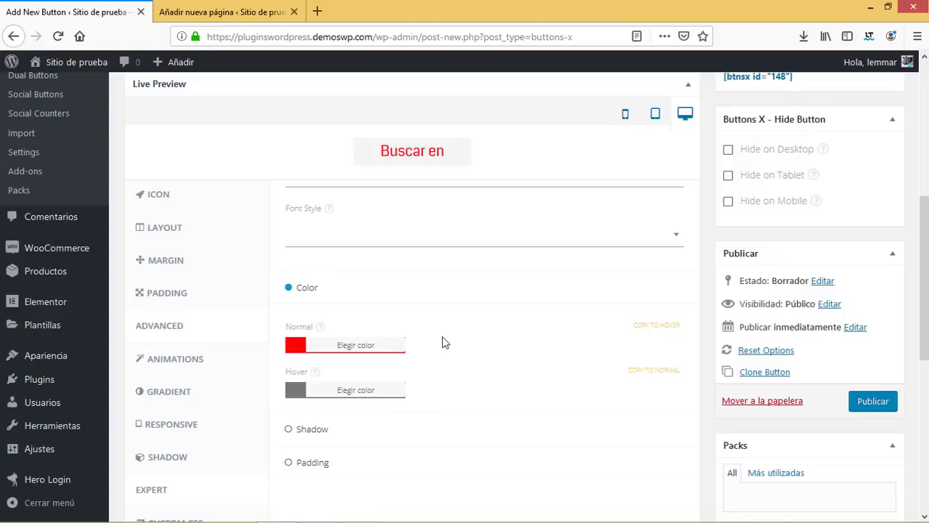
- Set the primary text's normal color to white
left_click(296, 346)
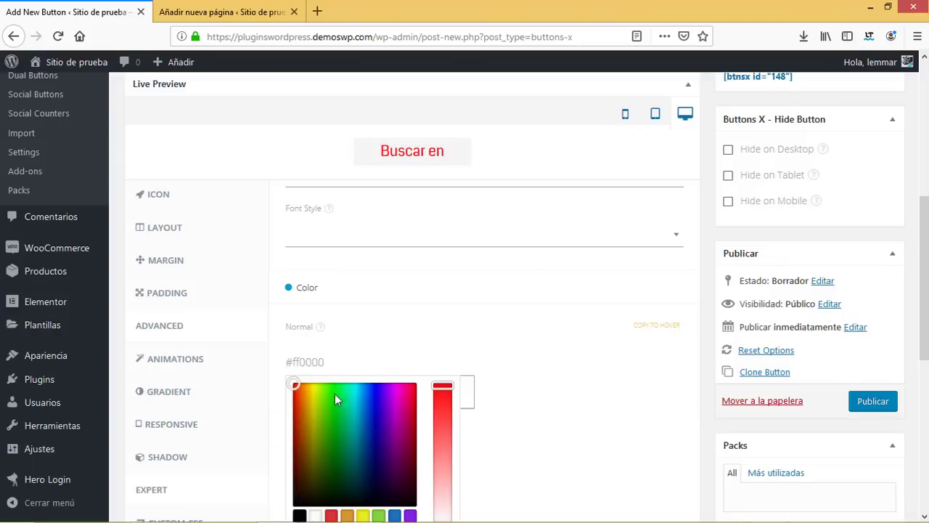
left_click(315, 515)
left_click(394, 307)
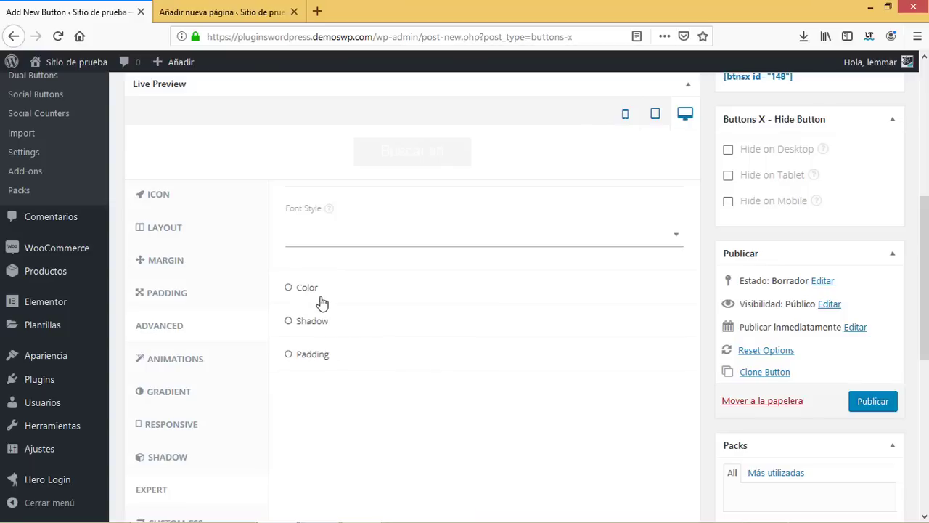
- Set the primary text's hover color to a bright red
left_click(320, 297)
left_click(317, 391)
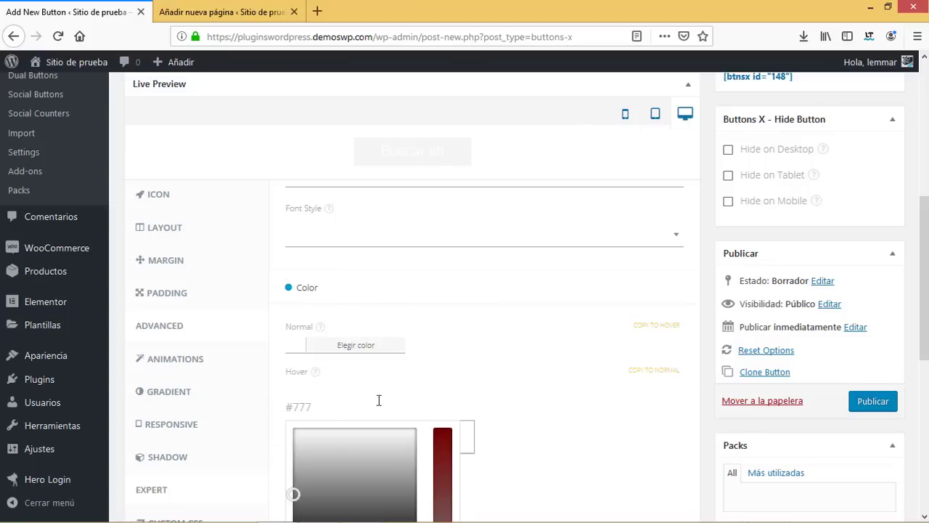
scroll(369, 433, "down", 3)
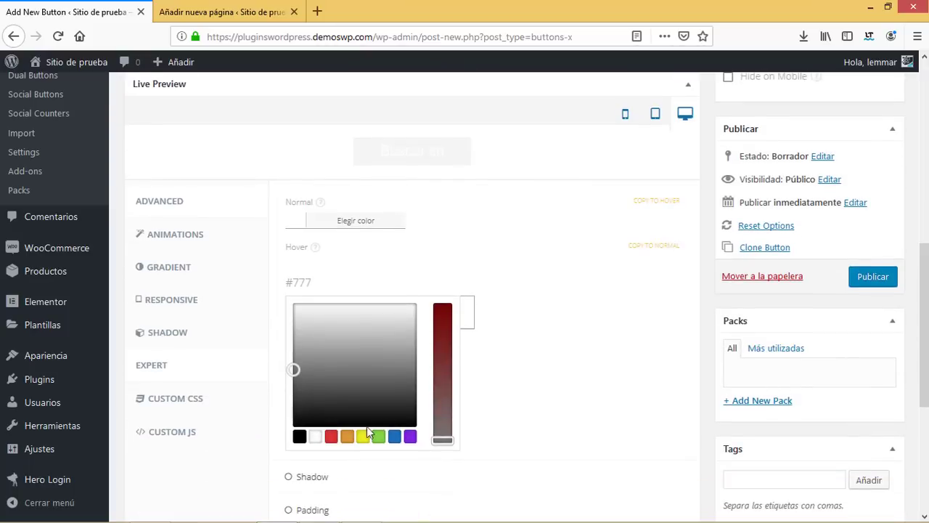
left_click(331, 436)
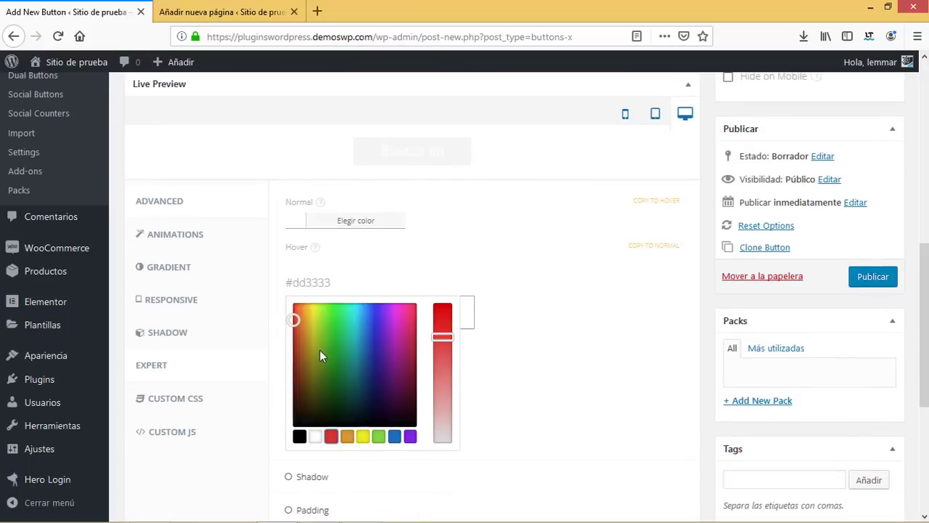
left_click(273, 280)
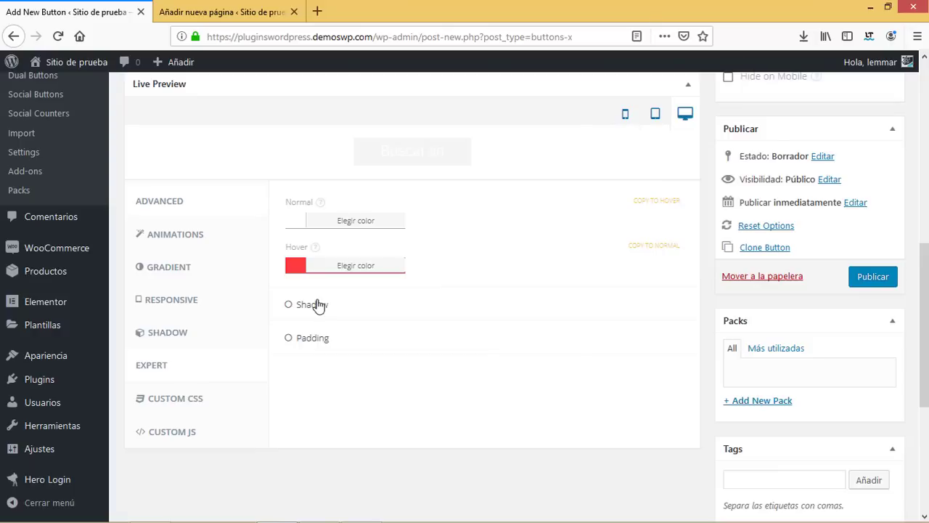
left_click(317, 340)
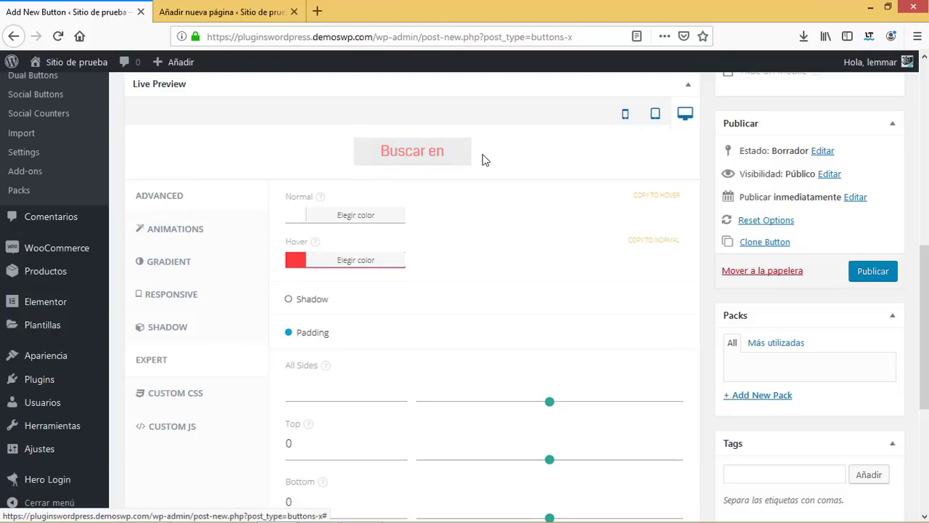
- Add "Google" as the button's secondary text
left_click_drag(926, 264, 927, 230)
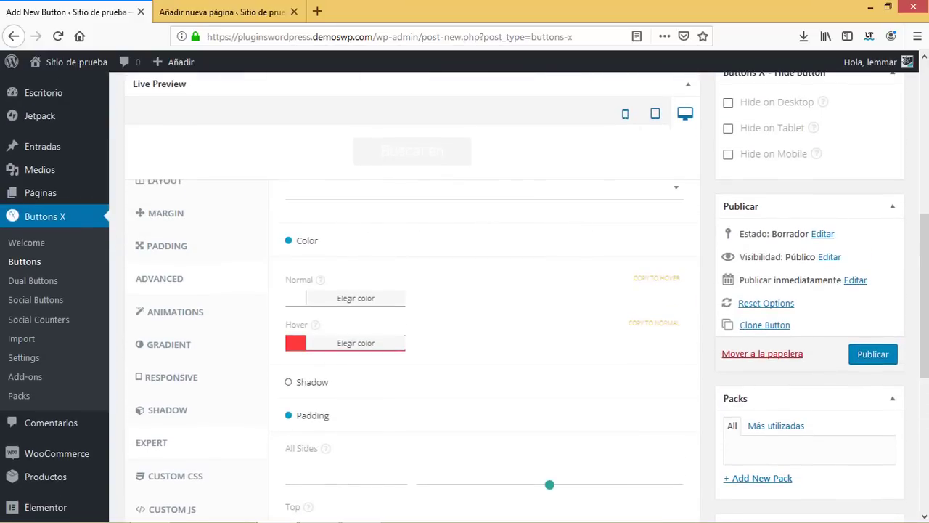
scroll(368, 249, "up", 3)
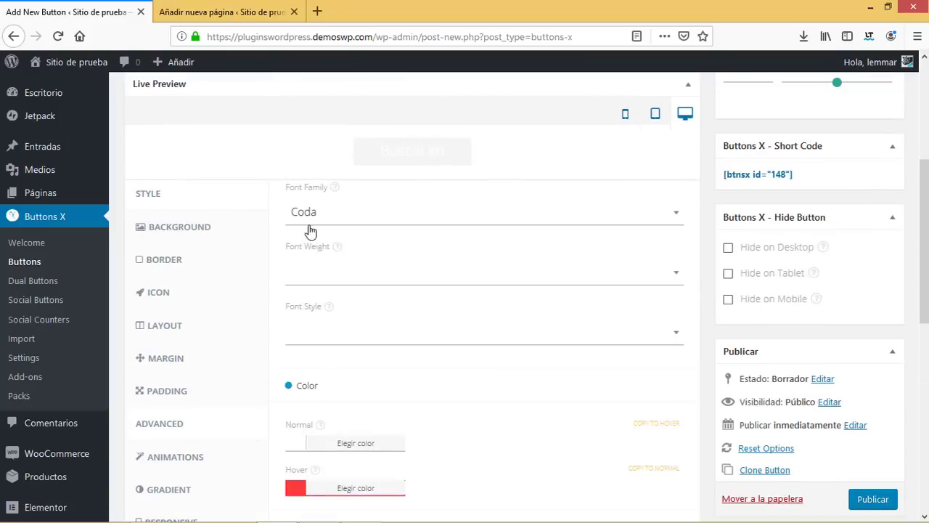
left_click_drag(925, 239, 925, 214)
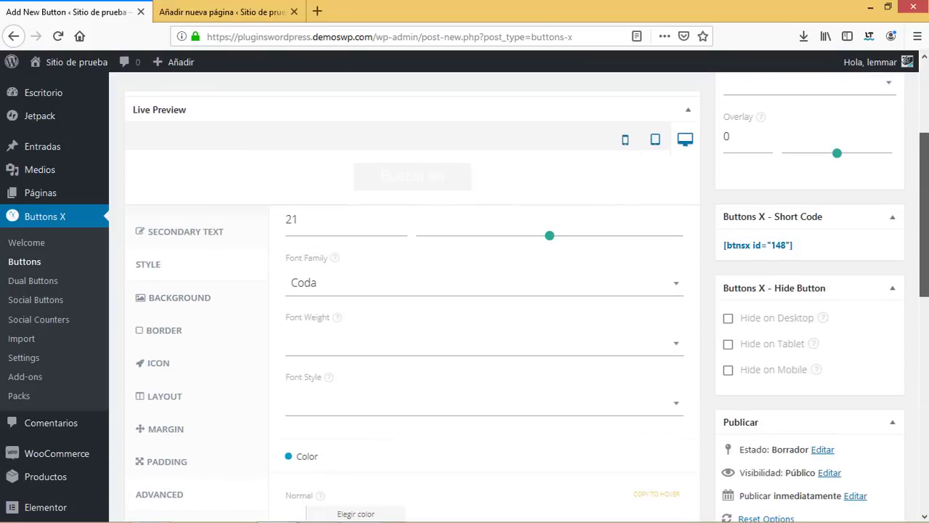
left_click(201, 232)
left_click_drag(922, 236, 922, 171)
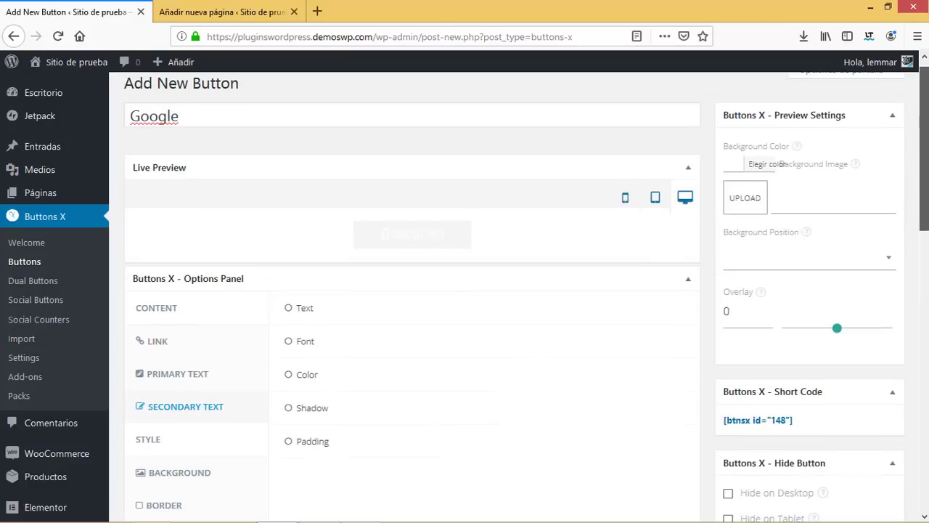
left_click(342, 312)
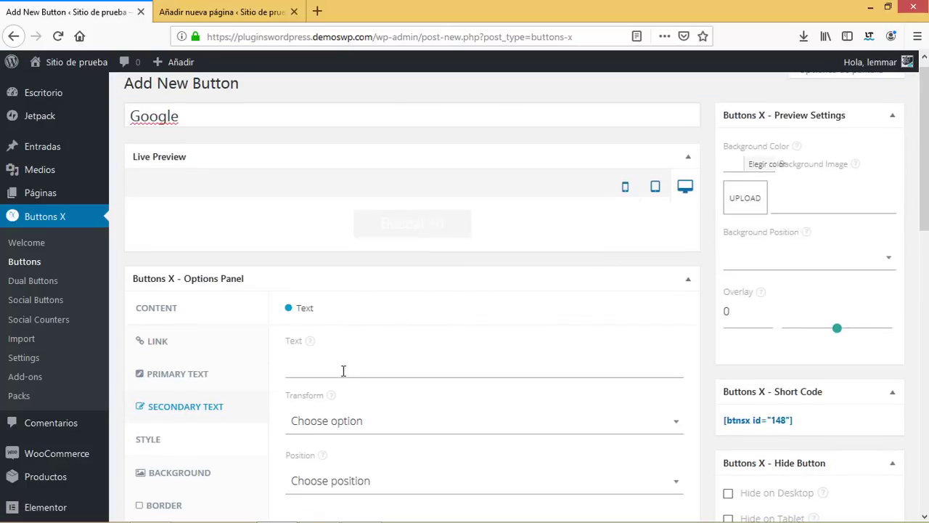
left_click(344, 371)
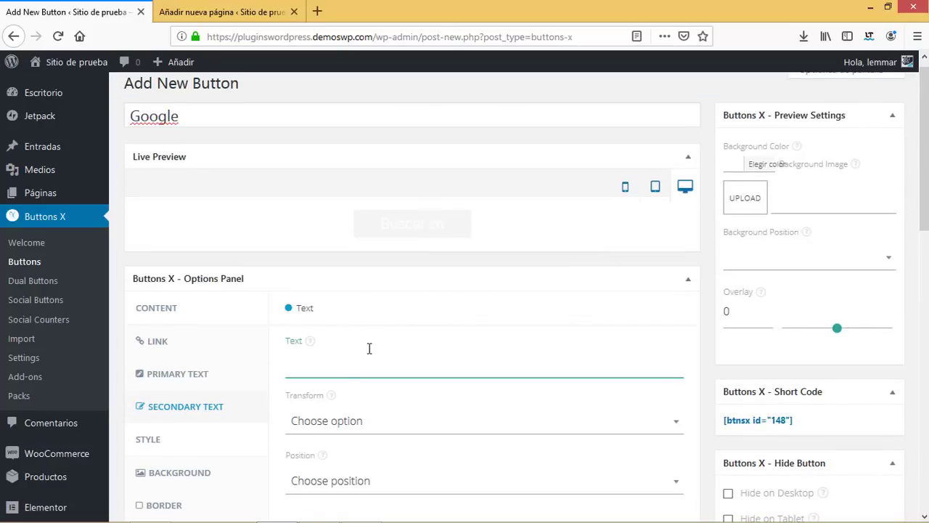
type("Google")
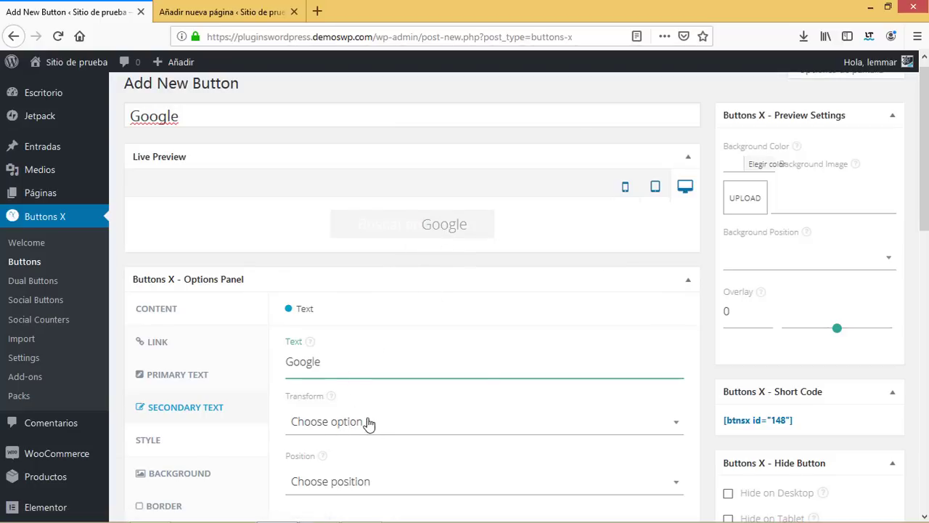
scroll(464, 397, "down", 2)
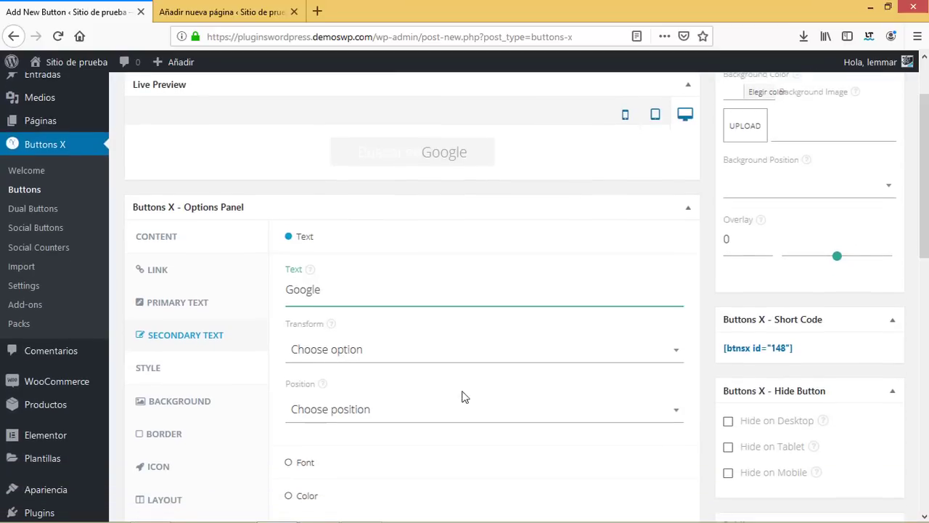
scroll(923, 174, "down", 2)
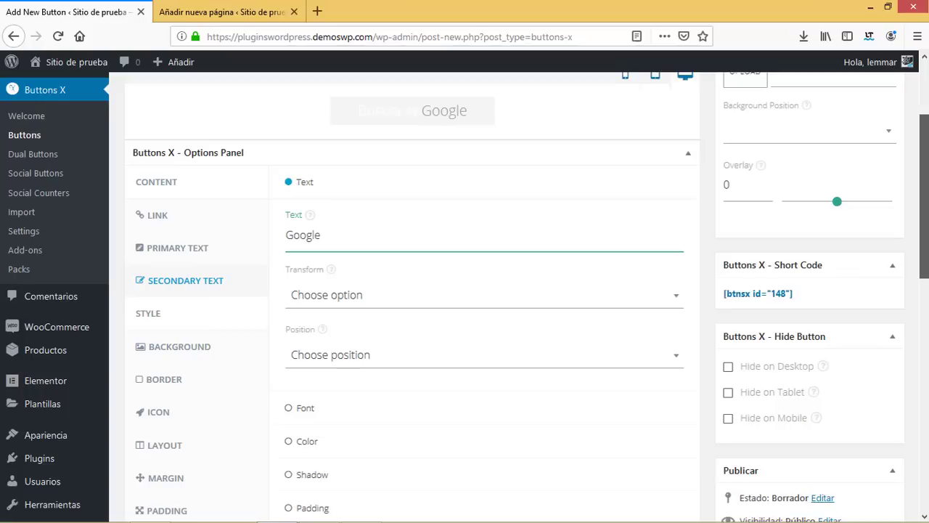
- Place the secondary text on a new line with center alignment
left_click(318, 361)
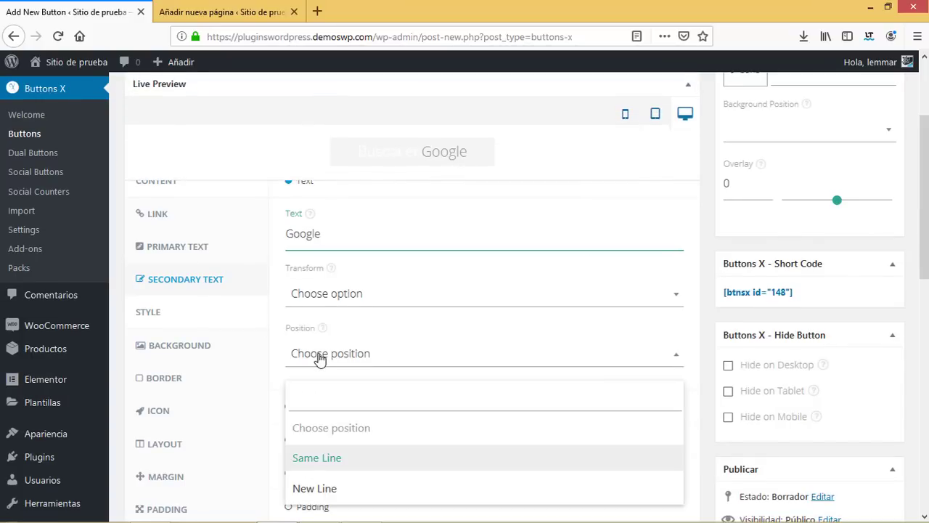
left_click(320, 358)
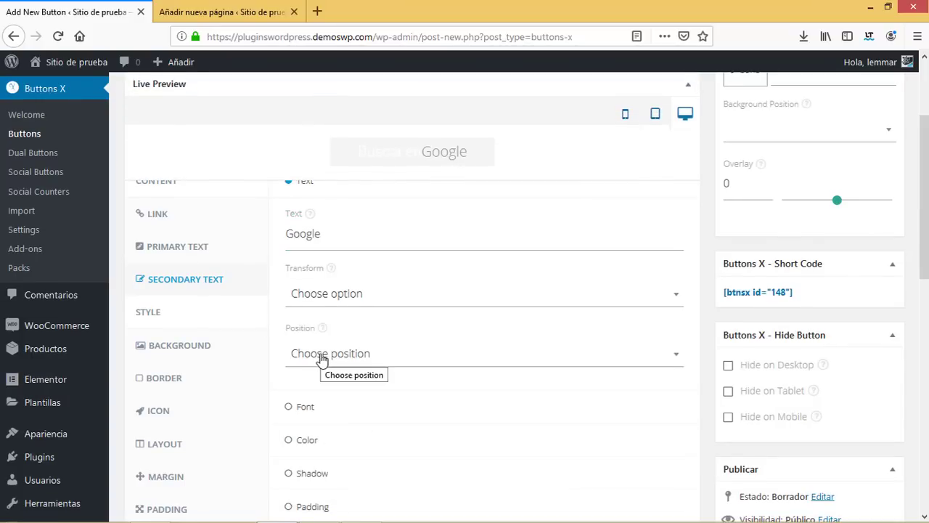
left_click(320, 357)
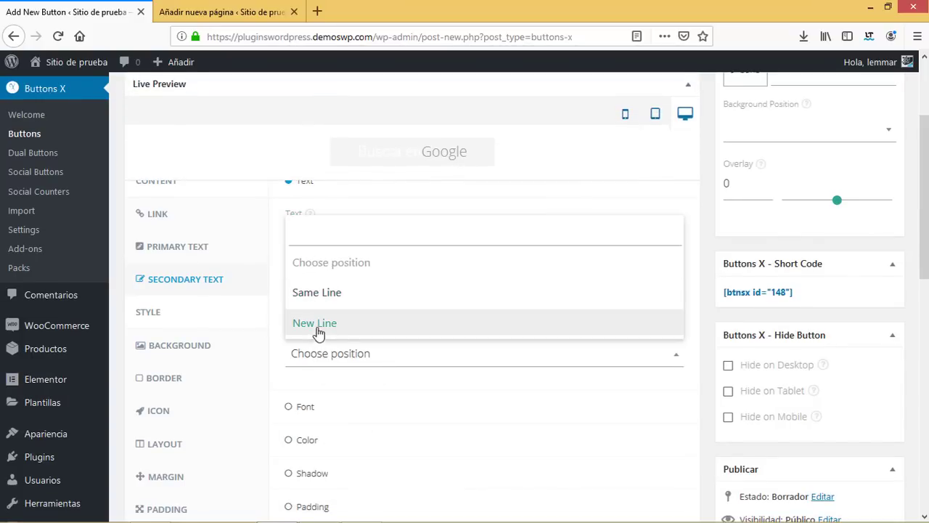
left_click(320, 324)
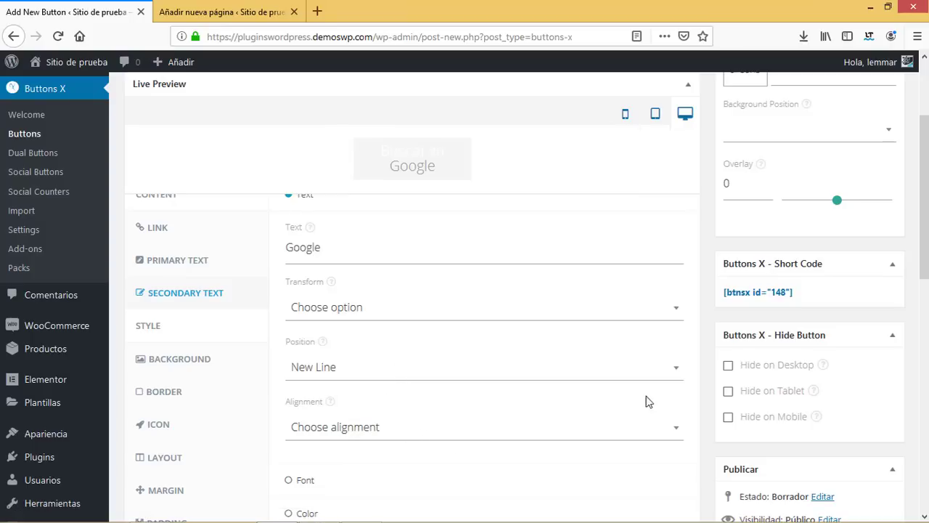
left_click(355, 431)
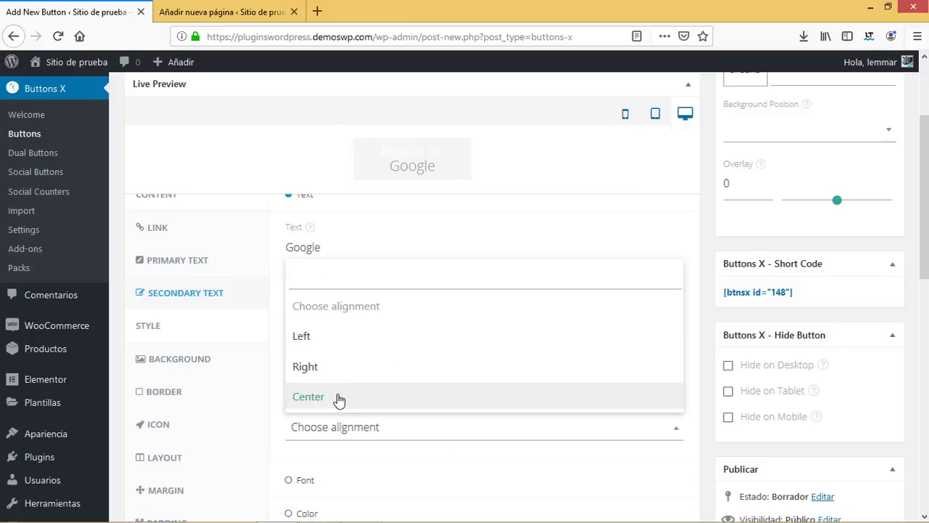
left_click(338, 402)
- Set the secondary text's font family to Coda
scroll(324, 240, "down", 3)
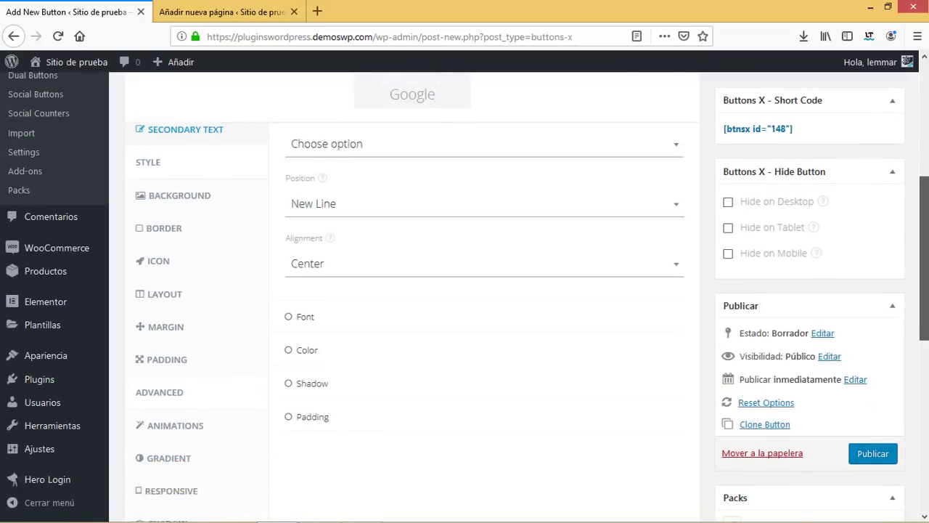
left_click(304, 299)
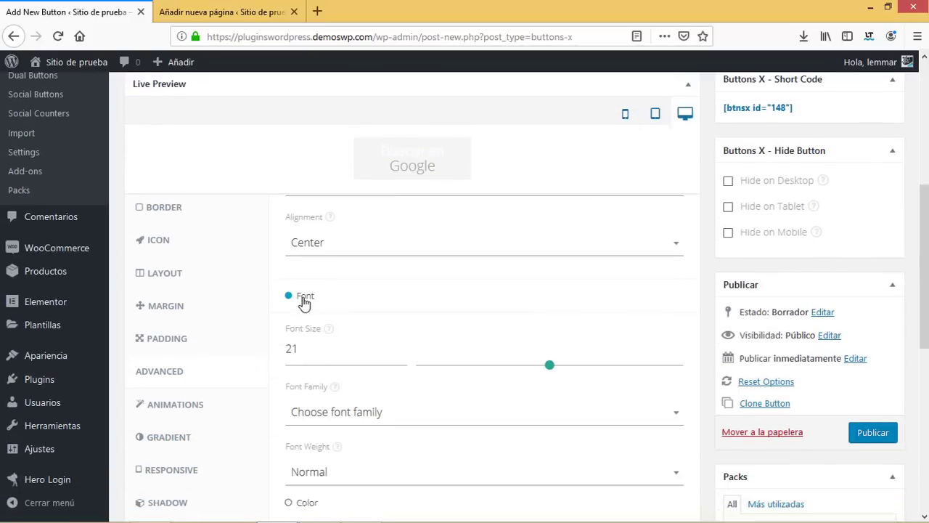
left_click(359, 411)
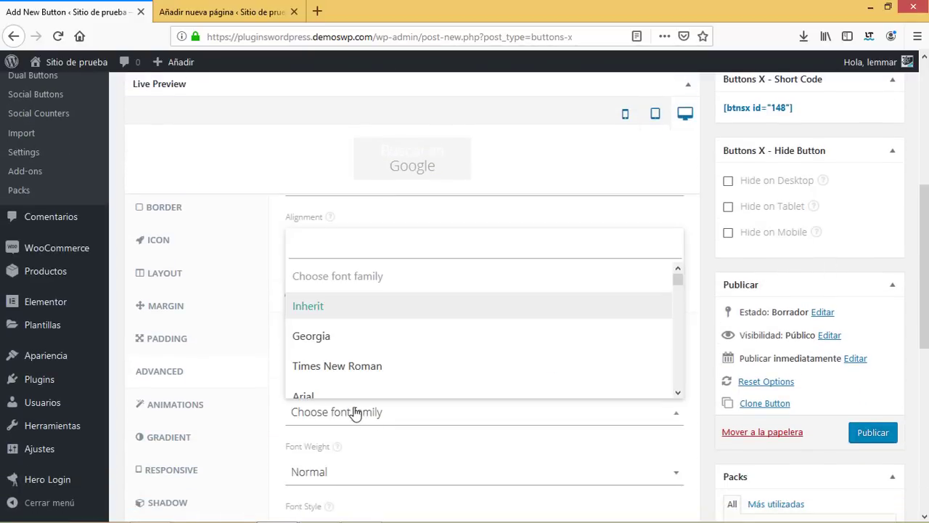
type("coda")
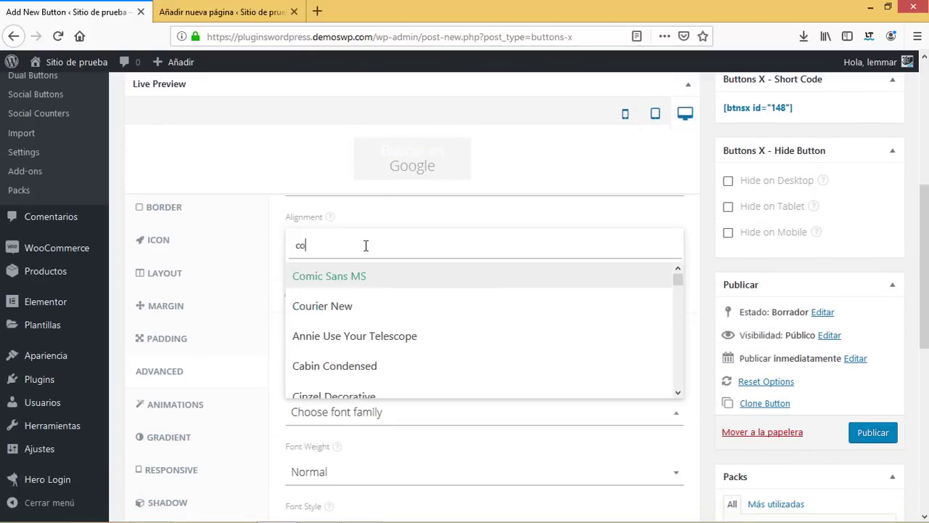
left_click(324, 354)
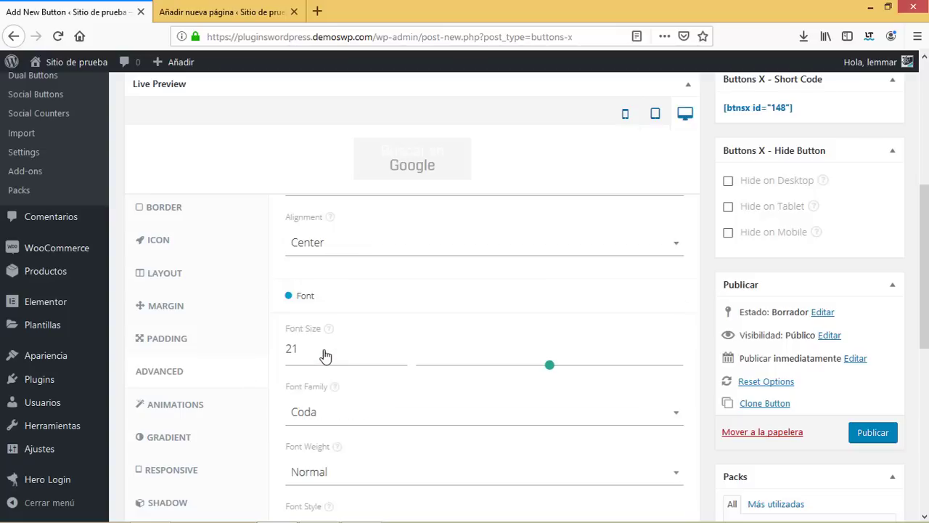
- Set the secondary text's normal color to white
scroll(380, 402, "down", 3)
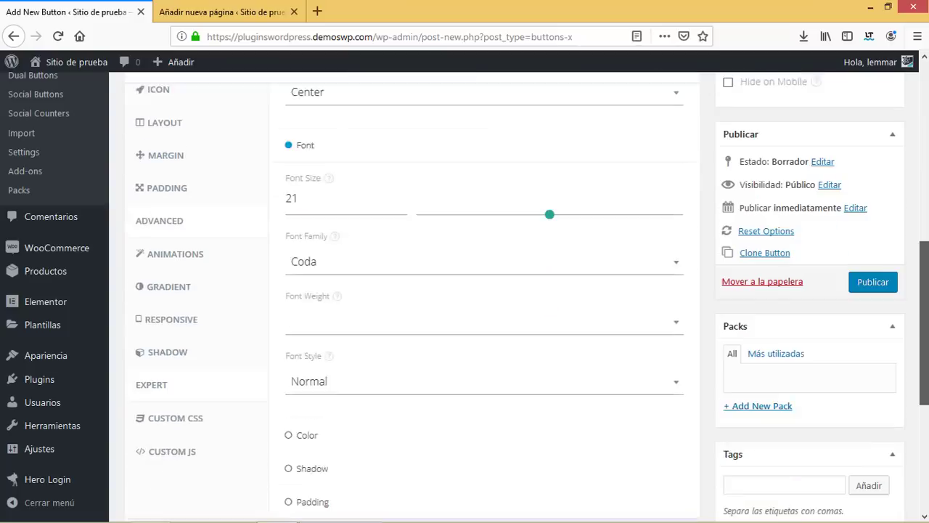
left_click(307, 392)
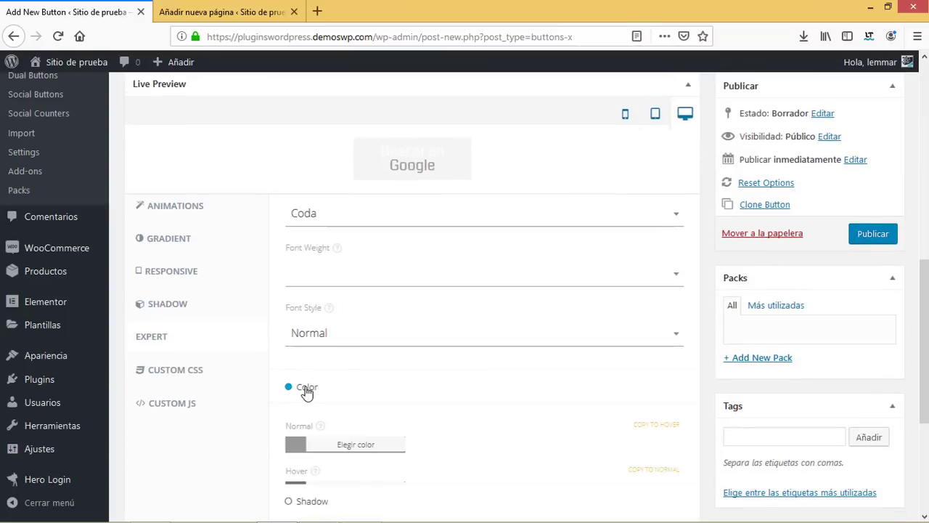
scroll(421, 321, "down", 2)
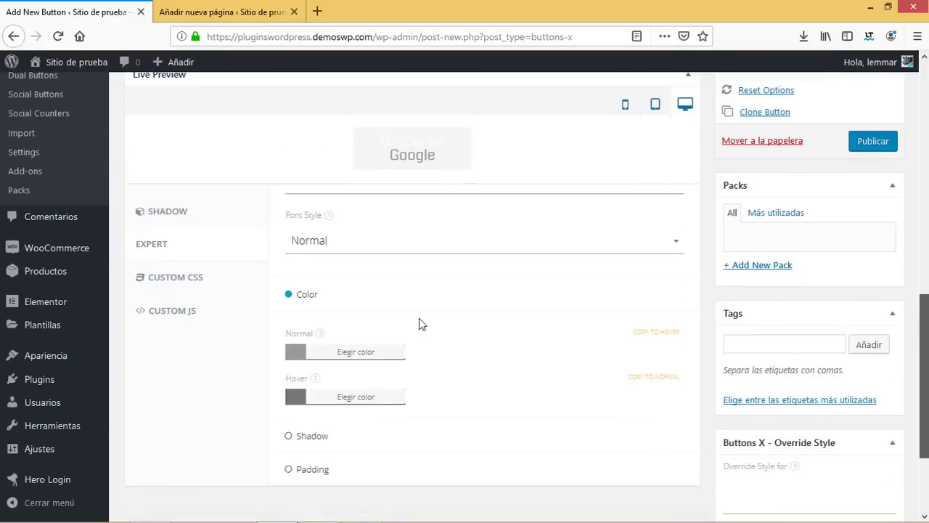
left_click(302, 355)
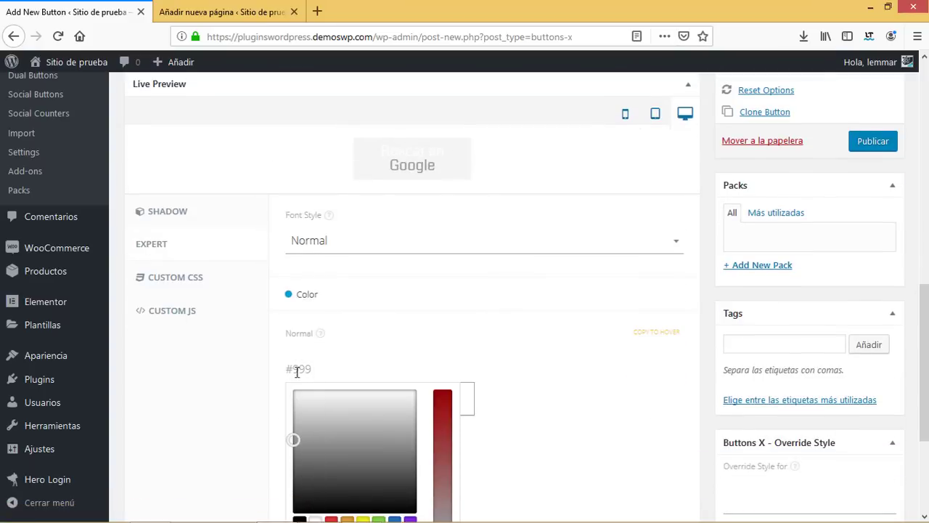
left_click(232, 375)
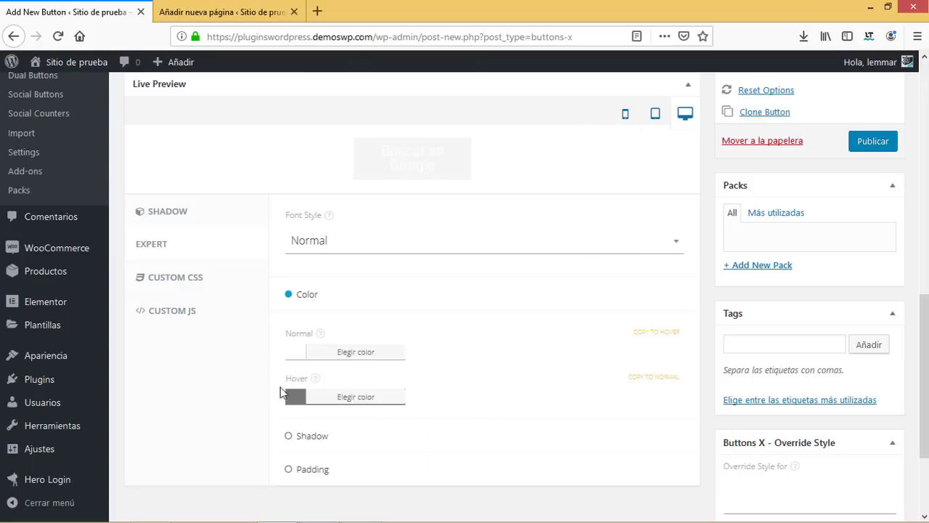
- Set the secondary text's hover color to a bright red, starting from the red preset #dd3333
left_click(308, 404)
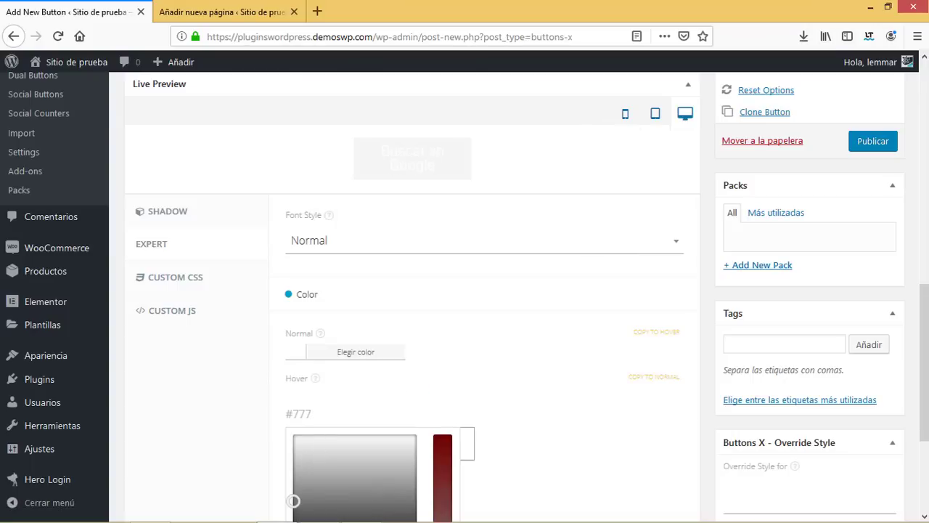
scroll(554, 339, "down", 2)
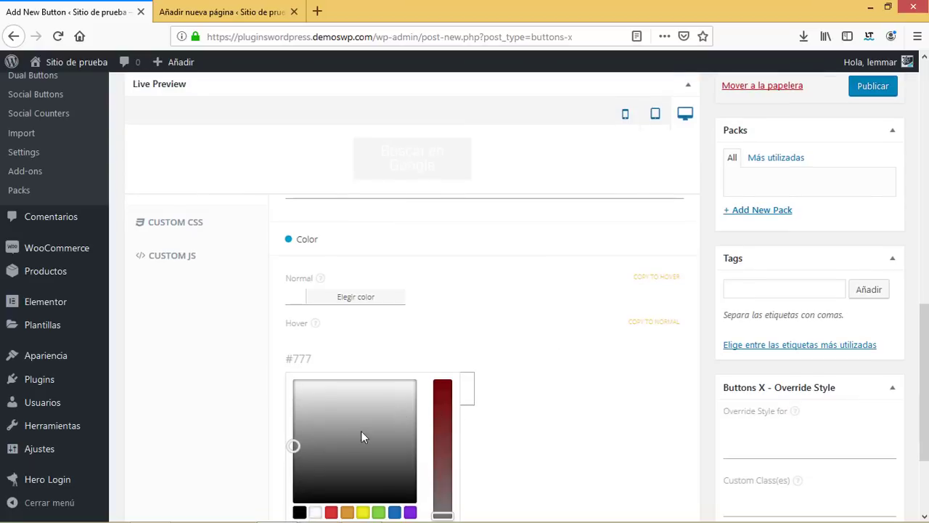
left_click(332, 513)
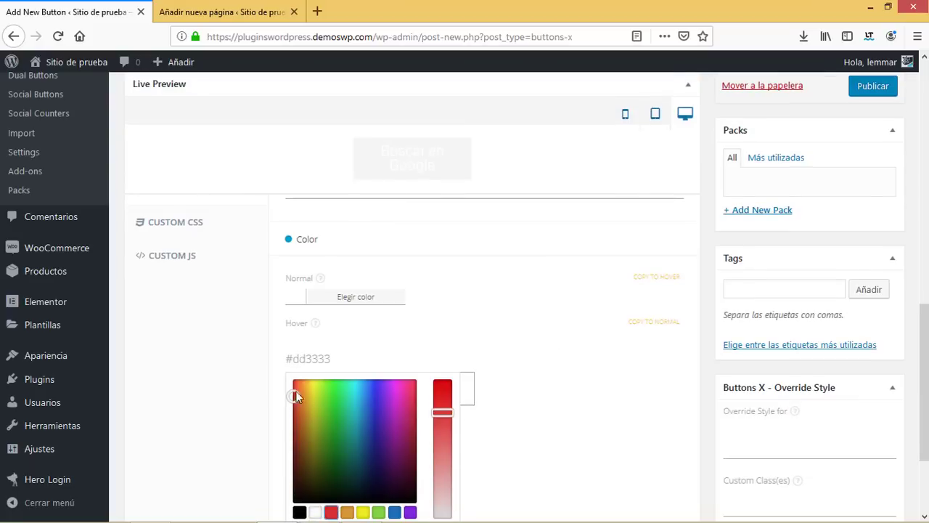
left_click_drag(295, 392, 276, 360)
left_click(276, 360)
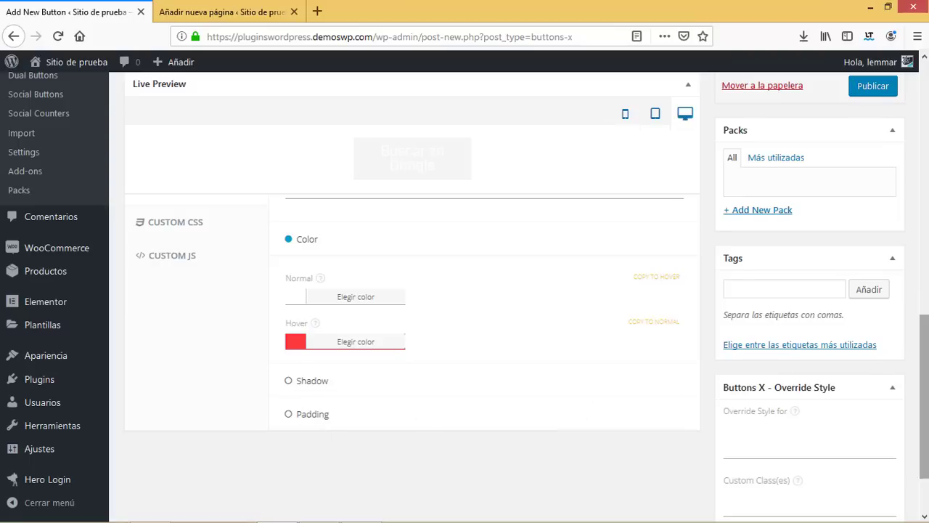
- Change the secondary text's position to Same Line
left_click_drag(924, 385, 923, 175)
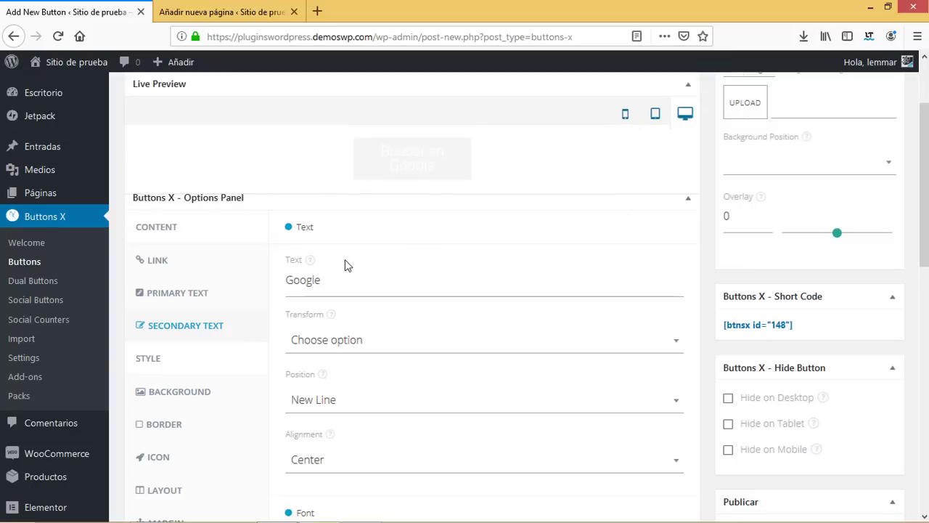
left_click(328, 399)
left_click(347, 337)
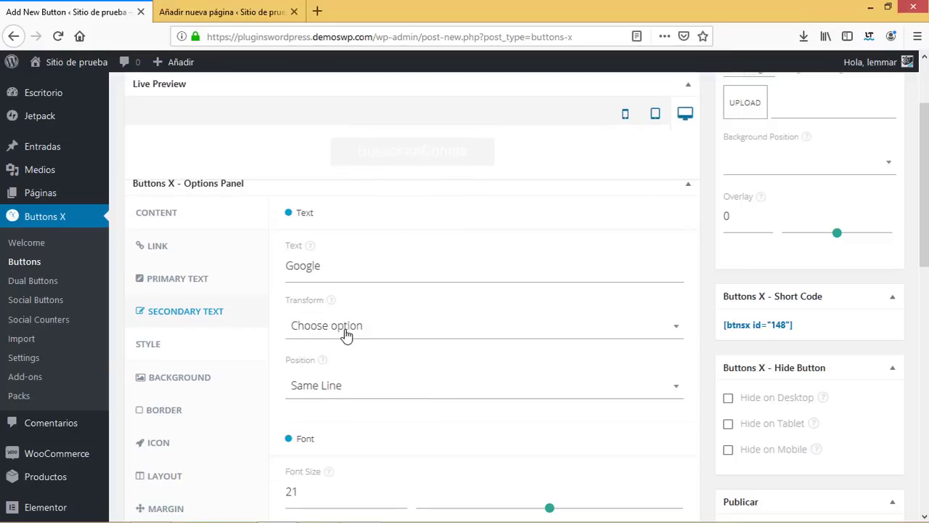
- Set the secondary text's left padding to 10
left_click_drag(924, 240, 924, 438)
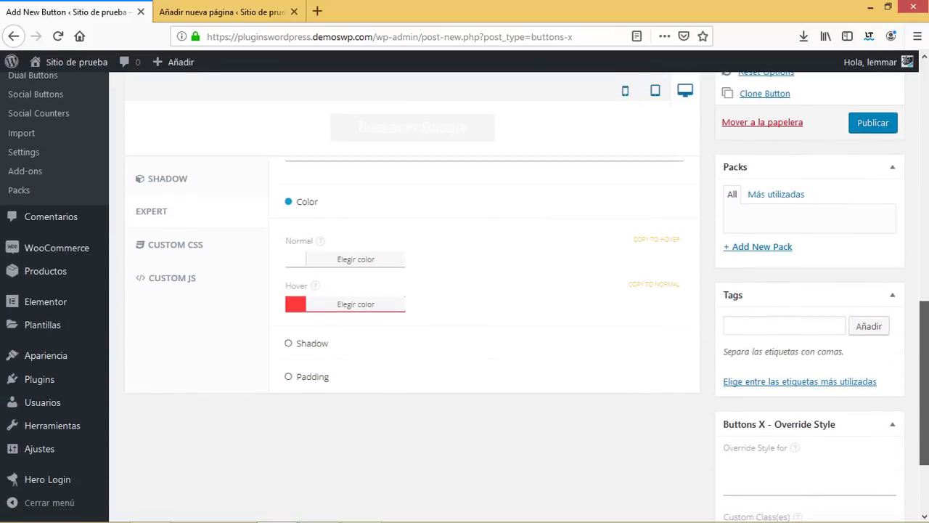
left_click(313, 379)
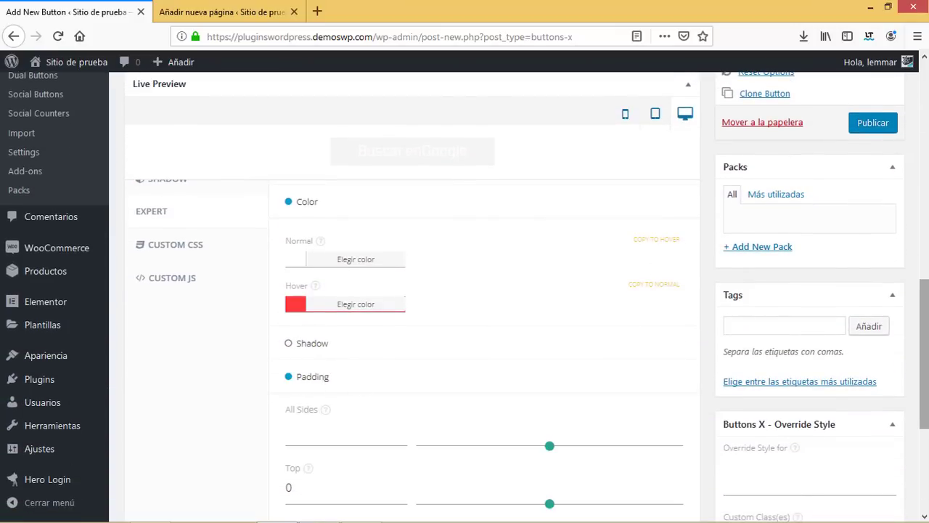
scroll(924, 348, "down", 3)
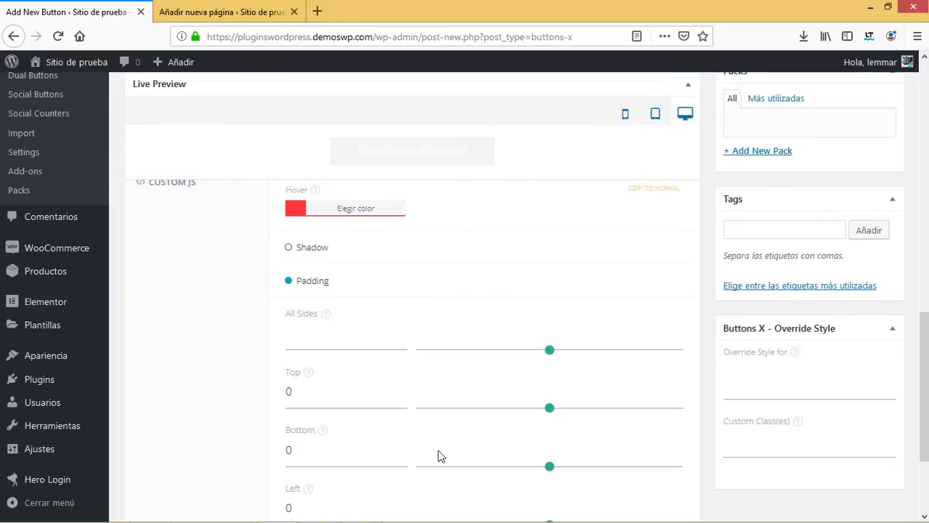
scroll(907, 423, "down", 2)
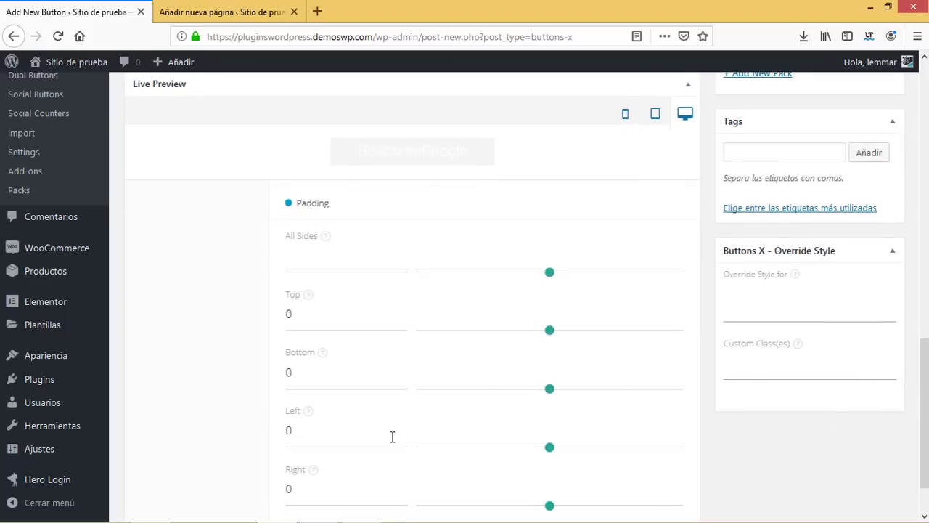
left_click_drag(552, 451, 556, 454)
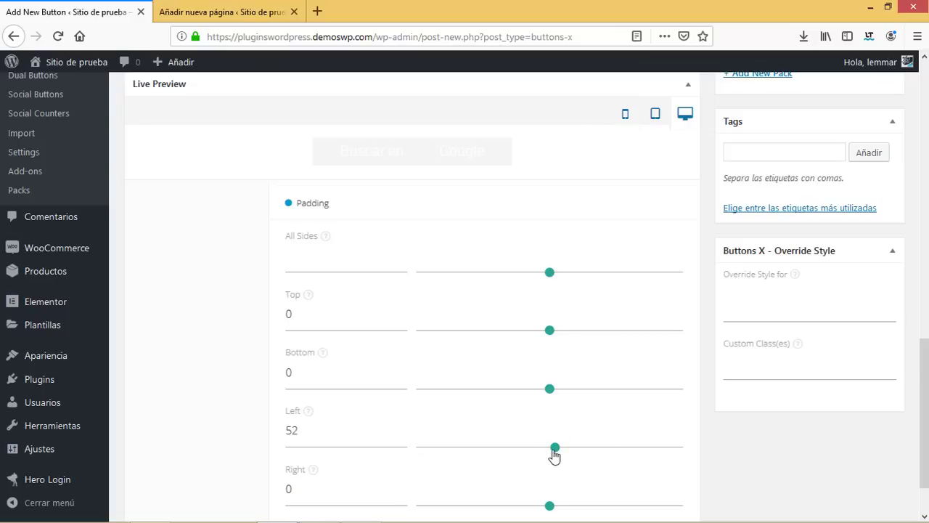
double_click(321, 431)
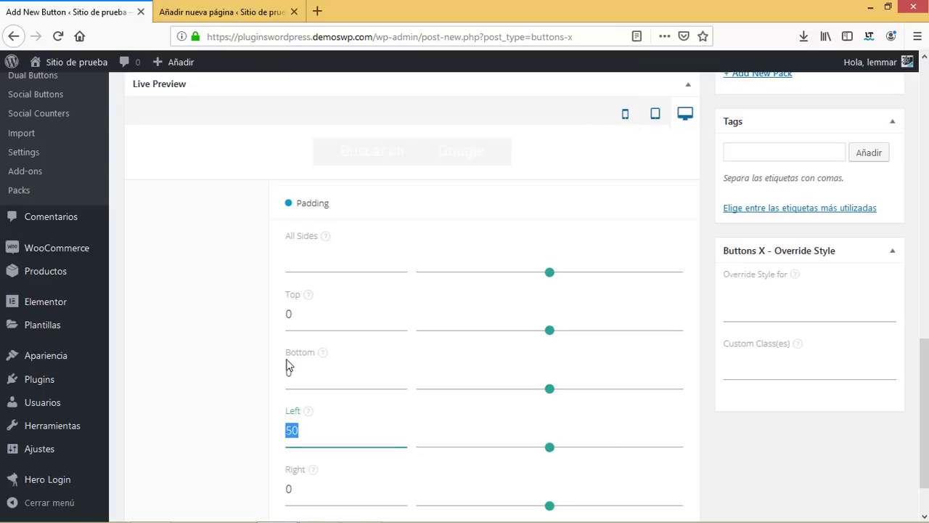
type("10")
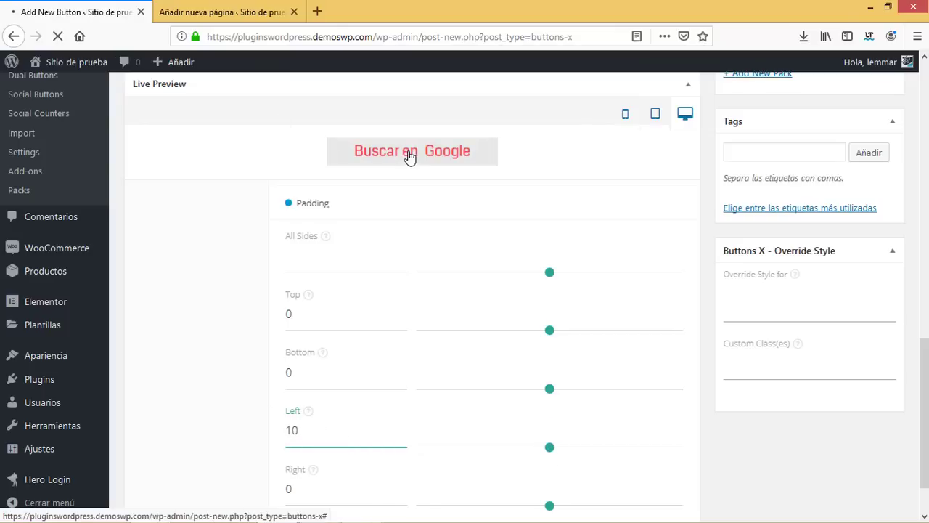
- Try a left padding of 5 for the secondary text
double_click(281, 431)
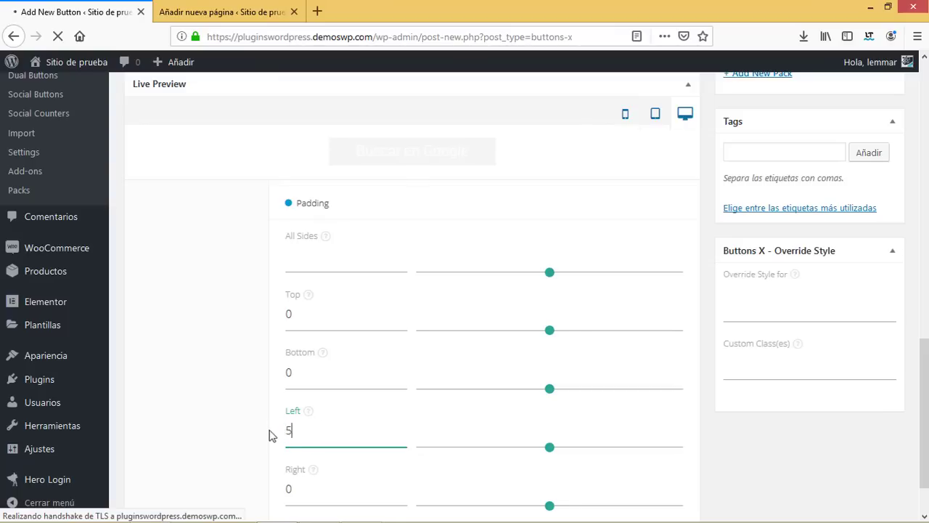
type("5")
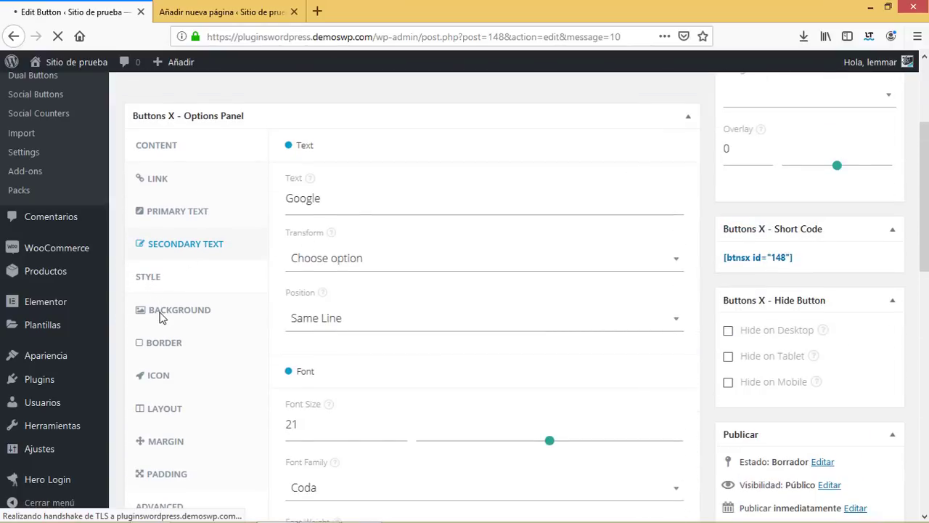
- Set the button background's normal color to bright red, #ff3a3a
left_click(189, 404)
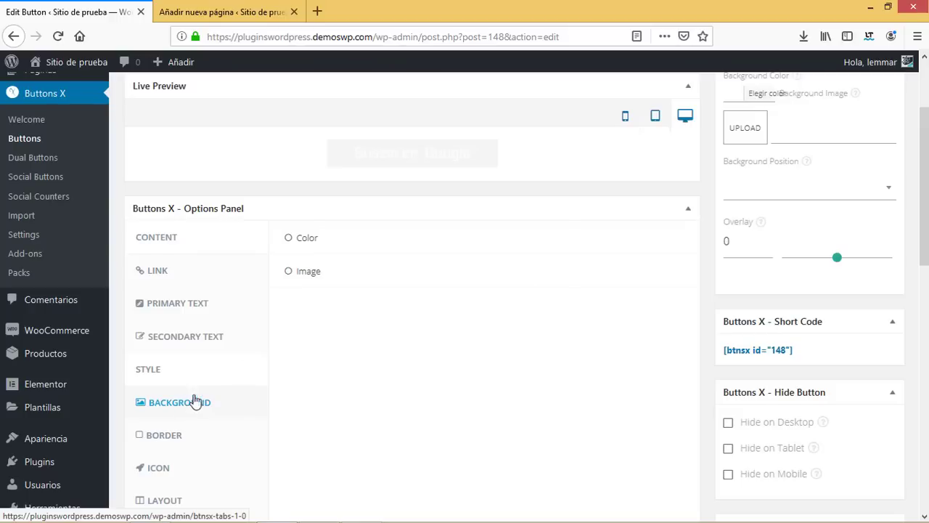
left_click(307, 239)
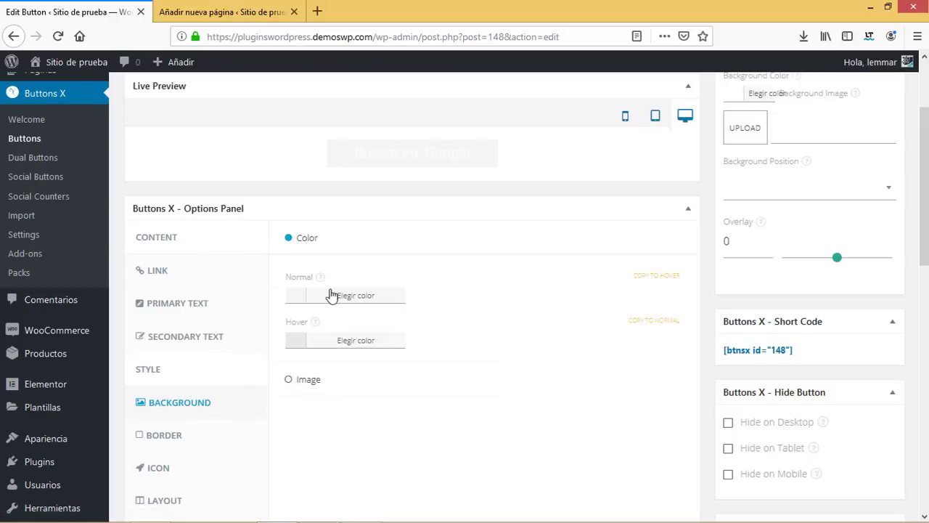
left_click(302, 298)
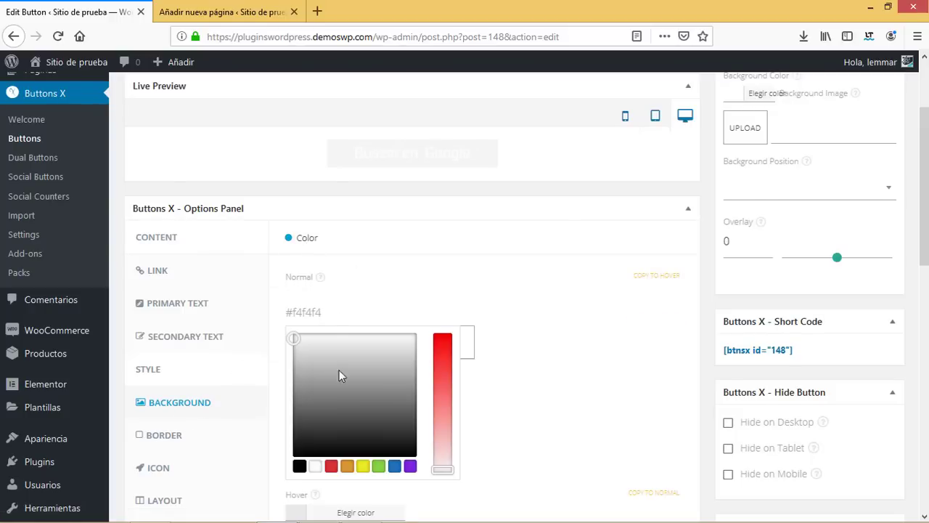
left_click(328, 465)
left_click_drag(290, 349, 284, 322)
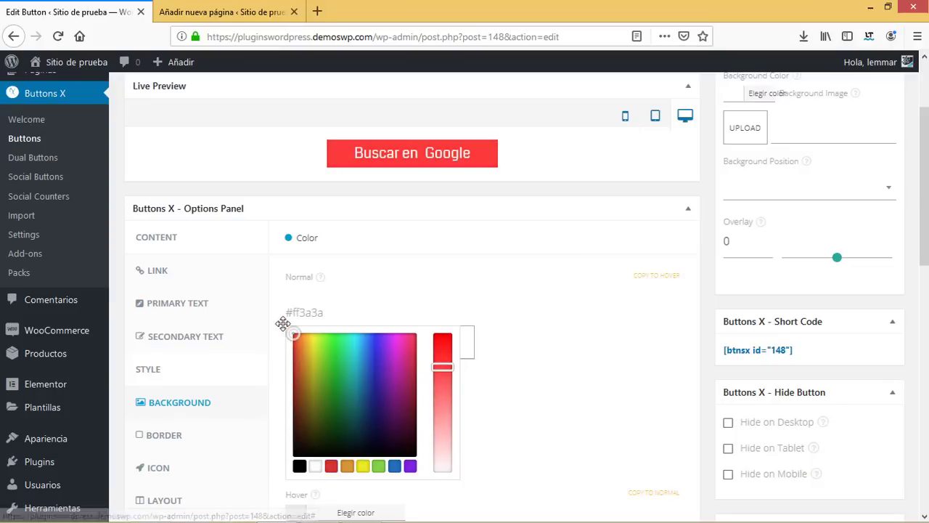
left_click(269, 288)
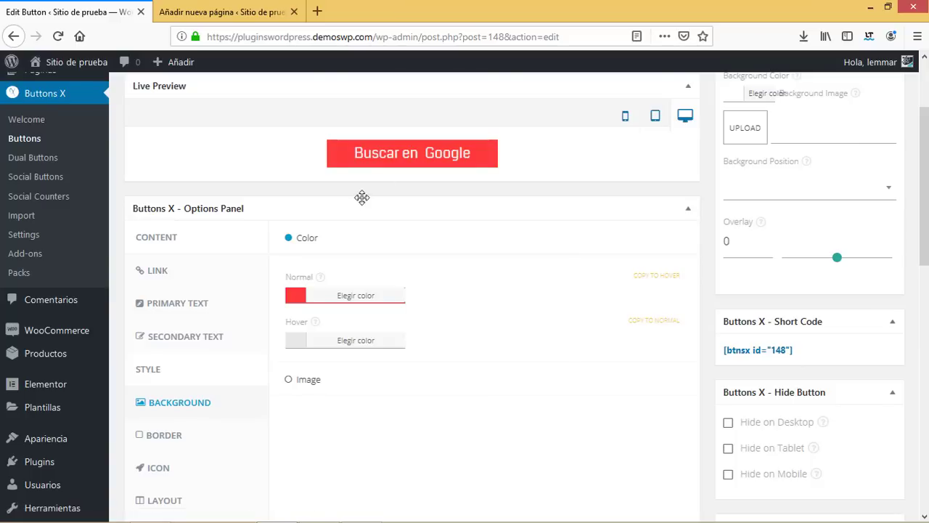
- Set the button background's hover color to white
left_click(301, 341)
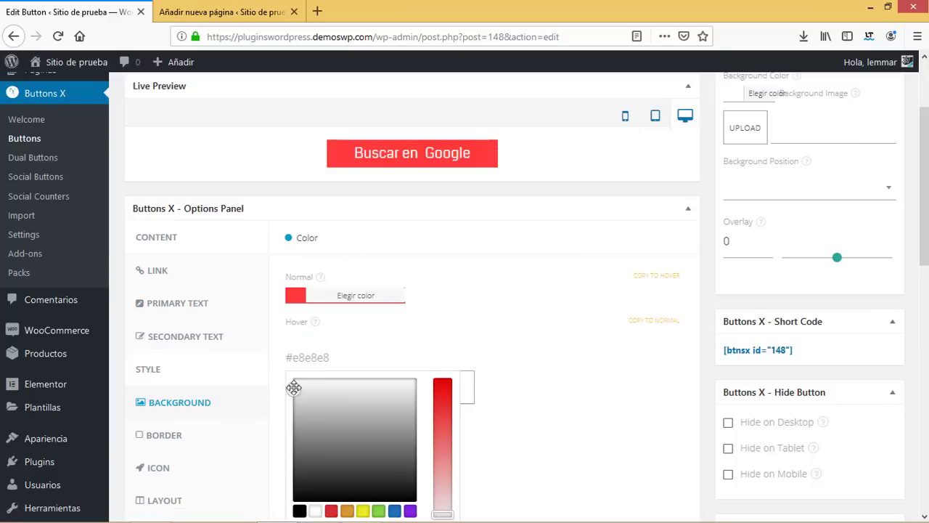
left_click_drag(294, 387, 294, 382)
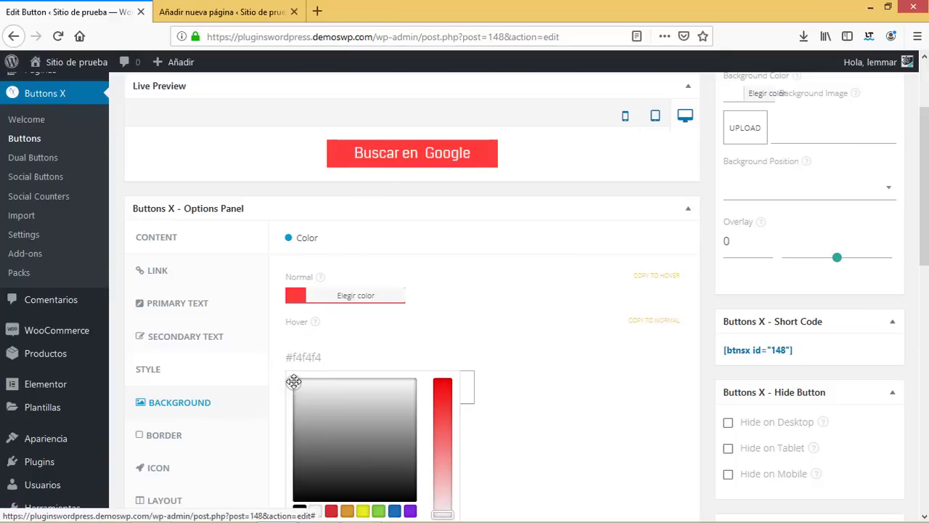
left_click(417, 272)
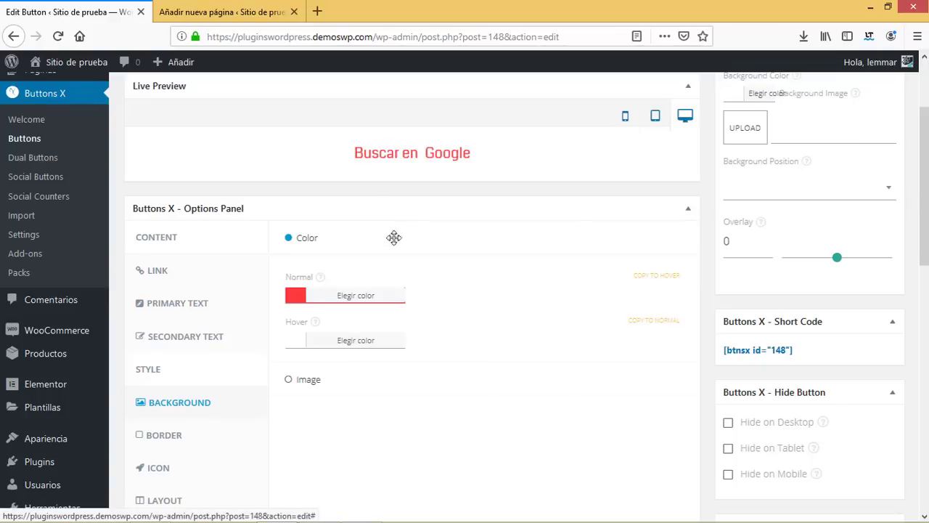
- Examine the background's image options for normal and hover, including repeat and image position
left_click(308, 380)
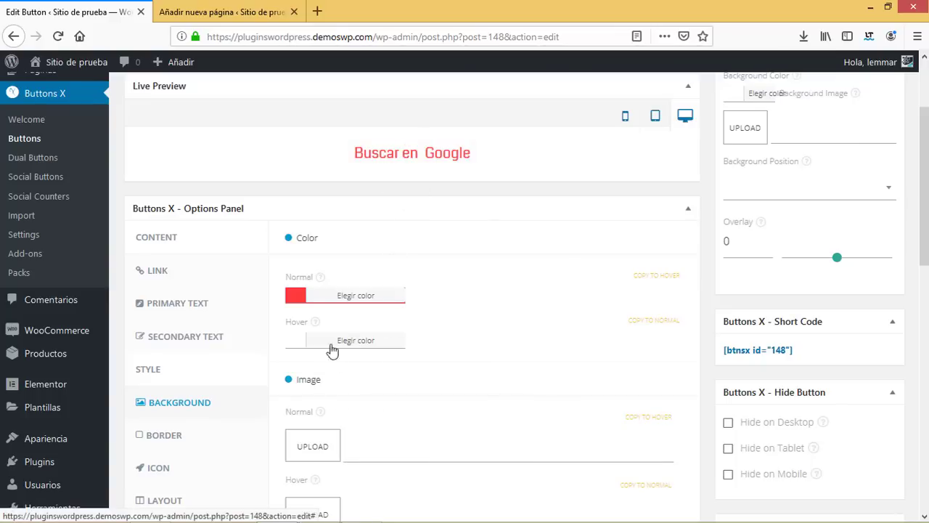
scroll(810, 291, "down", 3)
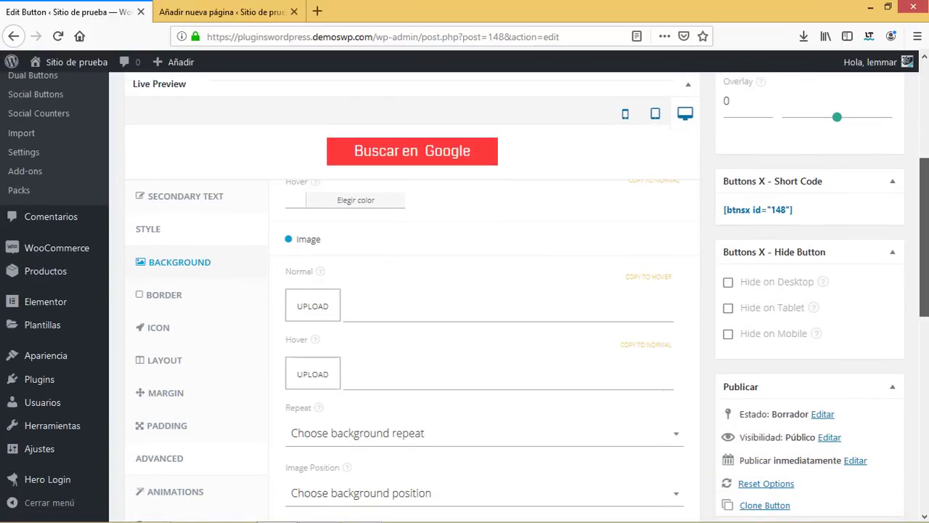
scroll(543, 249, "down", 3)
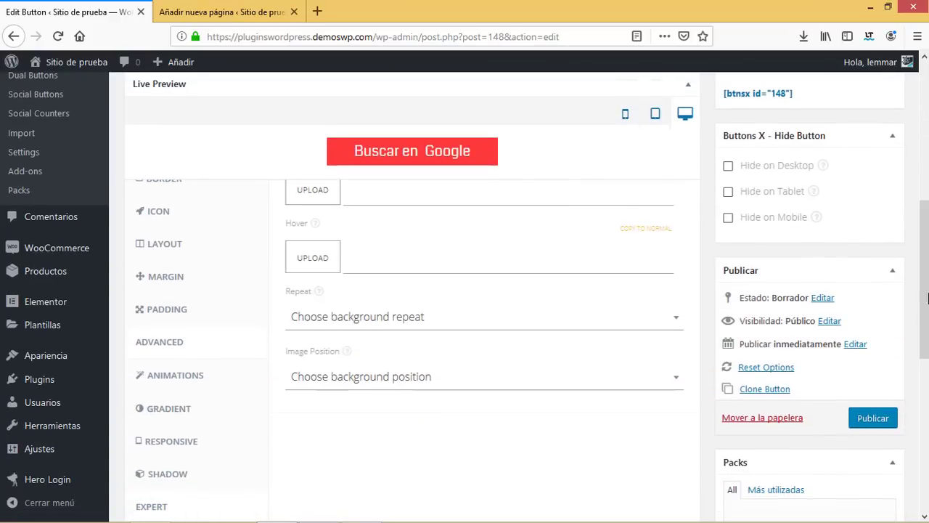
left_click_drag(928, 297, 927, 213)
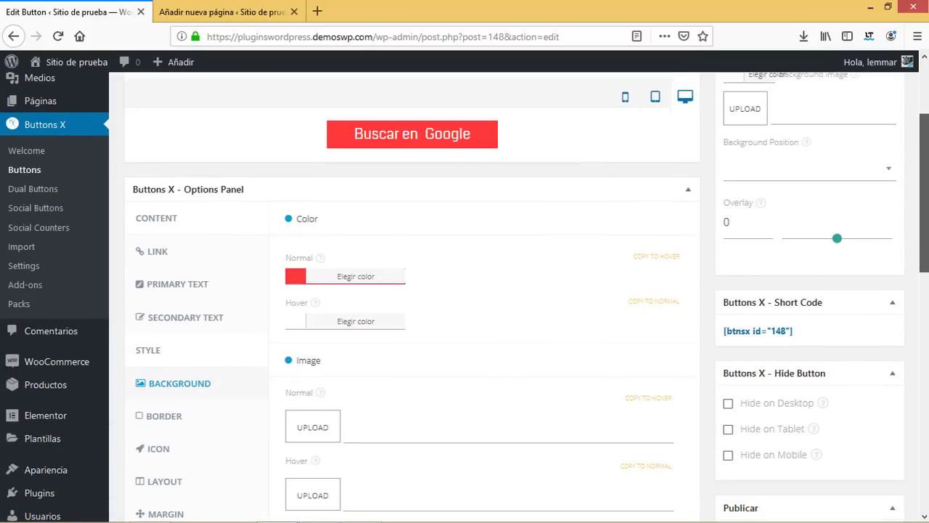
scroll(155, 243, "down", 1)
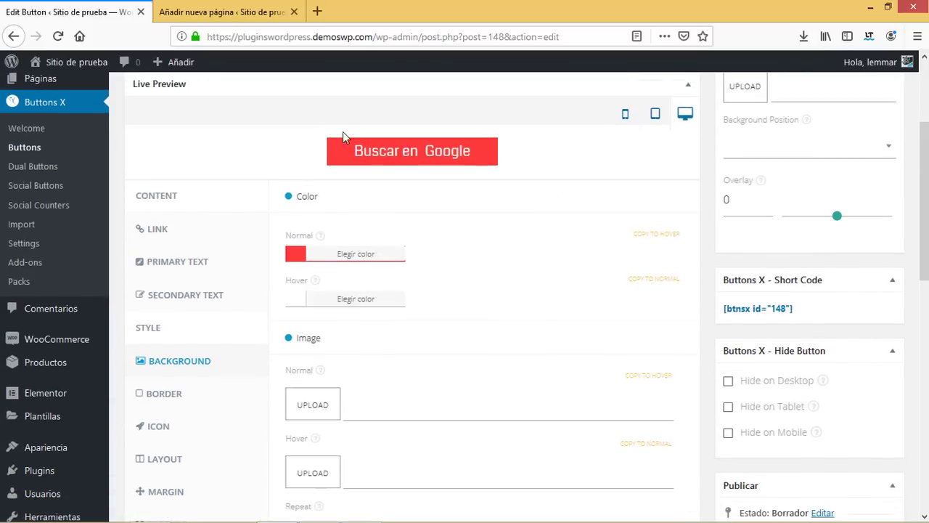
- Give the button's normal border a size of 2 and the Solid style
left_click(154, 396)
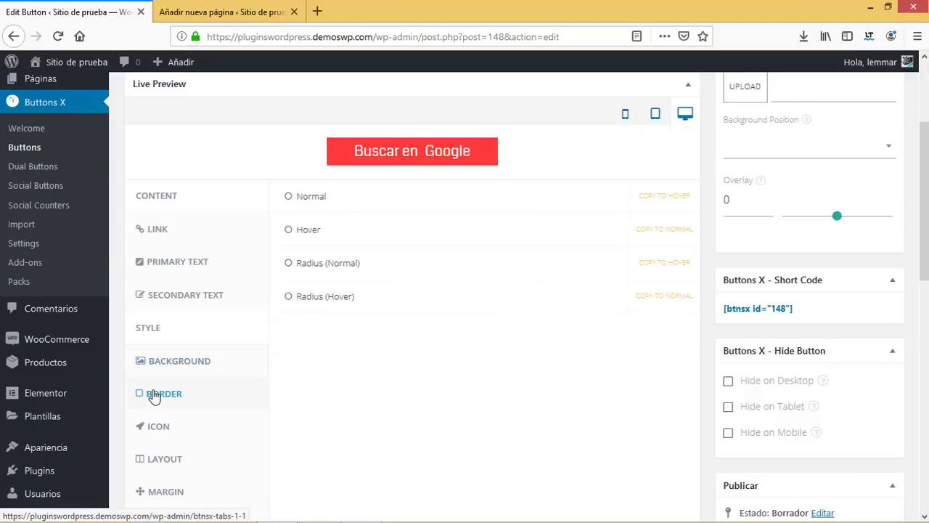
left_click(314, 203)
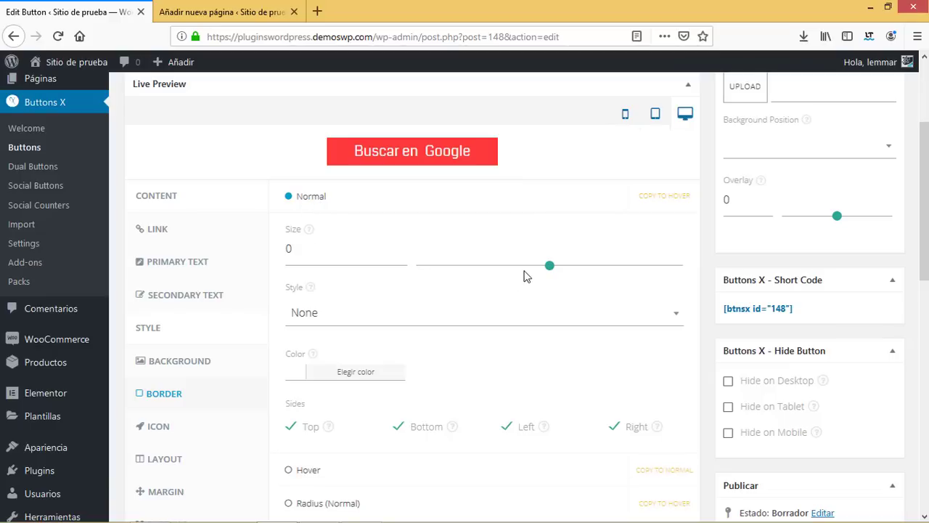
double_click(304, 243)
type("2")
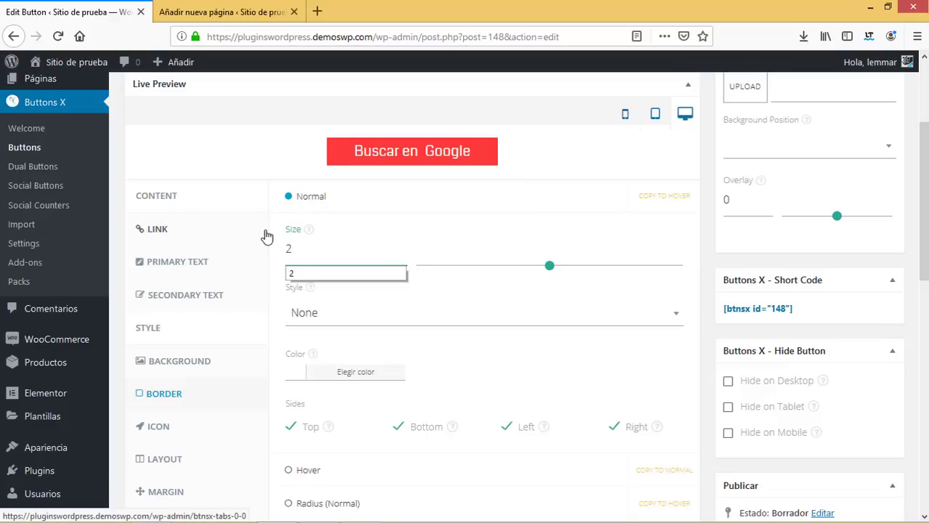
left_click(334, 316)
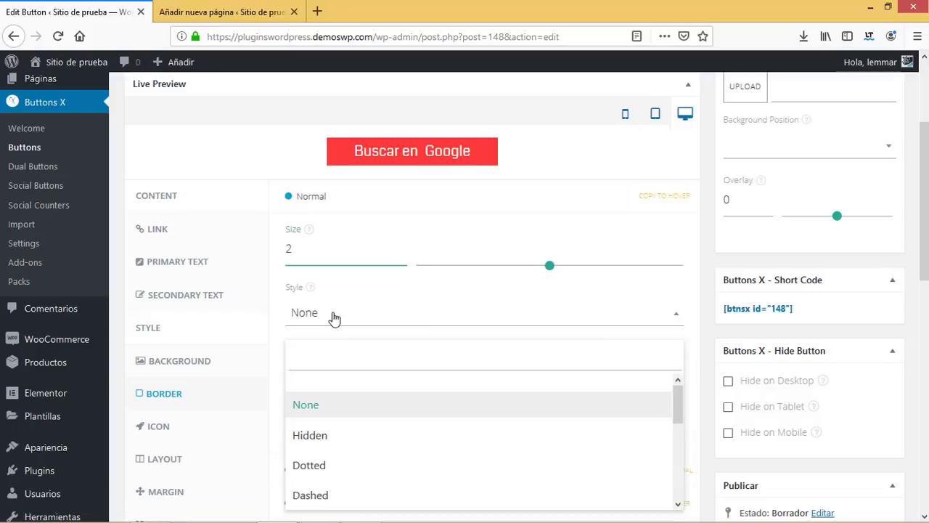
left_click_drag(679, 414, 676, 440)
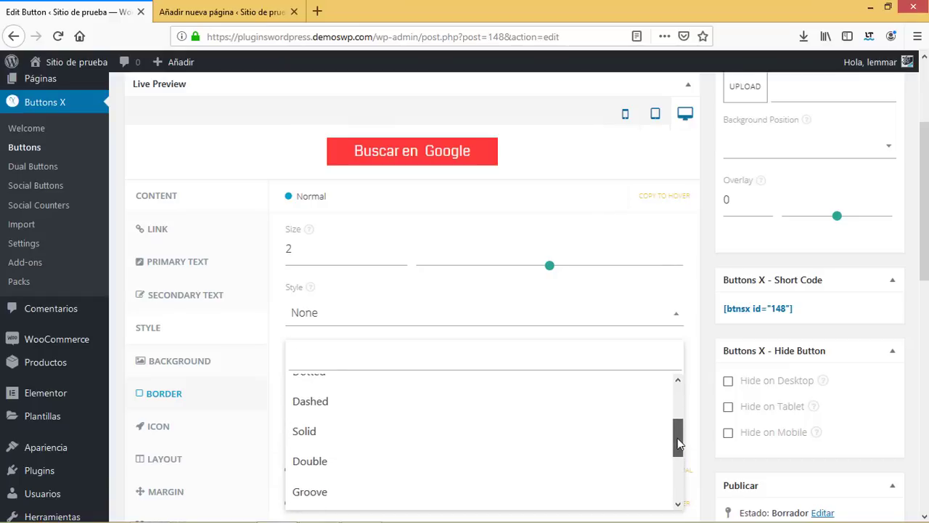
left_click(375, 440)
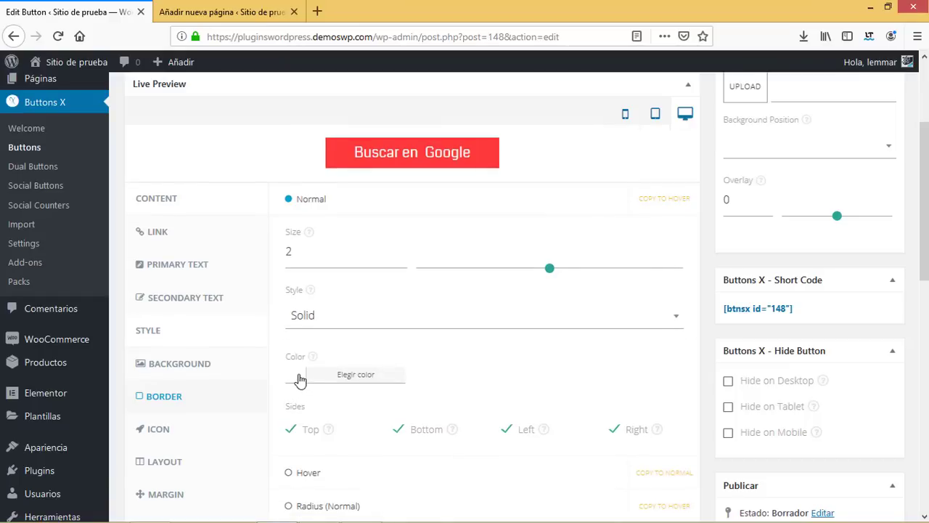
- Set the normal border's color to bright red, #ff3a3a
left_click(301, 379)
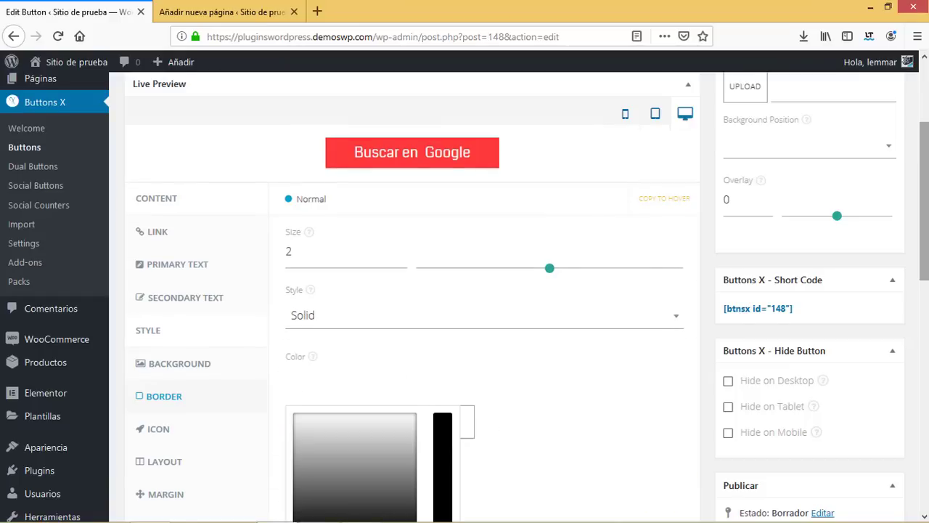
scroll(581, 407, "down", 2)
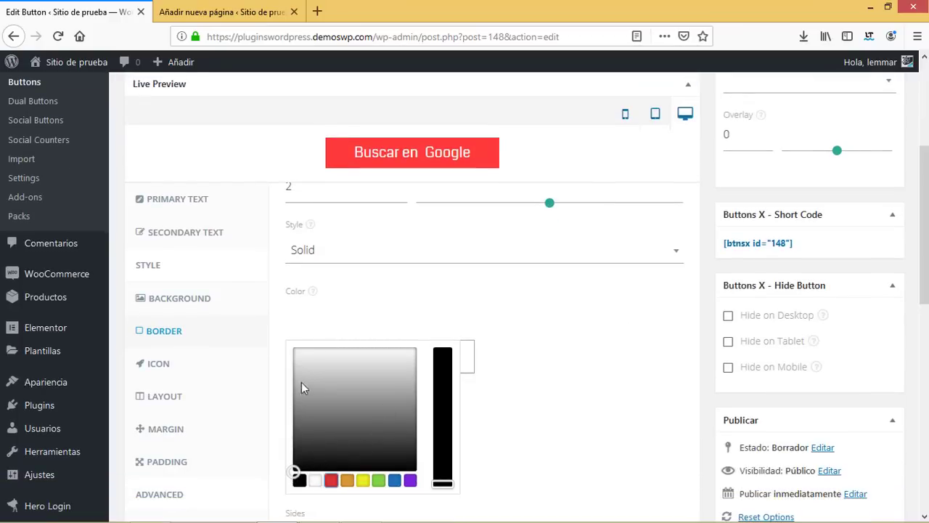
left_click_drag(303, 386, 285, 342)
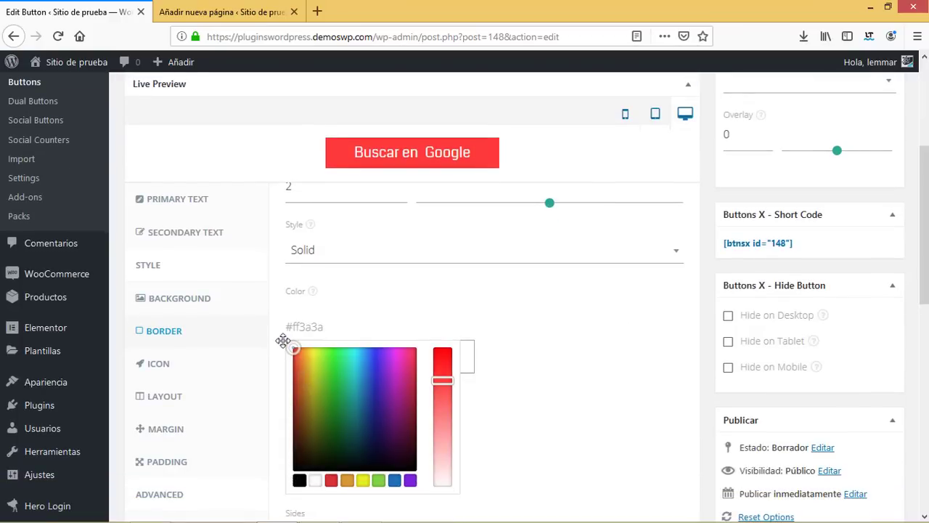
left_click(541, 326)
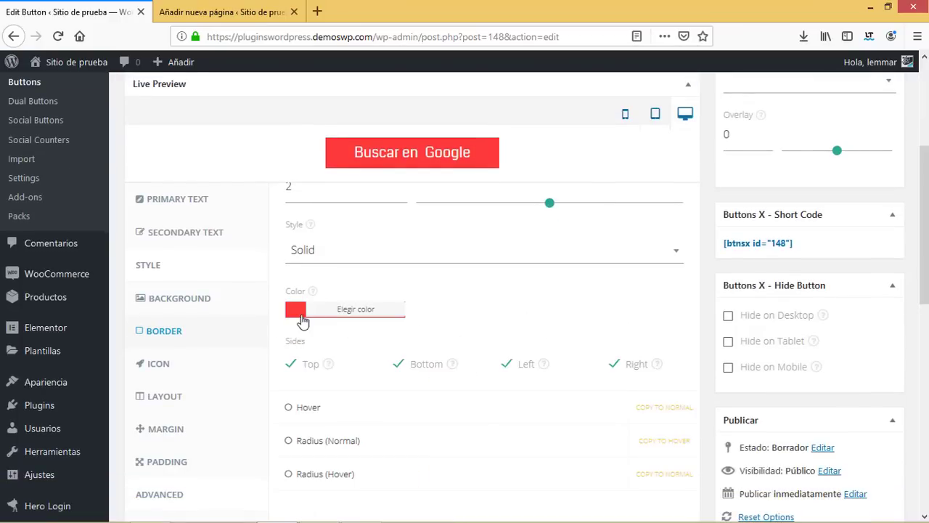
- Copy the normal border's color code, #ff3a3a
left_click(303, 319)
left_click_drag(350, 328, 284, 328)
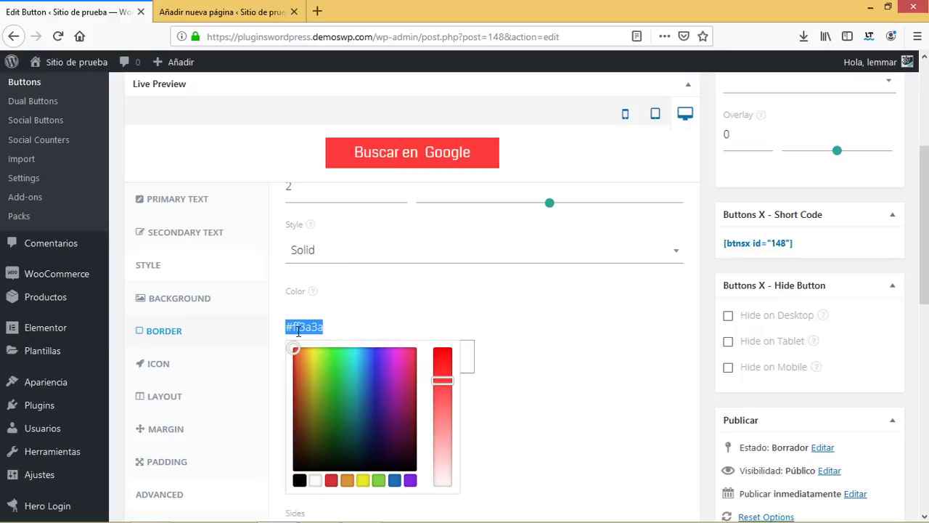
right_click(298, 331)
left_click(366, 153)
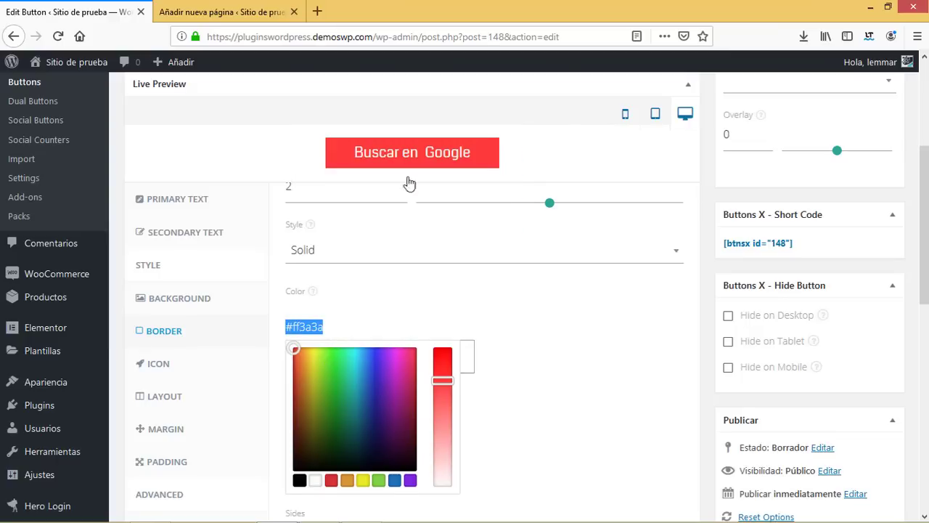
left_click(591, 334)
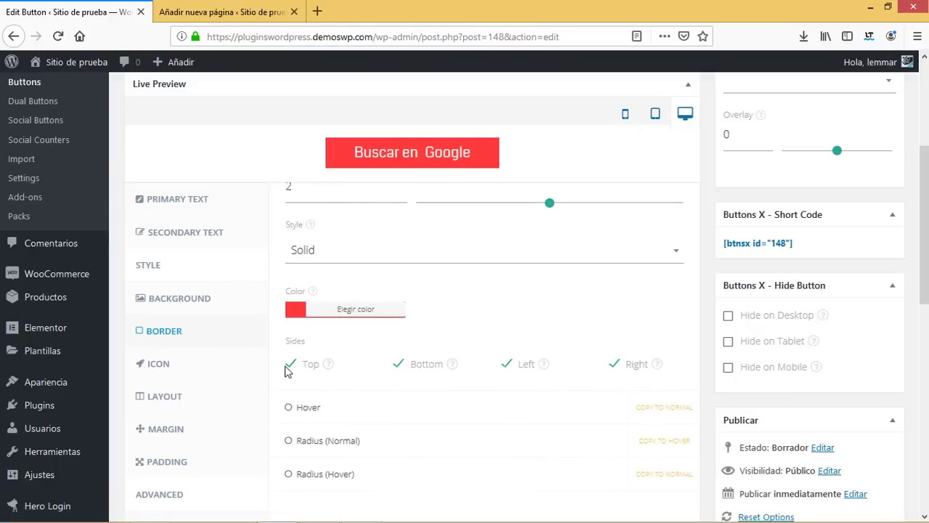
- Give the button's hover border a size of 2 and the Solid style
left_click(310, 409)
scroll(363, 319, "down", 5)
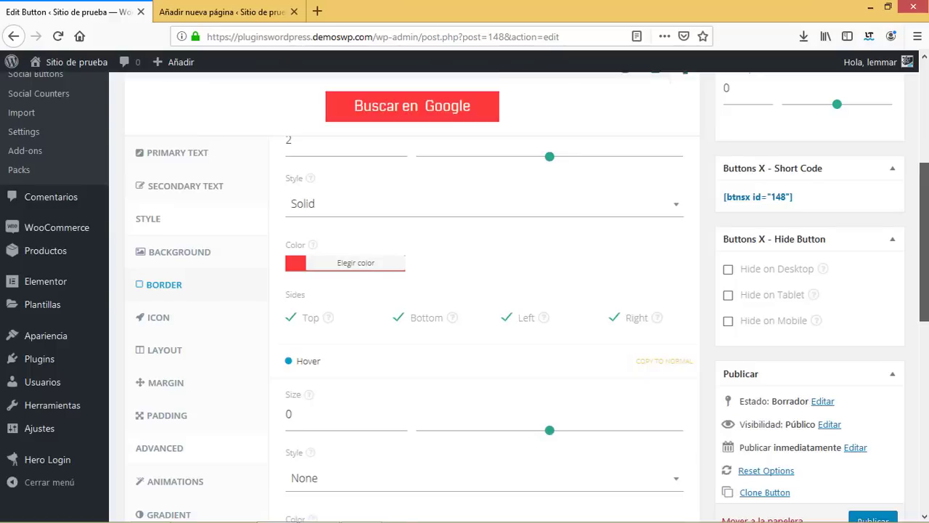
key("ctrl+a")
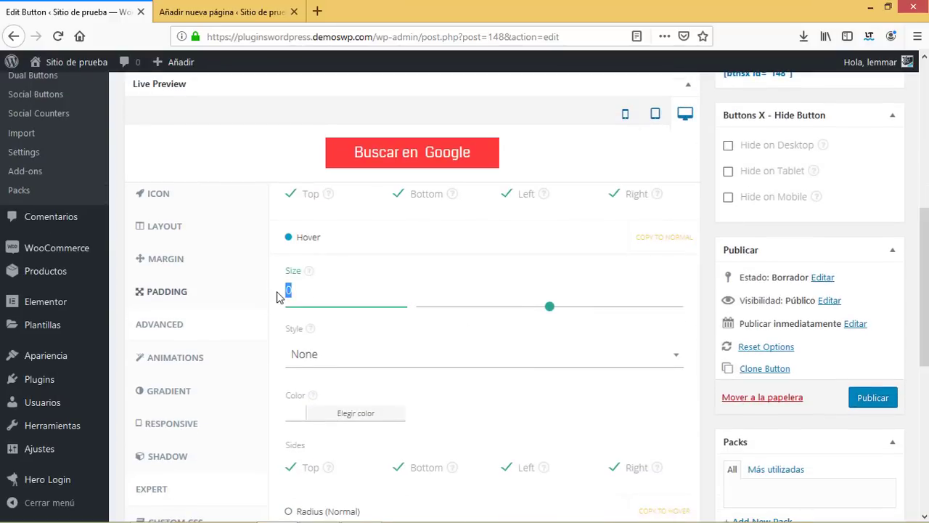
type("2")
left_click(326, 355)
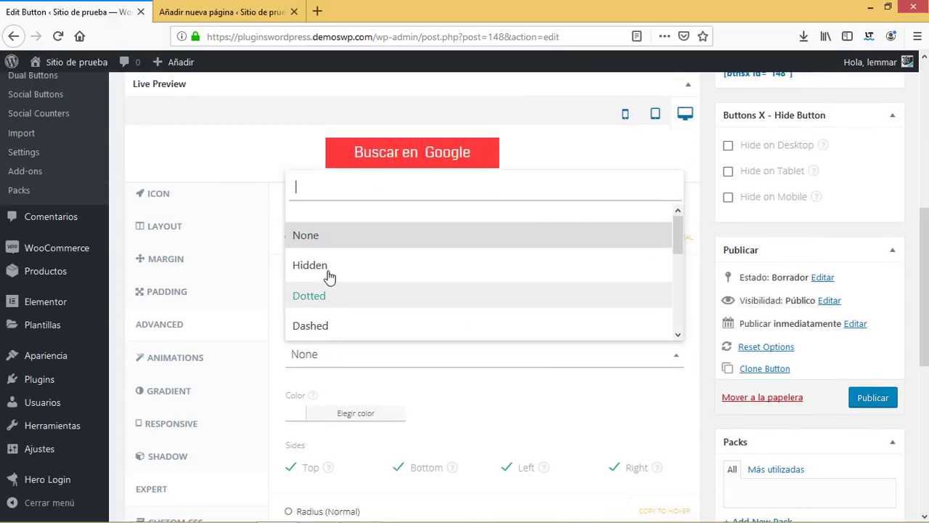
left_click_drag(675, 243, 677, 252)
scroll(441, 282, "down", 1)
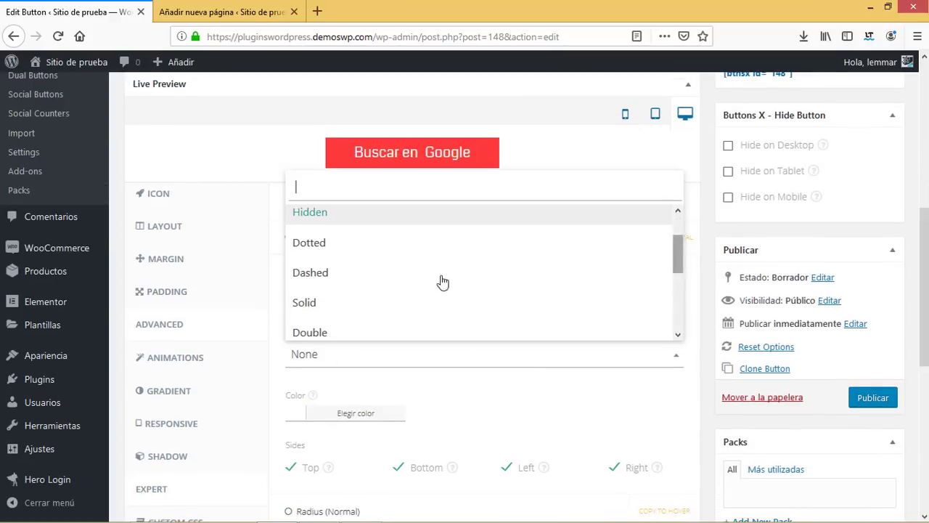
left_click(328, 307)
- Set the hover border's color to the copied code #ff3a3a, with its top side enabled
left_click(315, 410)
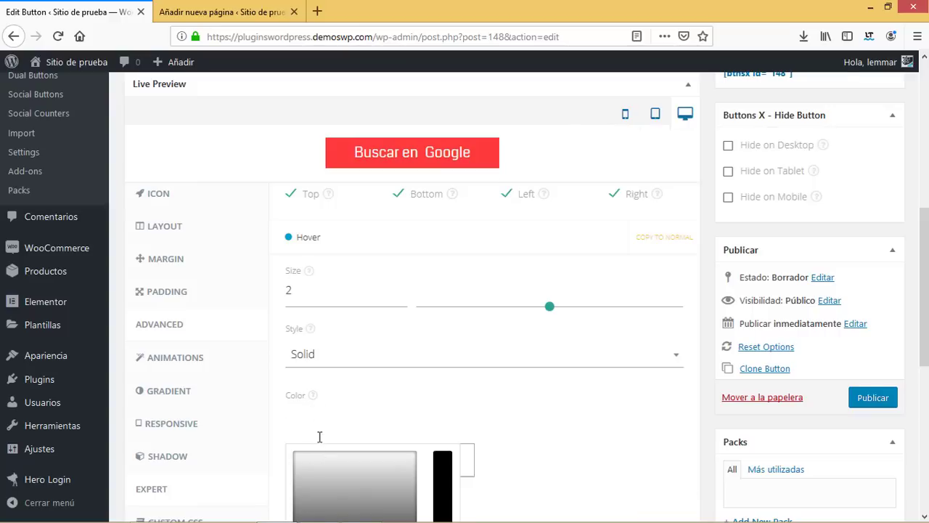
key("ctrl+v")
left_click(365, 396)
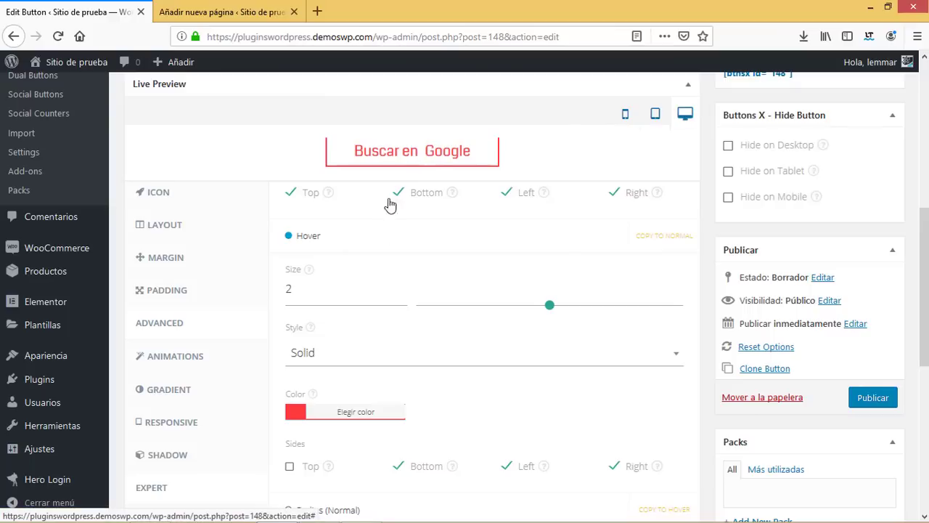
left_click(289, 466)
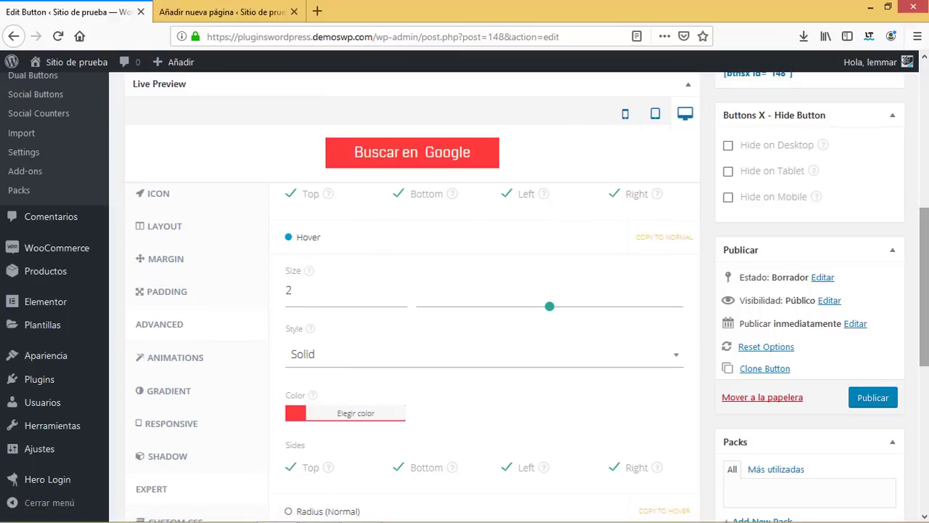
- Set the normal border radius to 10 on all sides
scroll(289, 436, "down", 3)
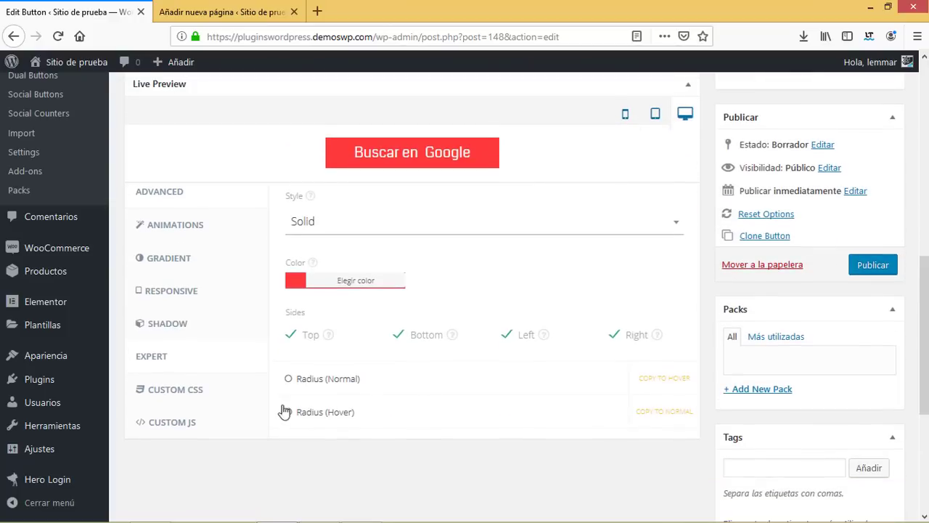
left_click(315, 381)
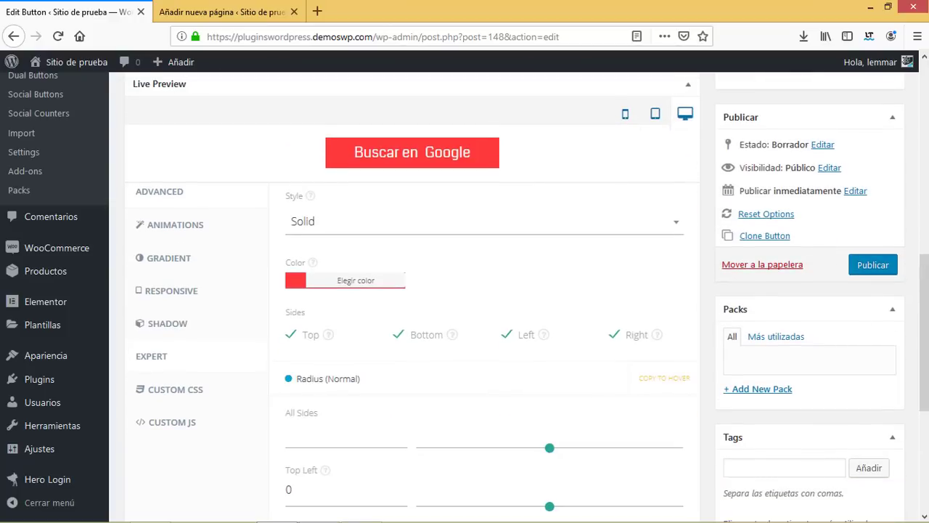
left_click_drag(924, 283, 913, 325)
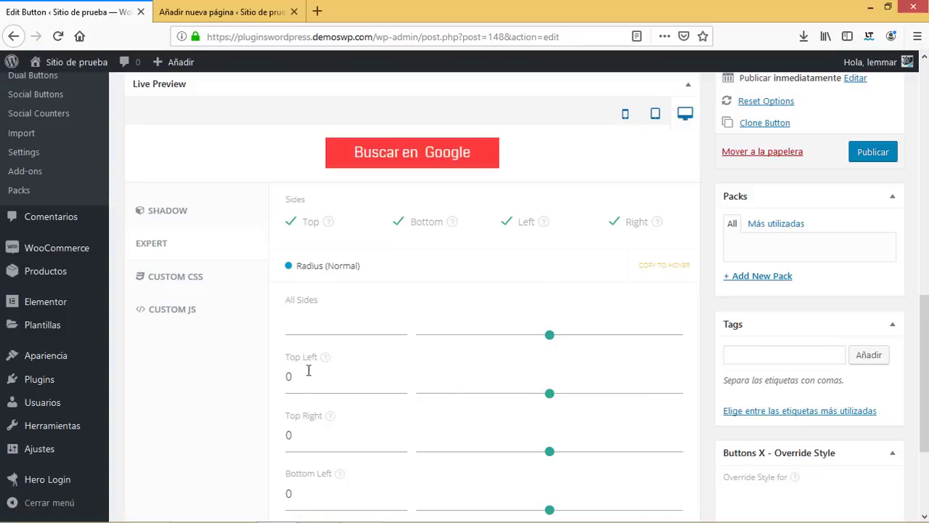
left_click(323, 327)
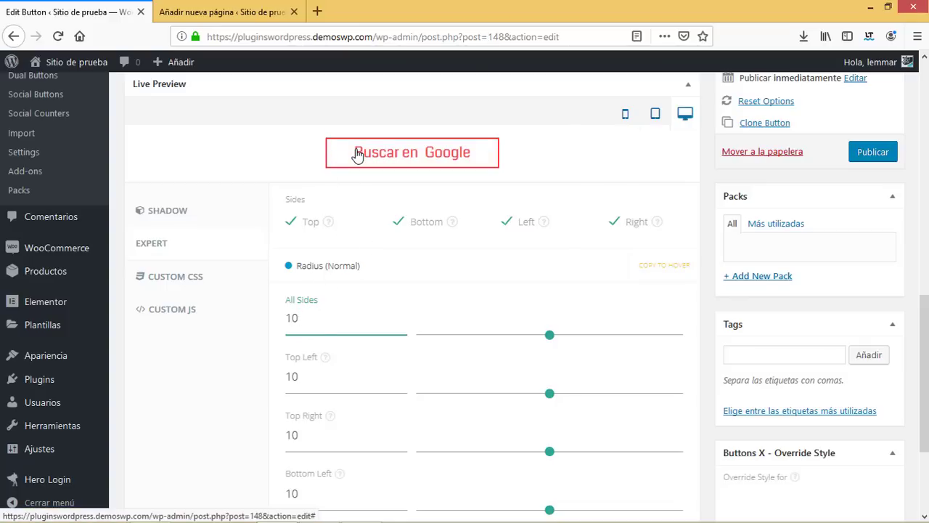
- Set the hover border radius to 10 on all sides
scroll(370, 484, "down", 3)
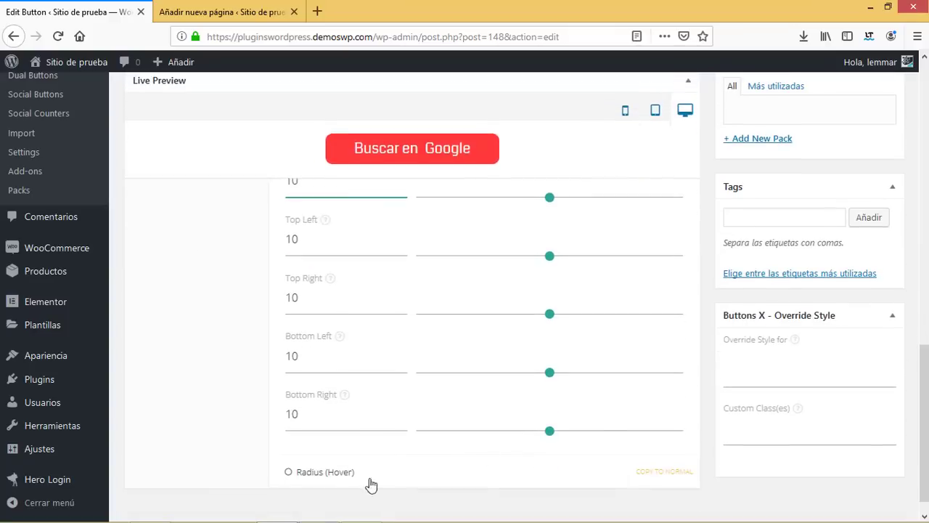
left_click(330, 474)
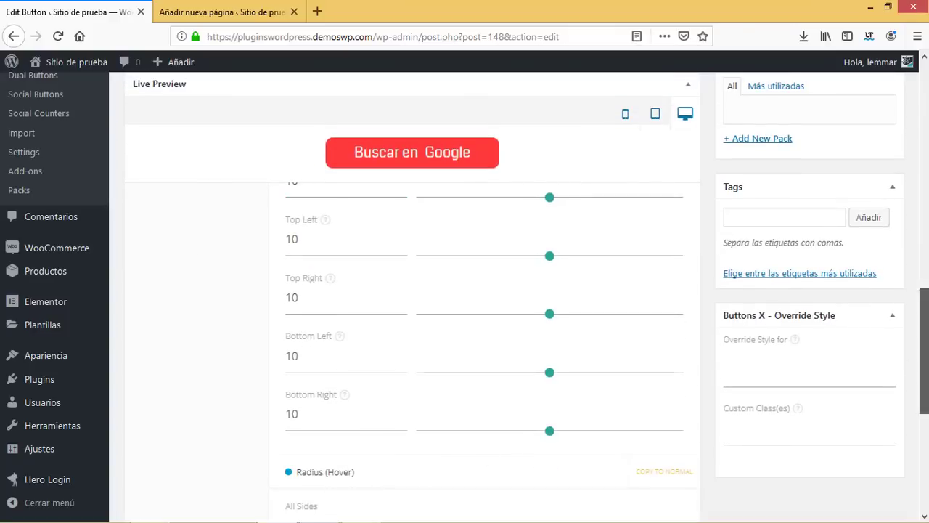
scroll(386, 388, "down", 2)
left_click(332, 423)
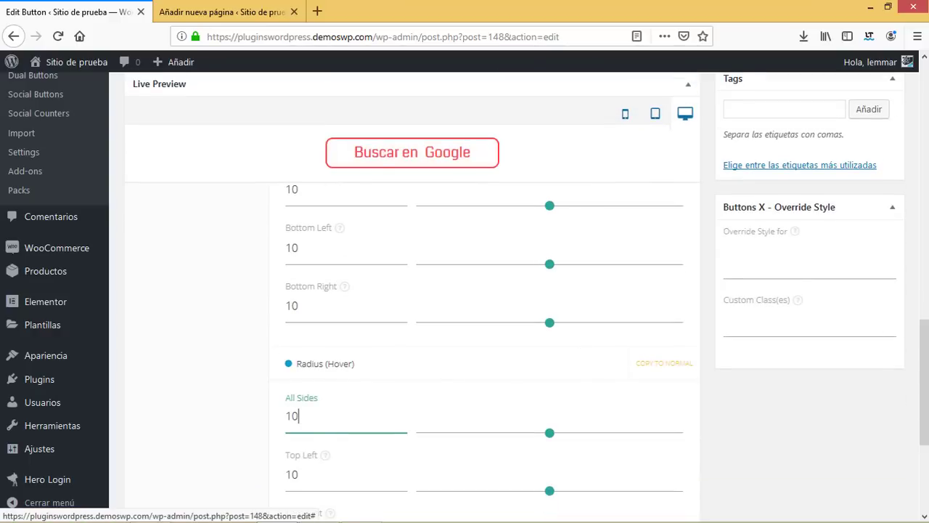
- Add the Google "G" icon from the icon library to the button
scroll(353, 149, "down", 3)
scroll(406, 290, "up", 8)
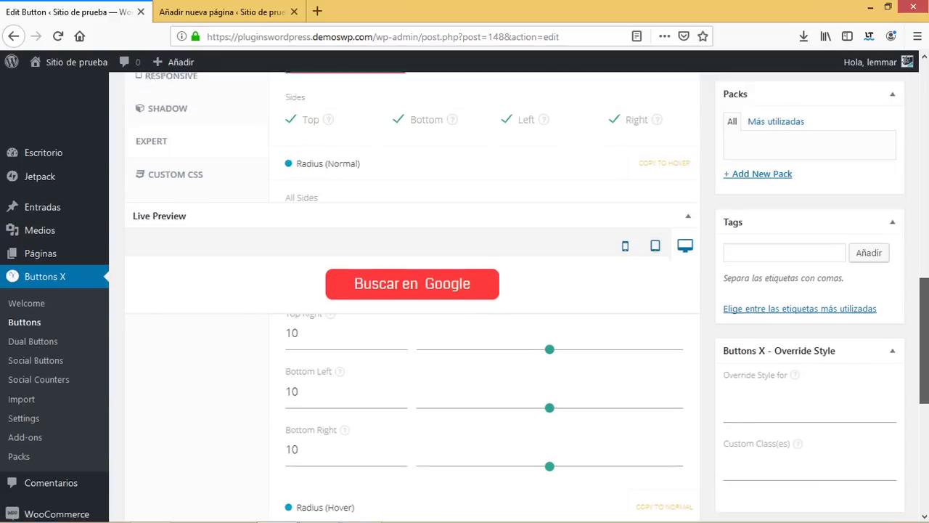
scroll(421, 239, "up", 1)
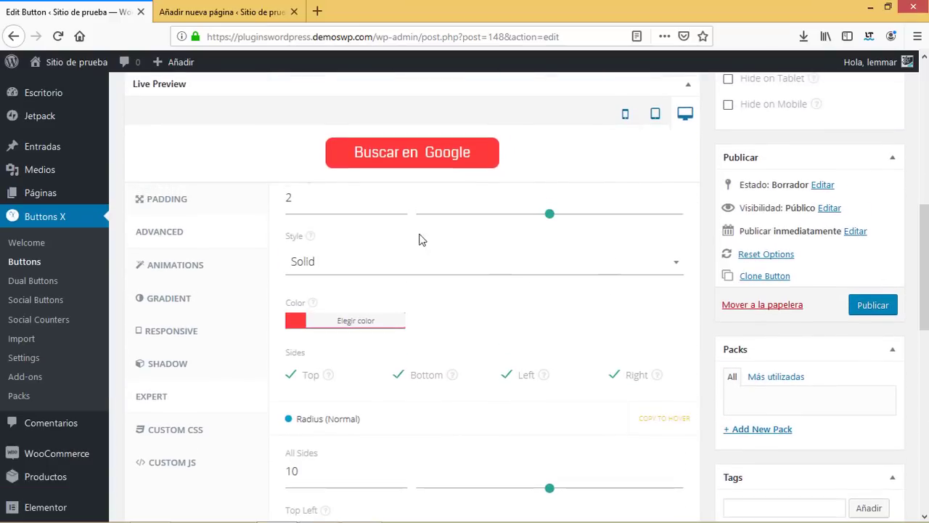
left_click_drag(925, 262, 925, 215)
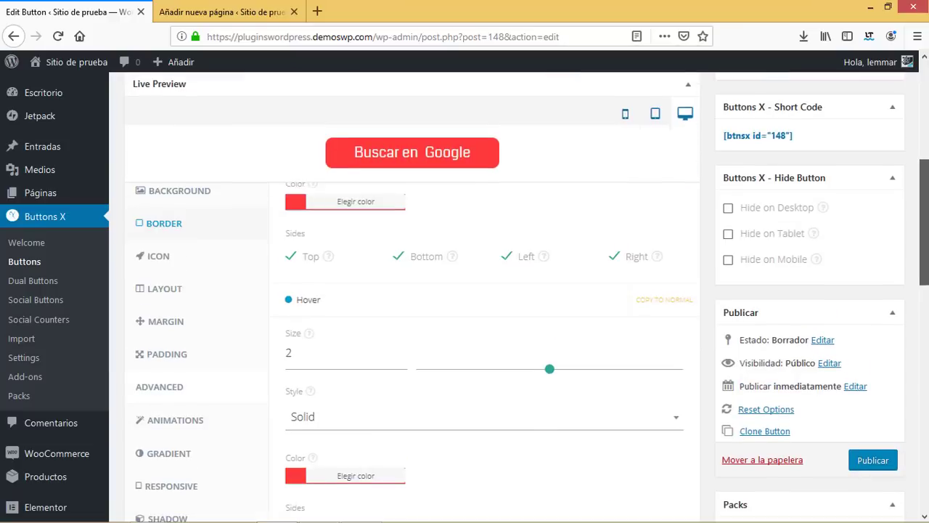
left_click(174, 262)
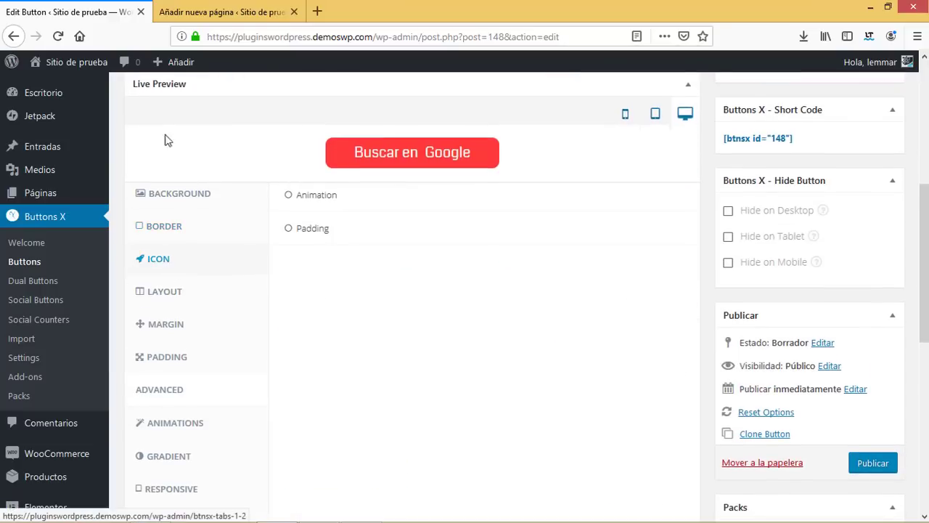
left_click_drag(925, 247, 927, 187)
left_click_drag(925, 261, 925, 242)
left_click(303, 256)
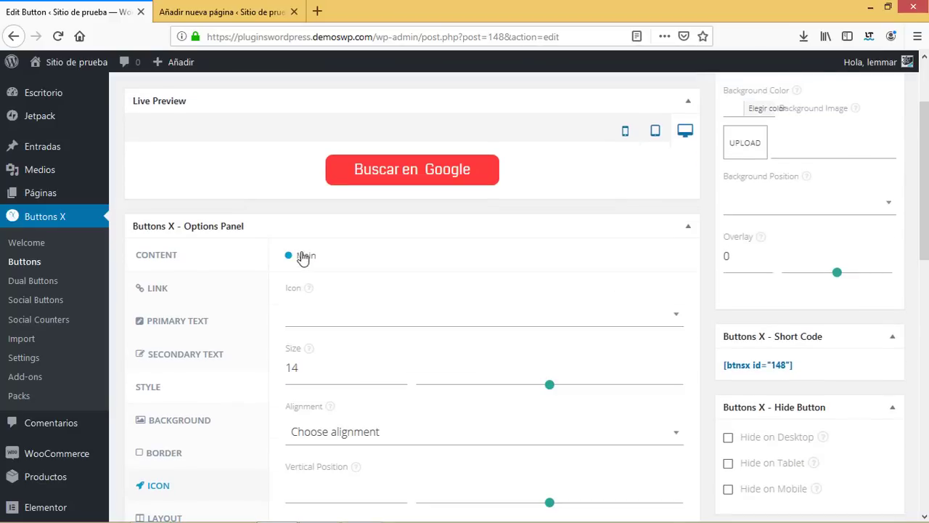
left_click(328, 326)
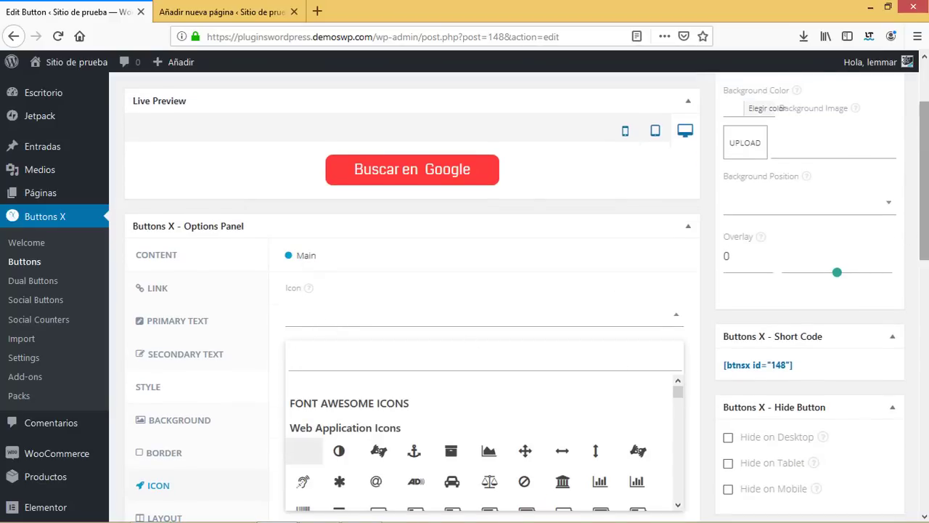
left_click_drag(924, 229, 925, 265)
left_click_drag(678, 294, 690, 388)
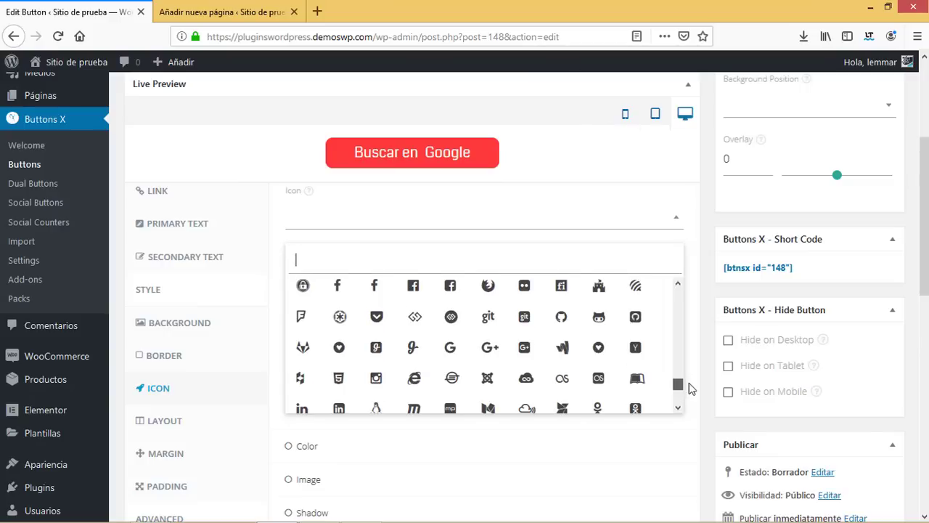
left_click(451, 347)
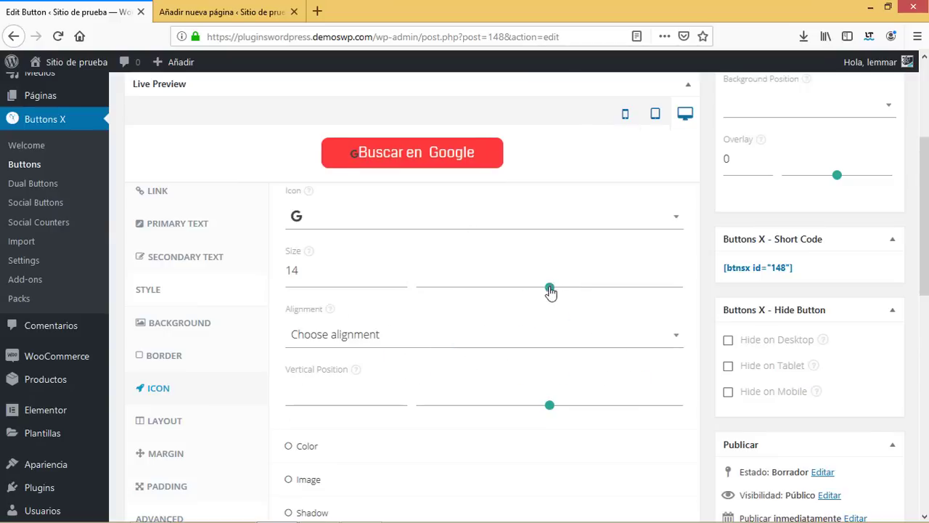
- Set the button icon's size to 22
left_click_drag(549, 288, 554, 293)
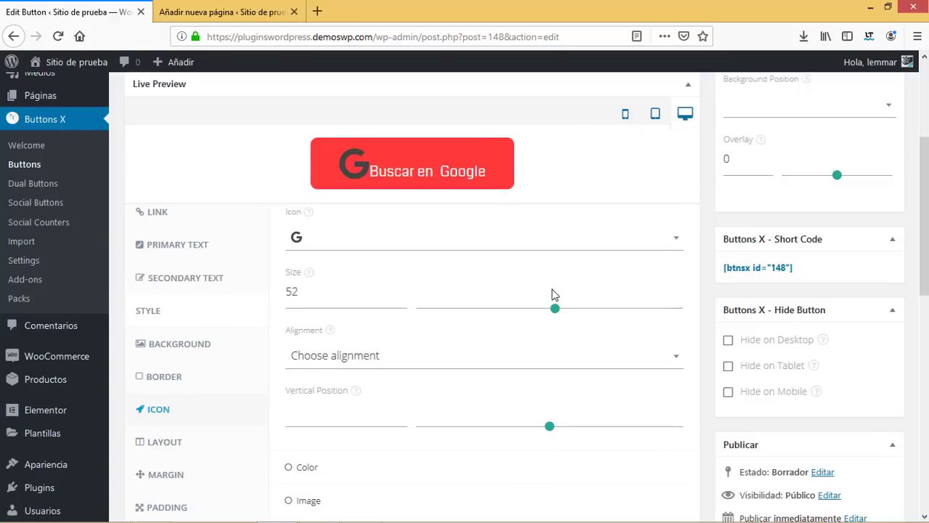
left_click_drag(308, 290, 262, 291)
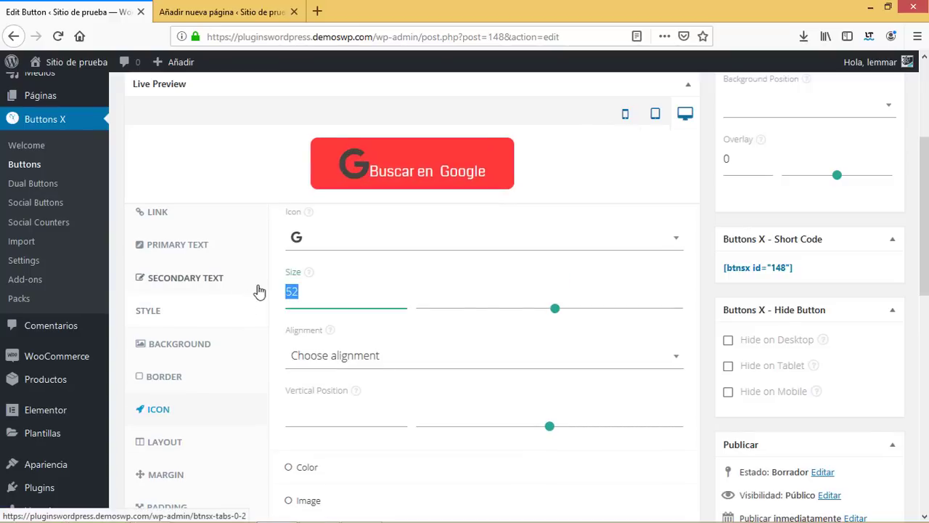
type("20")
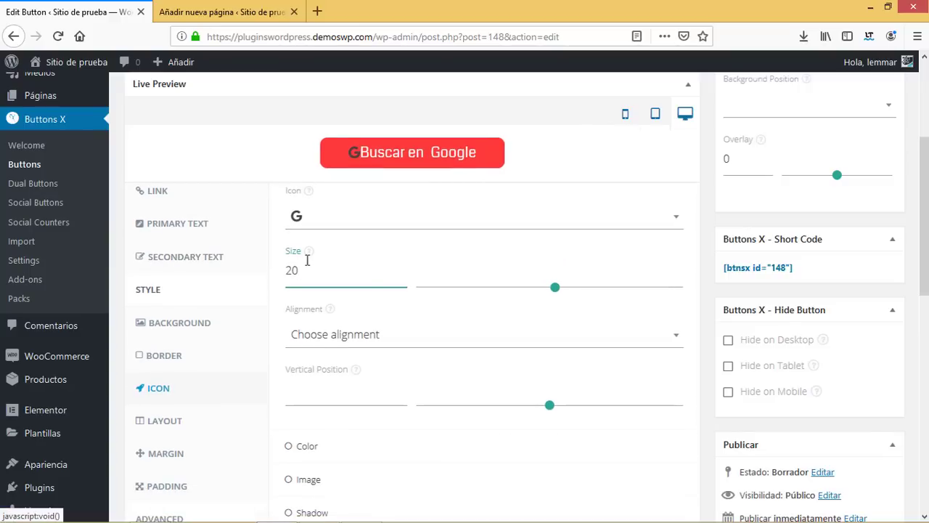
left_click_drag(305, 271, 272, 274)
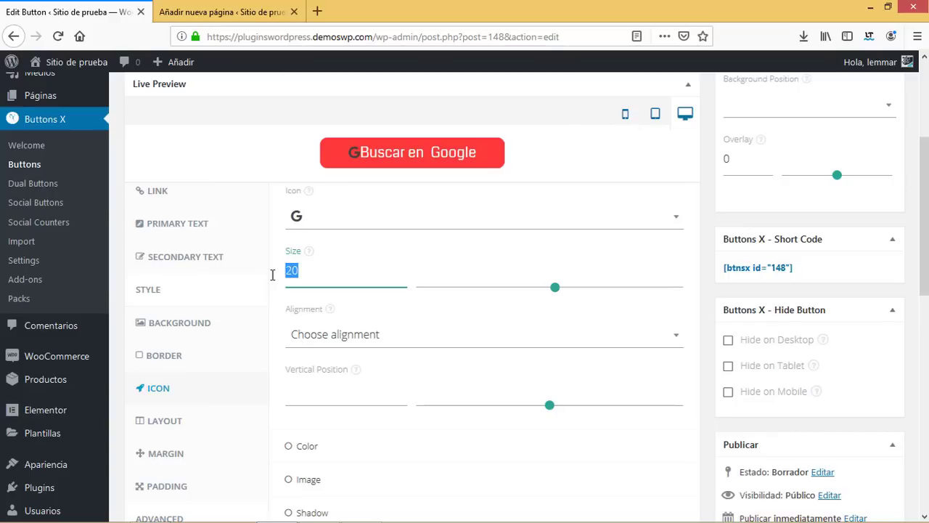
type("22")
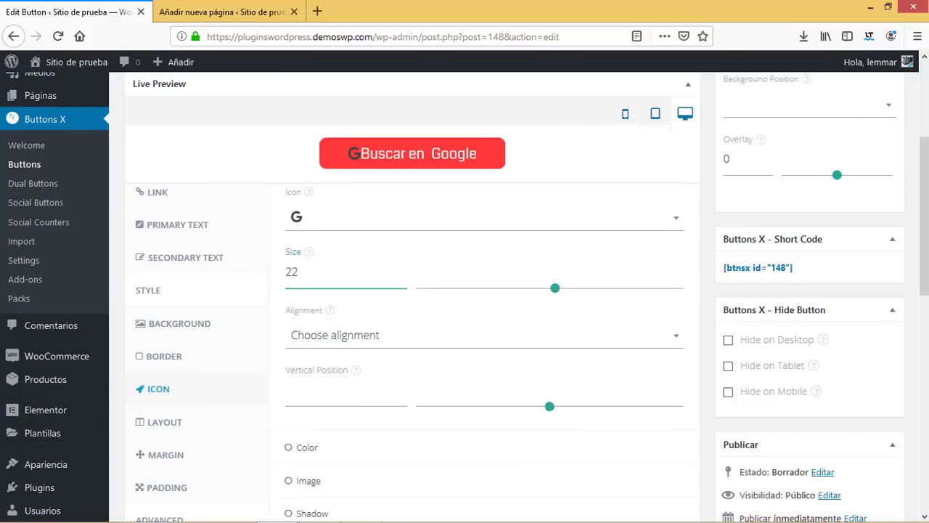
- Align the icon to the Extreme Right of the button
left_click(368, 334)
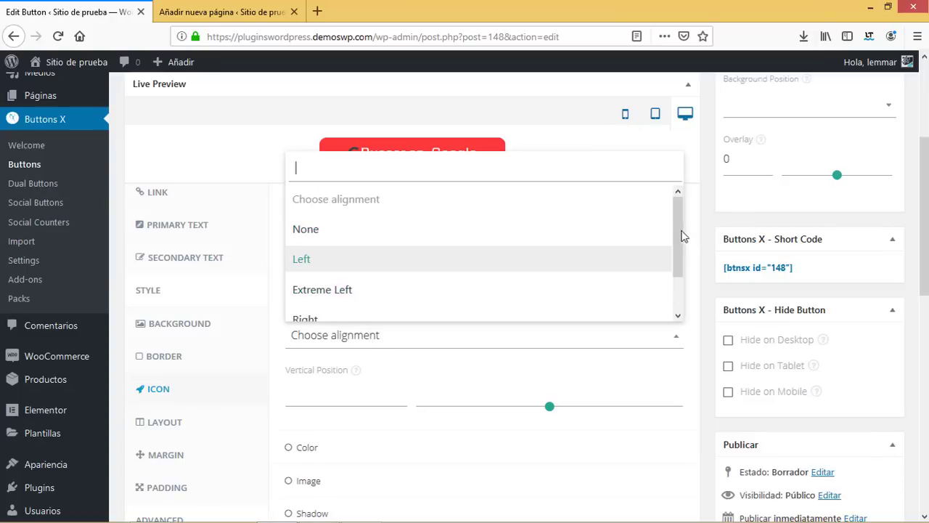
scroll(682, 236, "down", 1)
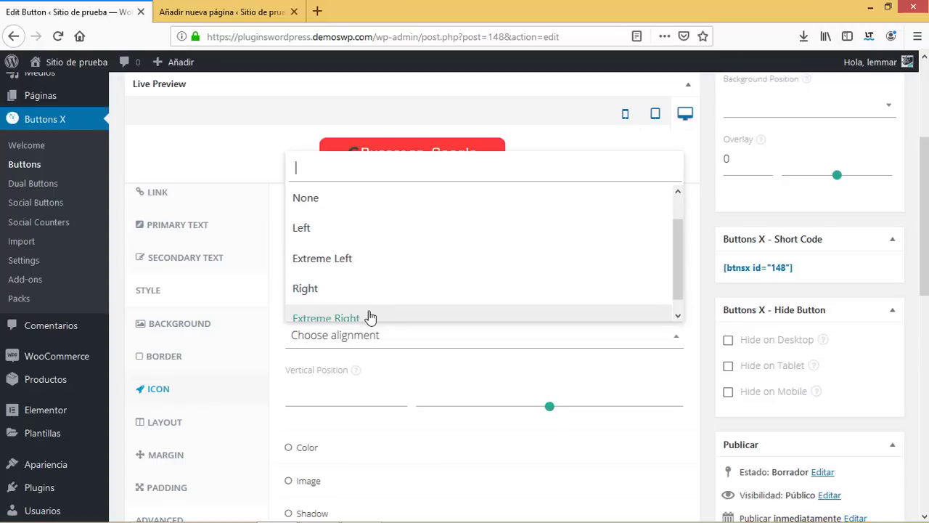
left_click(369, 317)
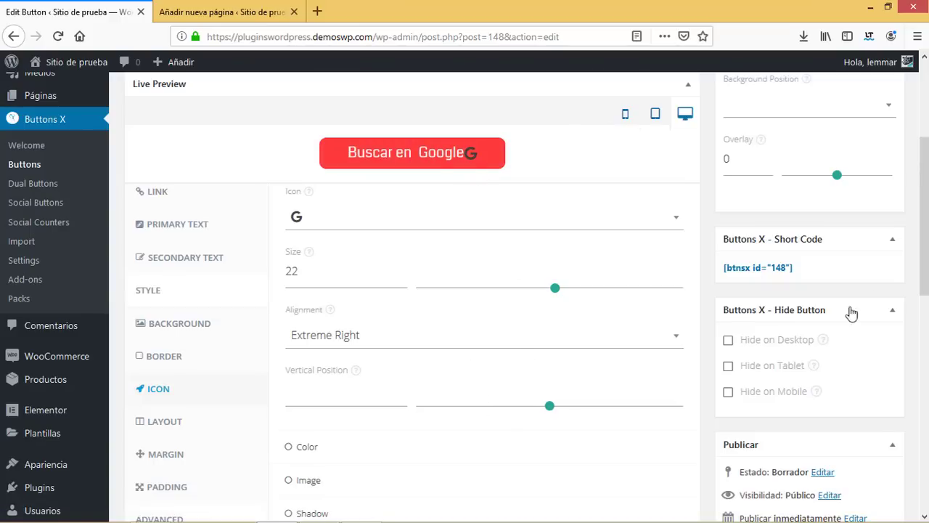
- Set the icon's normal color to white, #ffffff
left_click(331, 446)
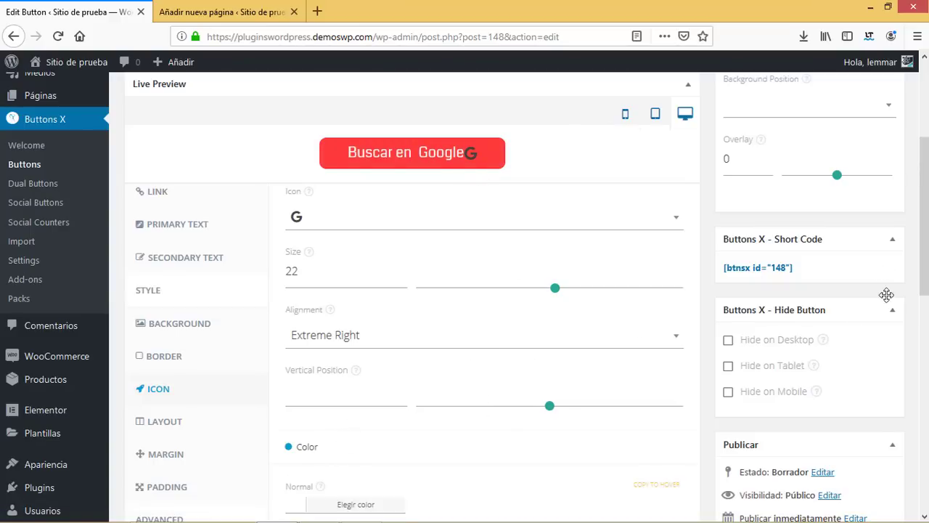
scroll(585, 264, "up", 2)
left_click(339, 238)
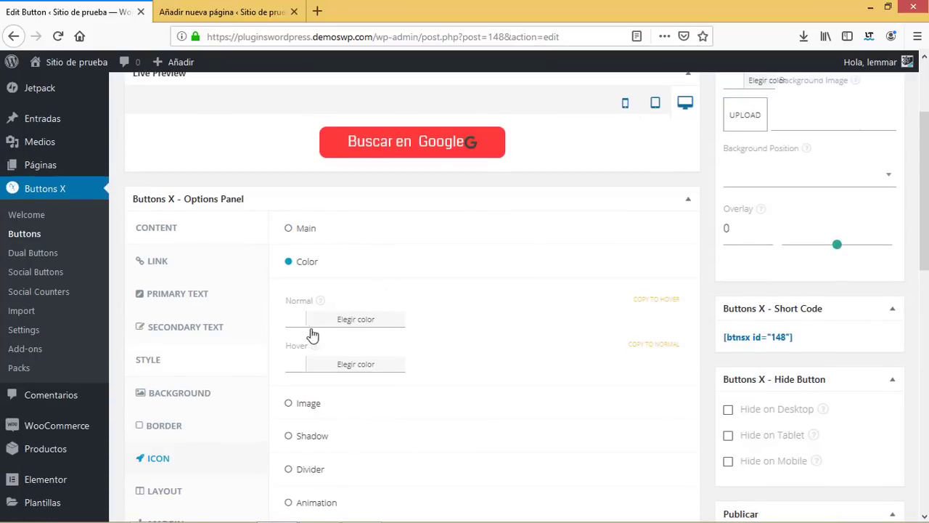
left_click(302, 323)
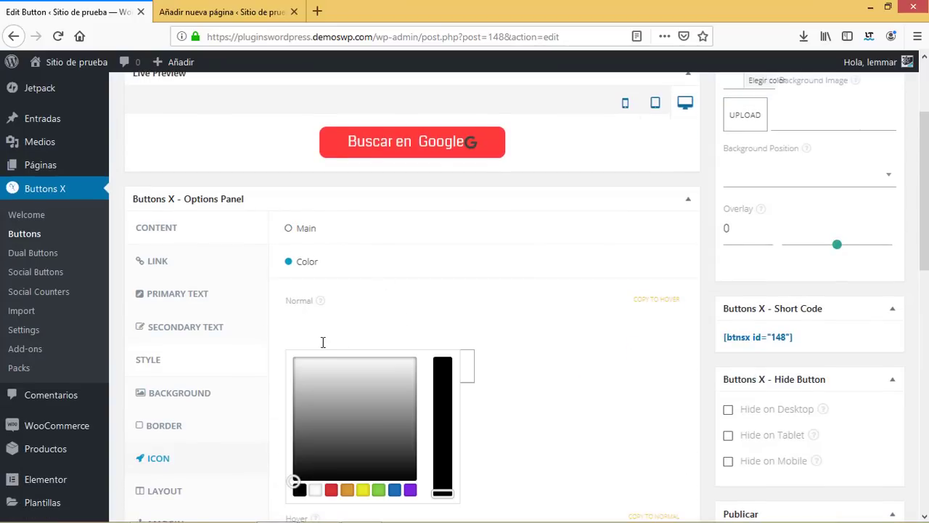
left_click(316, 491)
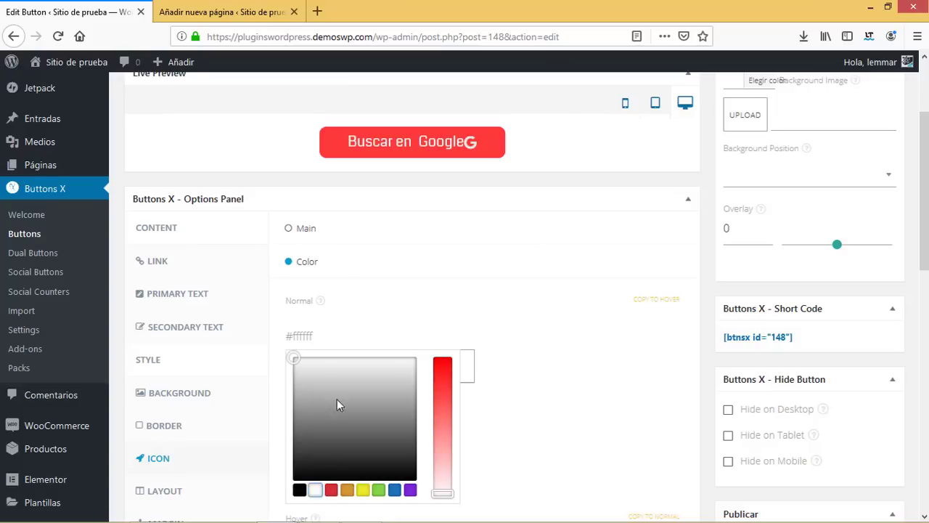
left_click(366, 306)
- Set the icon's hover color to red
left_click(303, 365)
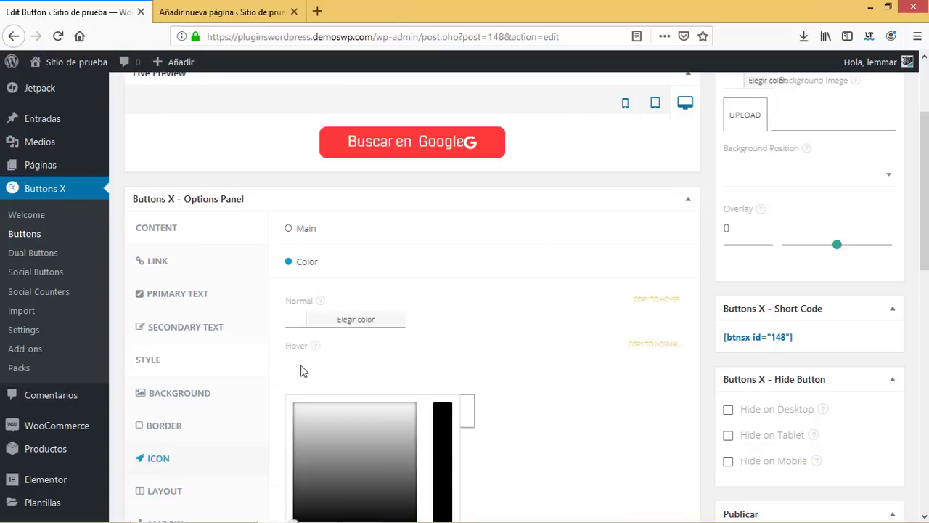
scroll(508, 326, "down", 3)
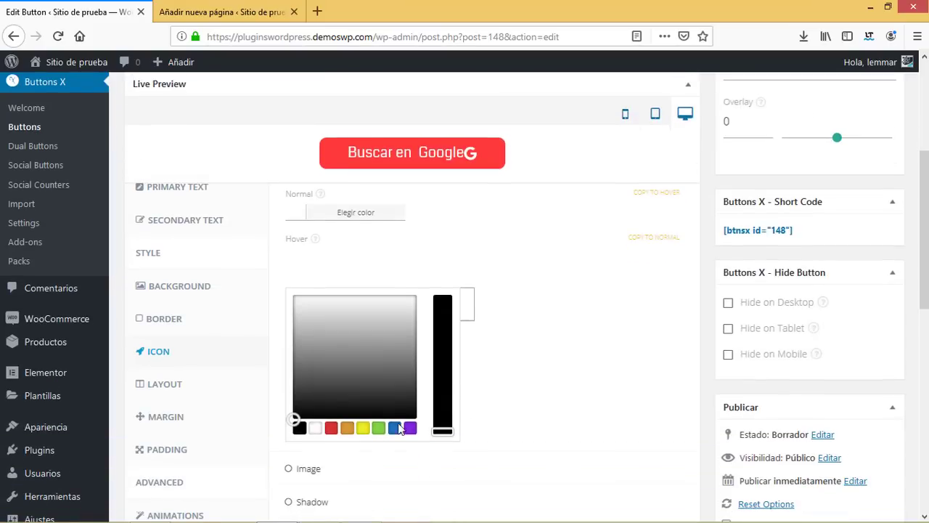
left_click(331, 428)
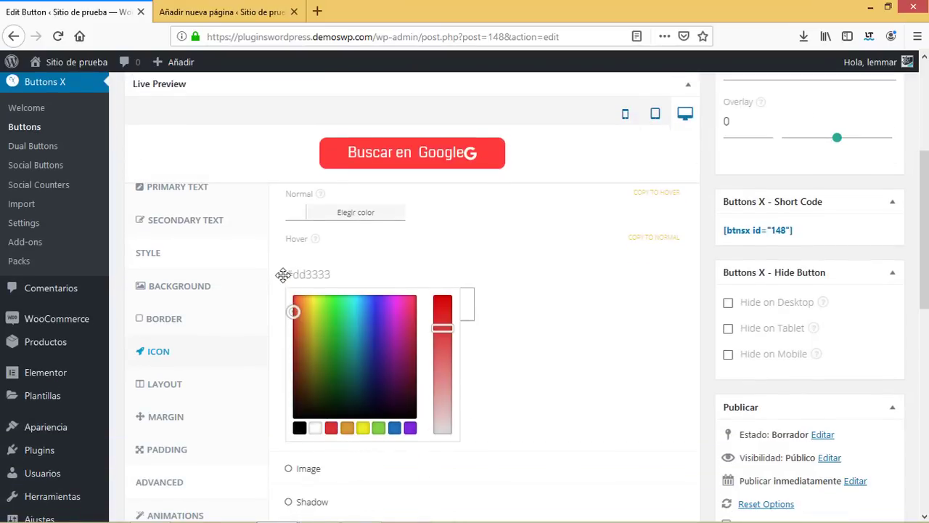
left_click(492, 248)
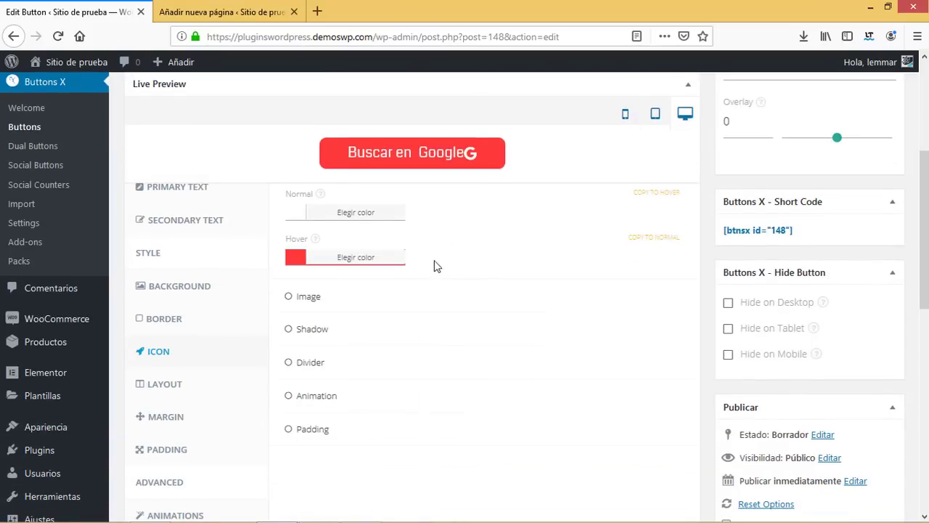
- Examine the icon's image and divider settings and check the icon's hover look in the live preview
scroll(312, 268, "up", 3)
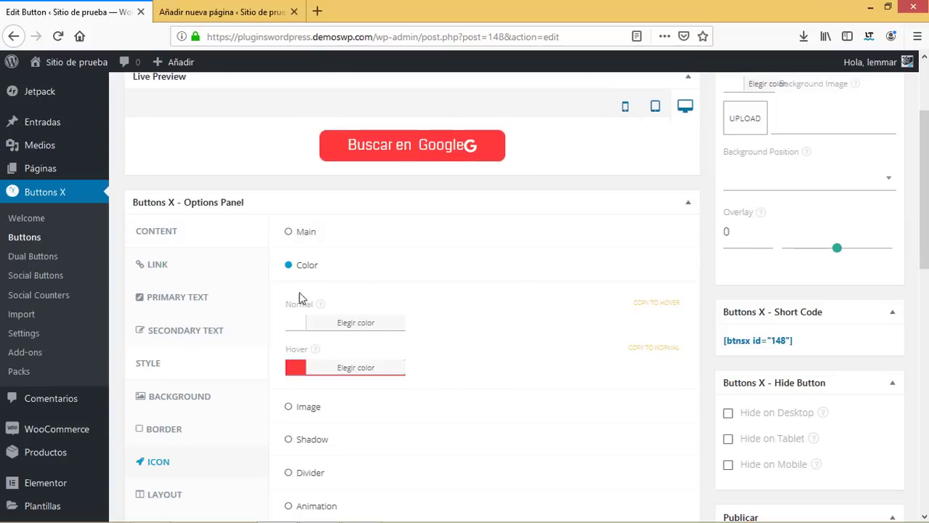
left_click(308, 266)
left_click(309, 299)
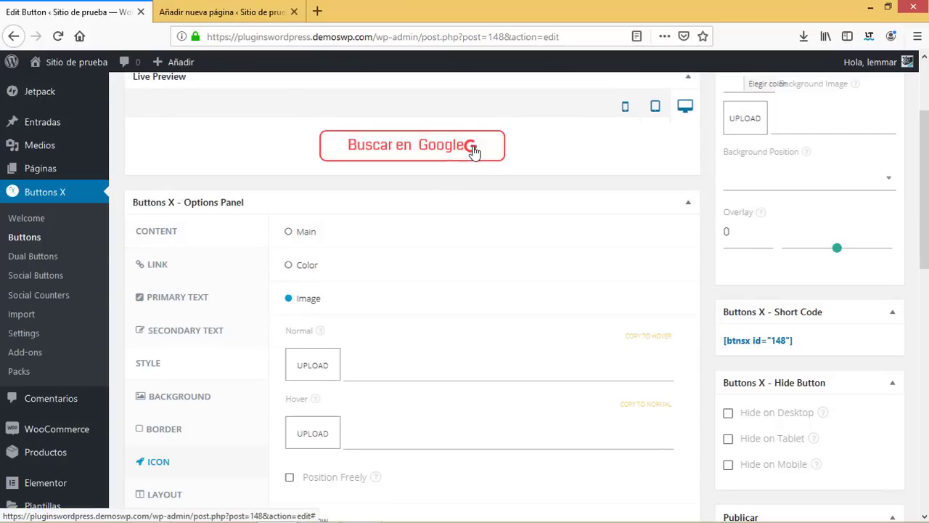
scroll(697, 240, "down", 3)
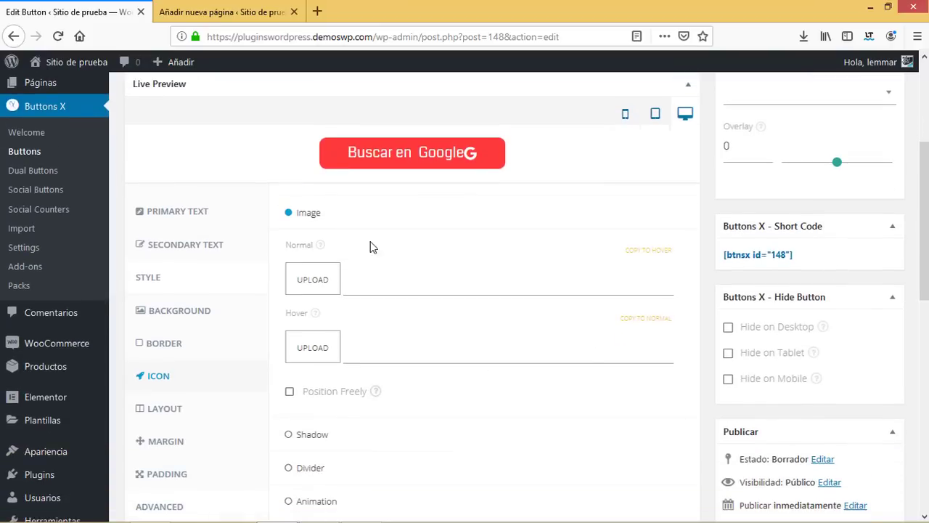
left_click(307, 214)
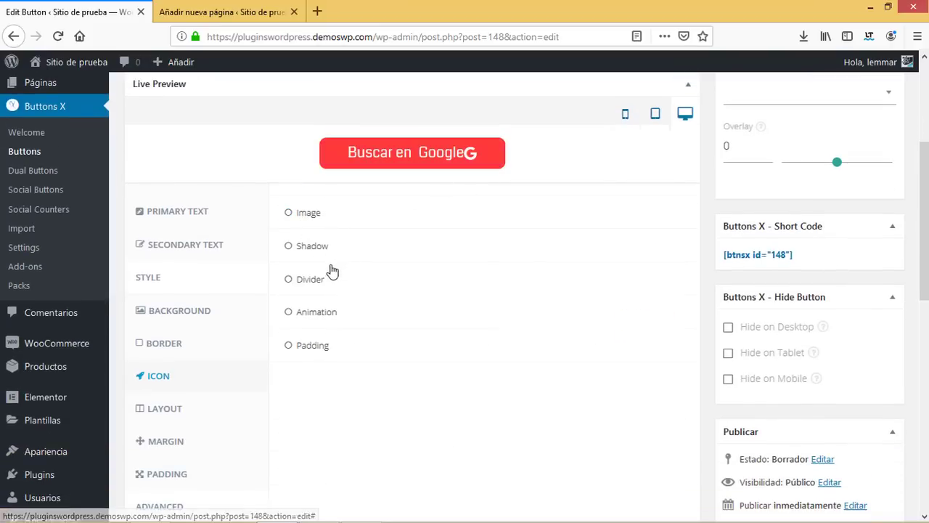
left_click(310, 280)
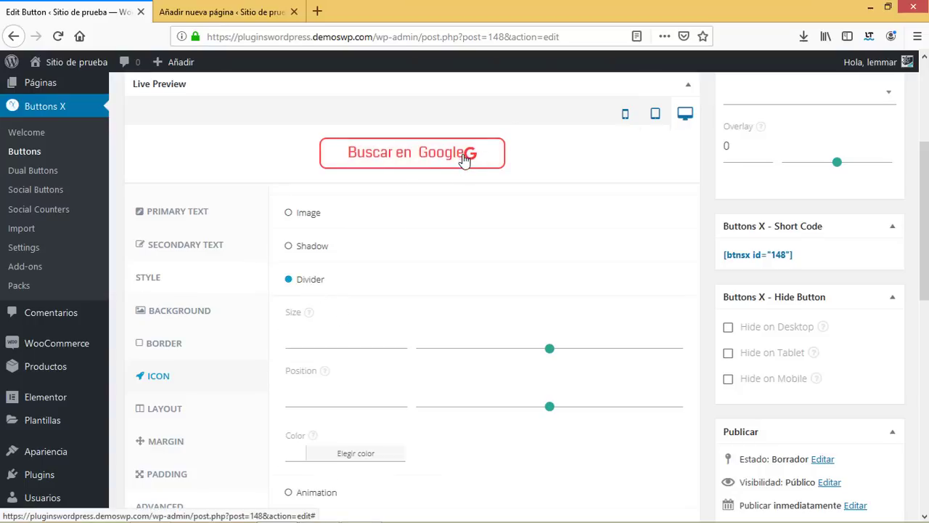
left_click(312, 281)
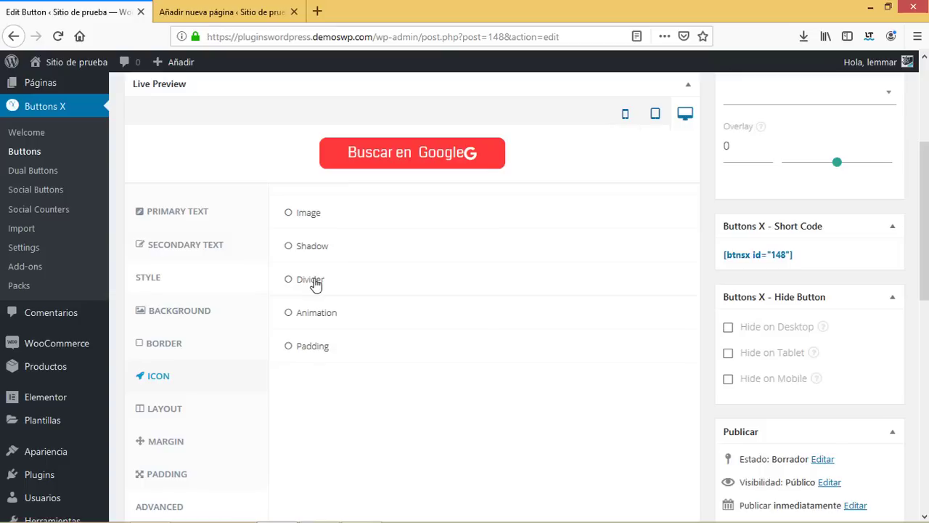
- Give the icon an On Click animation of the Bounce type
left_click(322, 314)
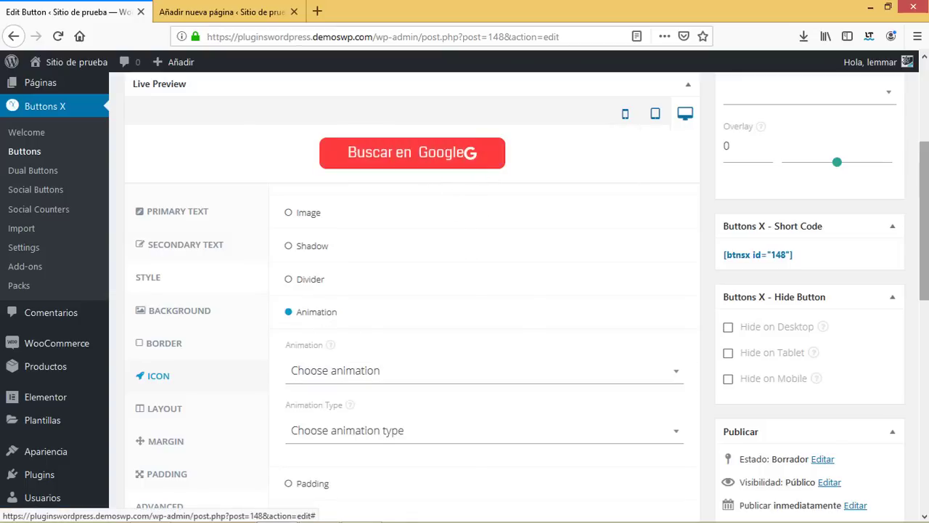
scroll(465, 297, "down", 2)
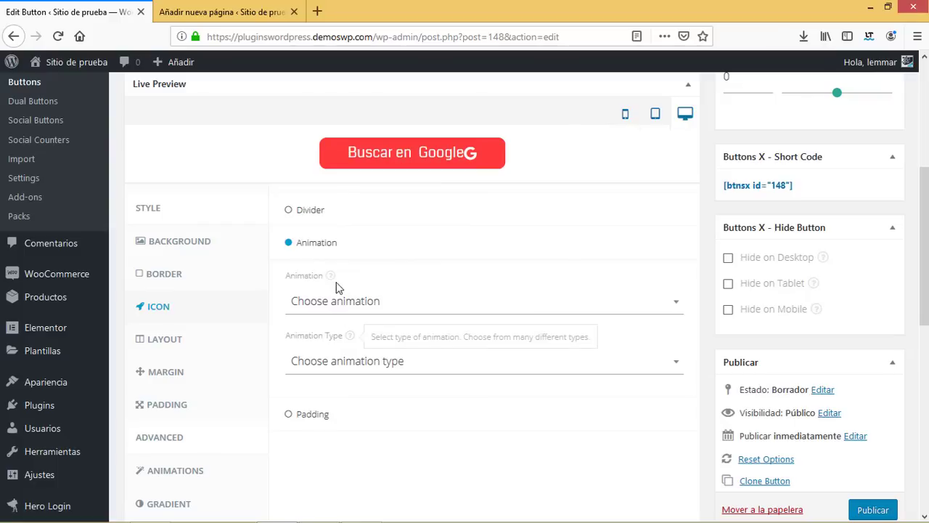
left_click(333, 305)
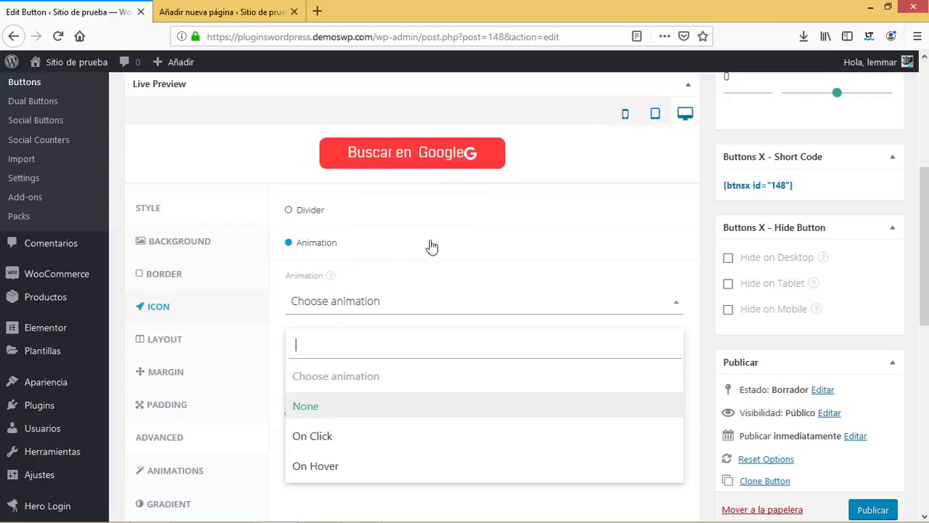
left_click(321, 438)
left_click(347, 366)
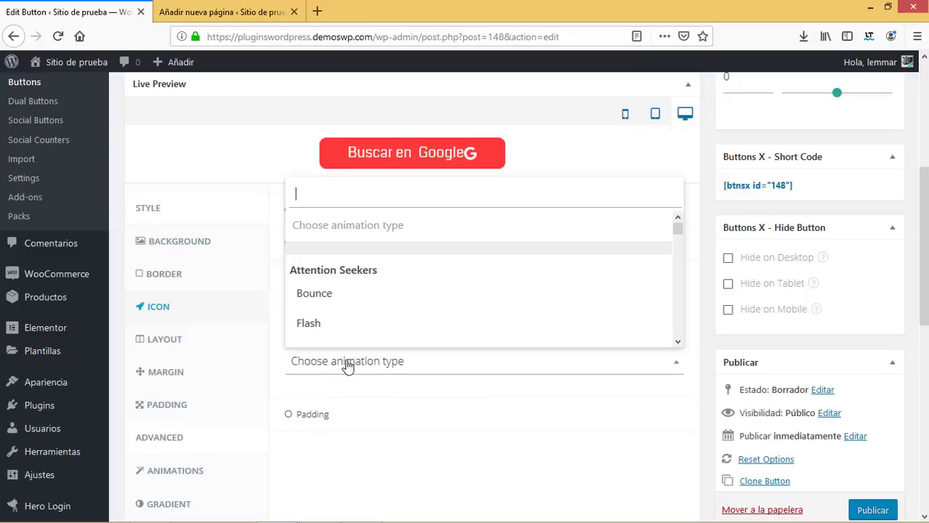
left_click(374, 303)
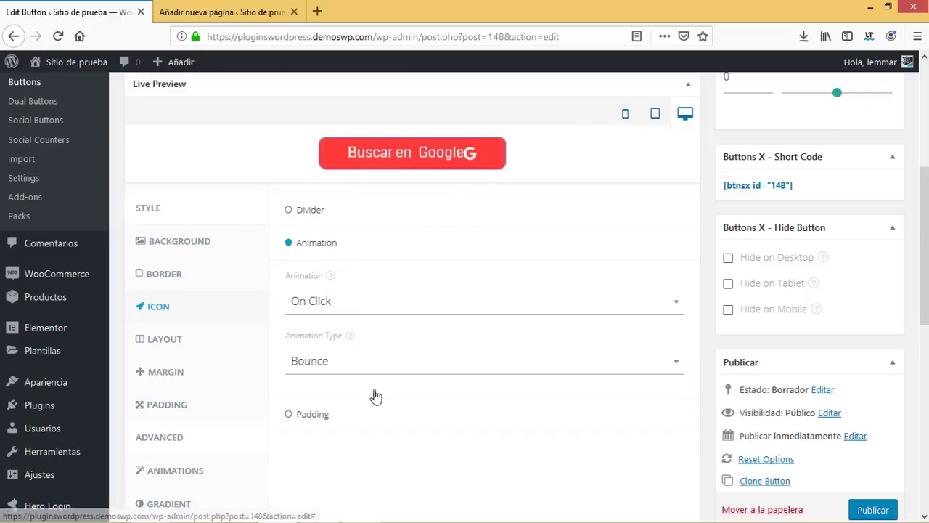
- Set the icon's left padding to 10 and collapse the icon's Animation and Padding settings
left_click(324, 417)
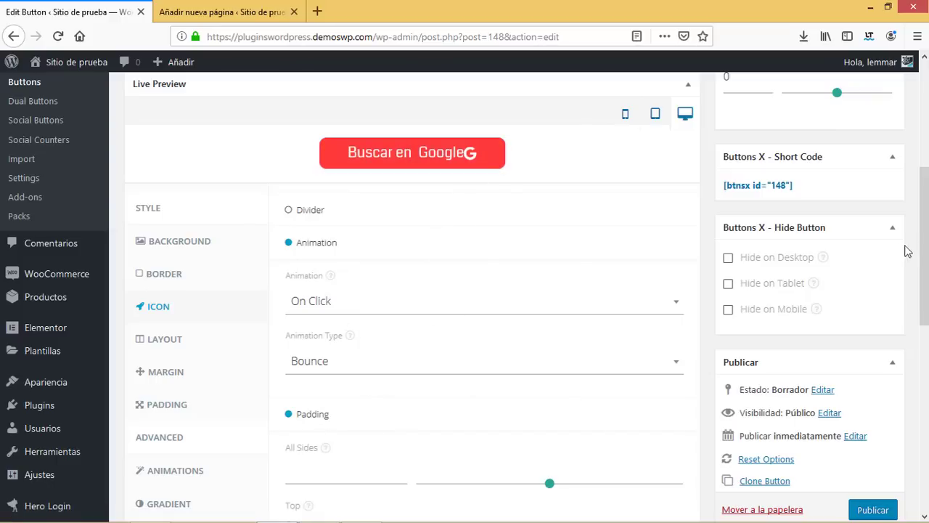
left_click_drag(924, 250, 924, 315)
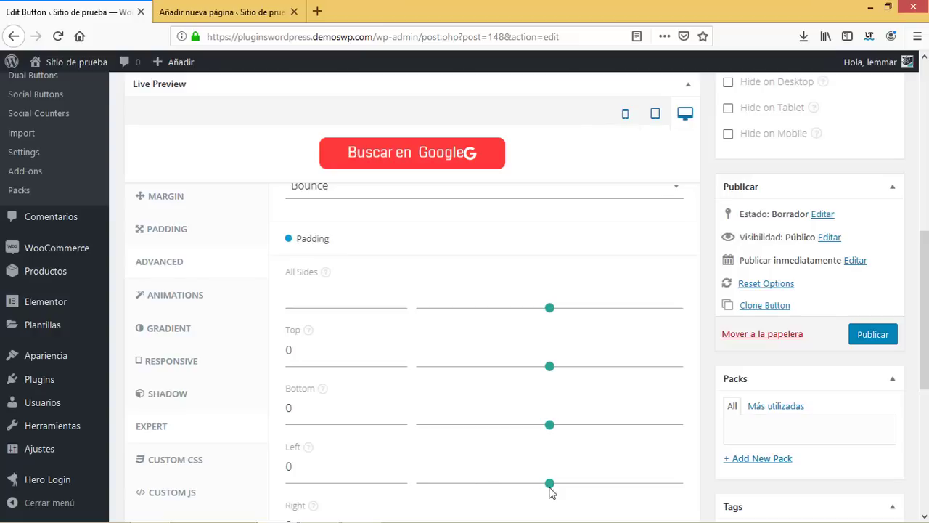
left_click_drag(551, 492, 553, 490)
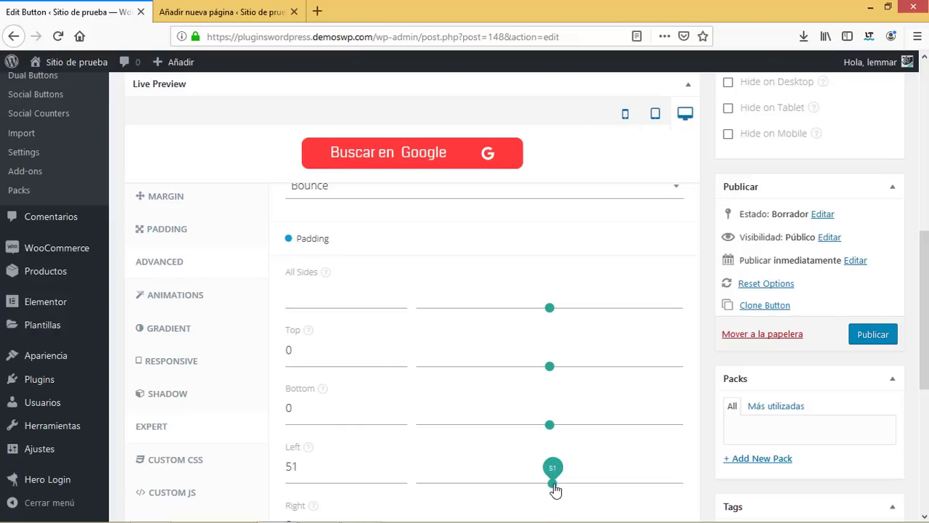
double_click(287, 467)
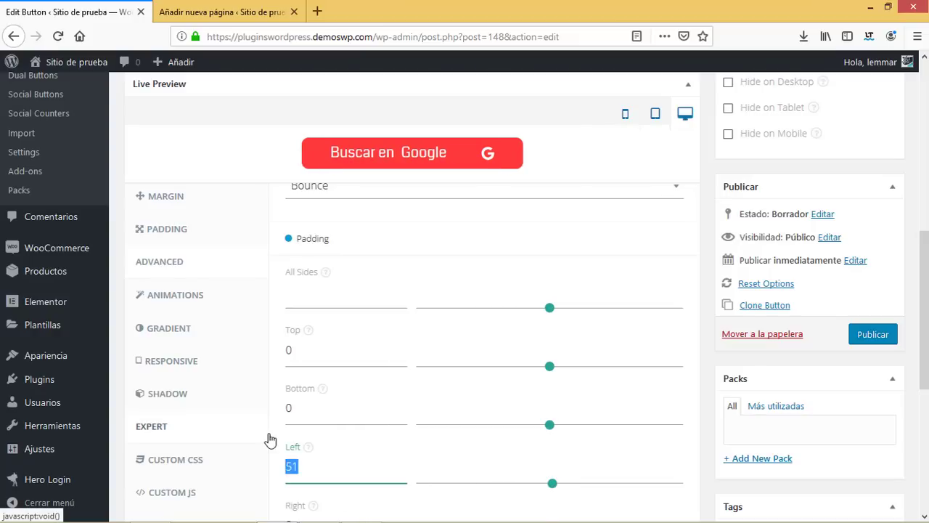
type("15")
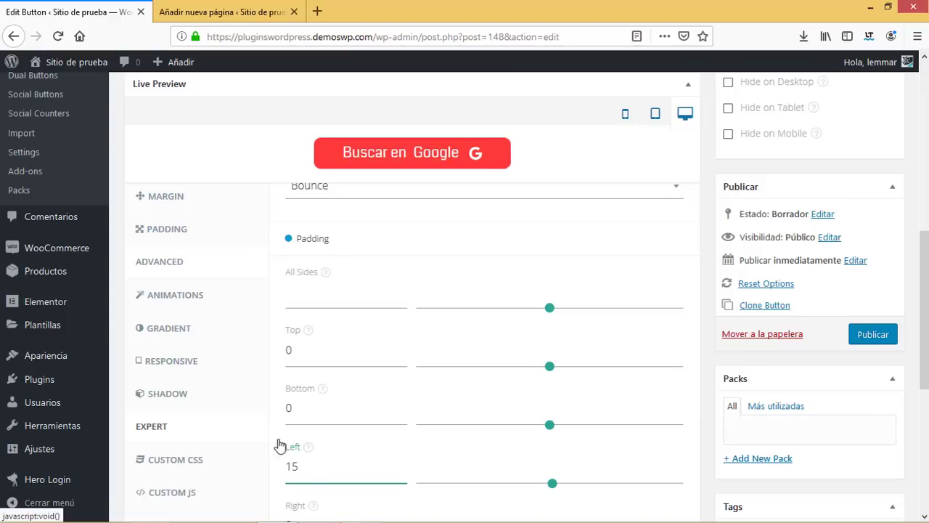
double_click(276, 466)
type("10")
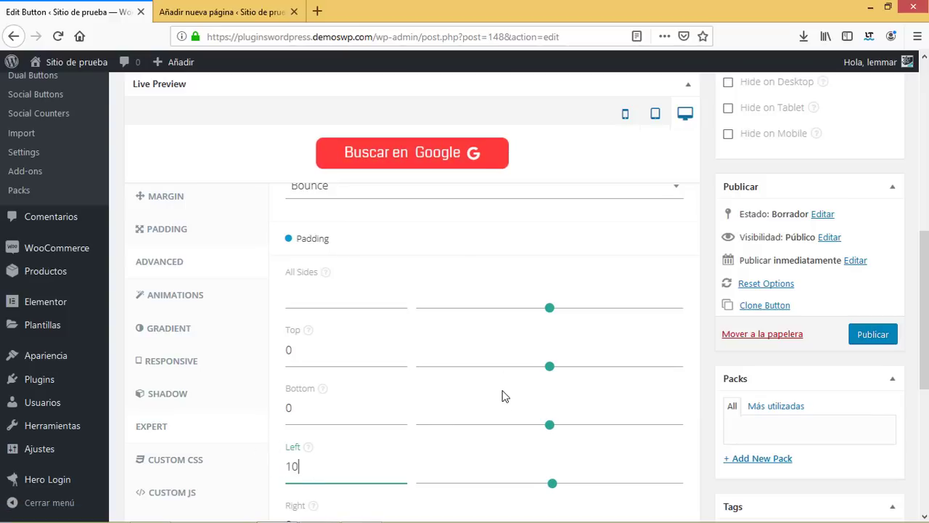
scroll(527, 339, "down", 3)
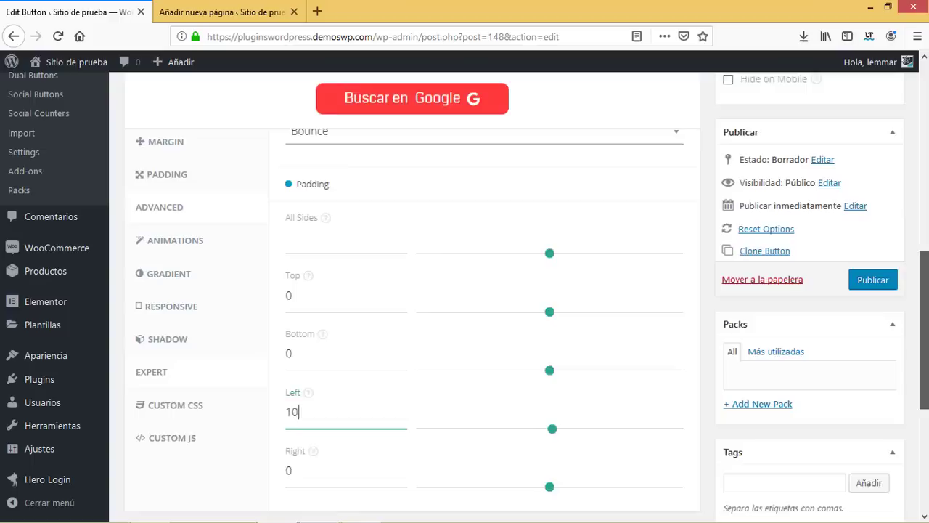
scroll(464, 290, "up", 4)
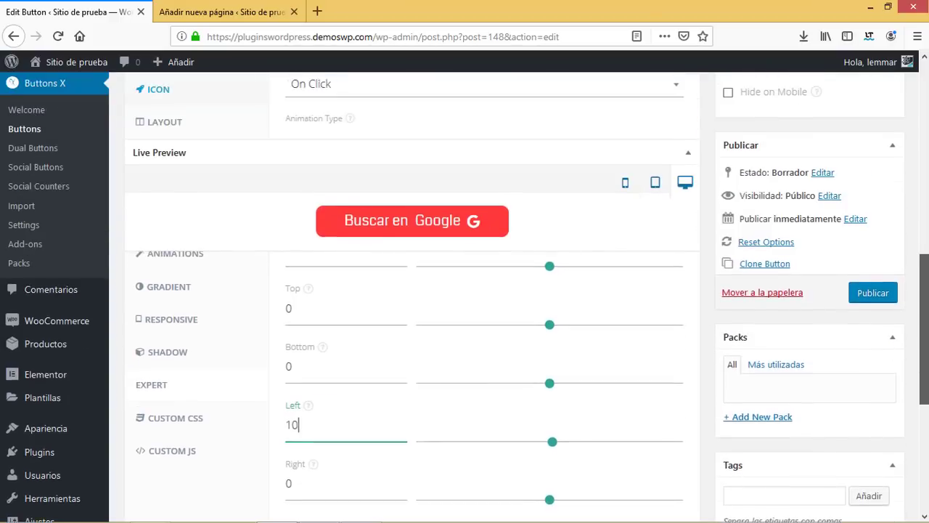
scroll(886, 243, "up", 2)
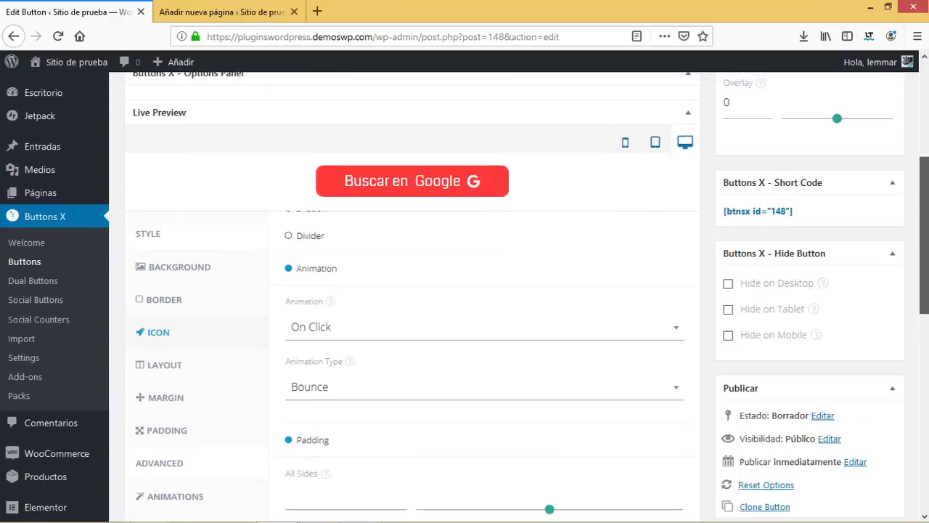
left_click(326, 318)
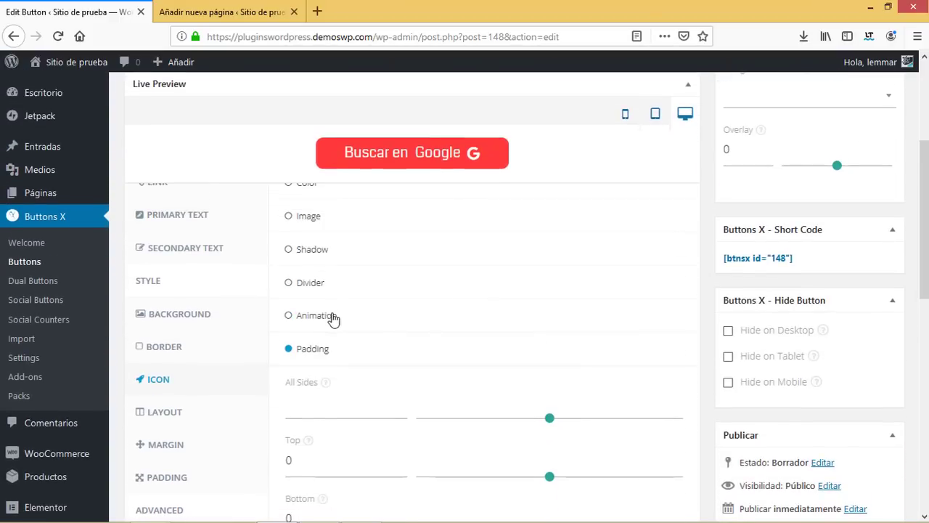
left_click(324, 350)
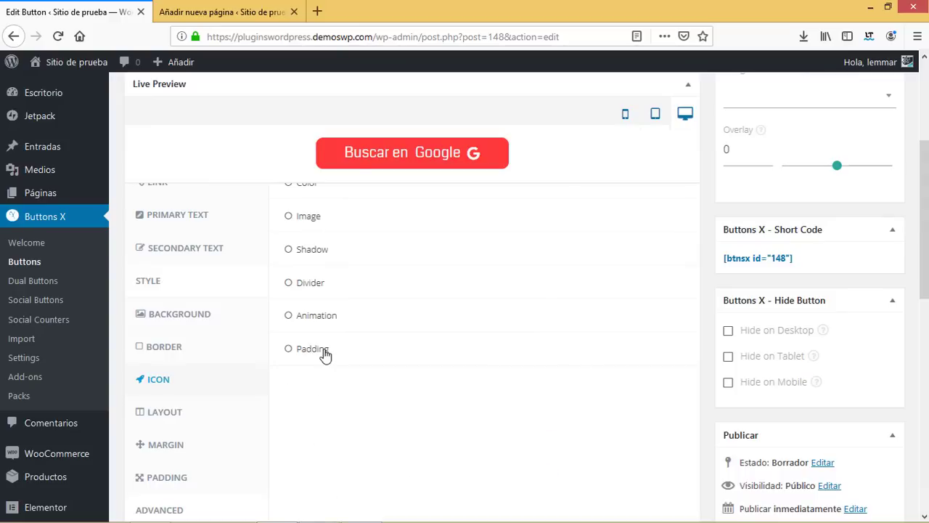
- Search the icon list for "goo" and change the button's icon to the square Google Plus brand icon
scroll(811, 218, "up", 1)
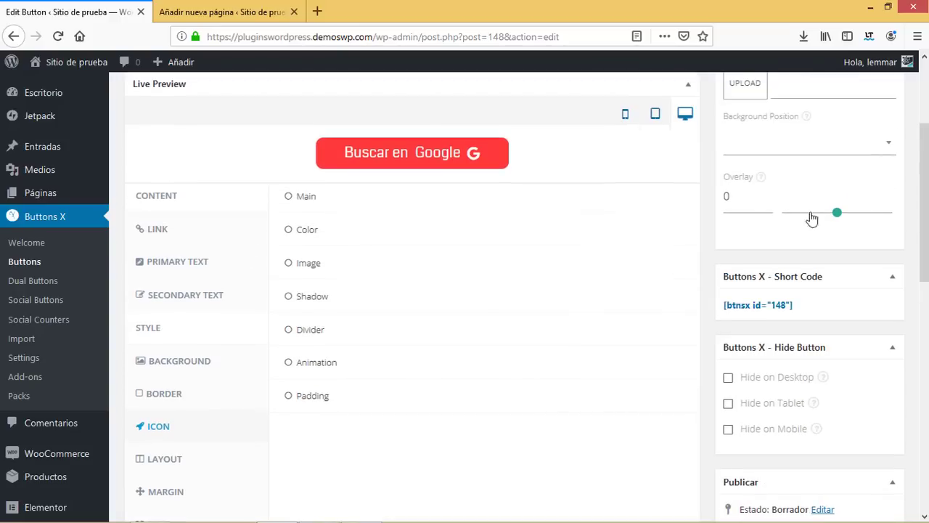
scroll(334, 260, "up", 1)
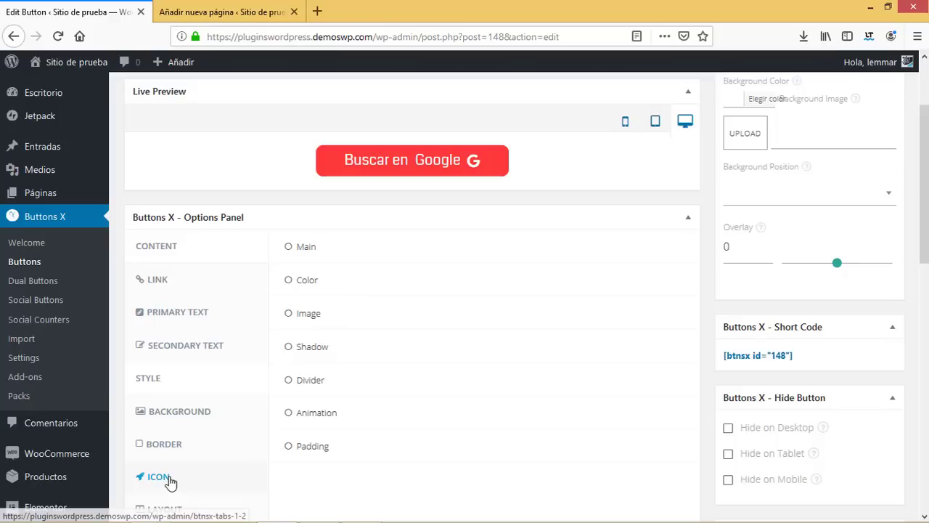
left_click(306, 247)
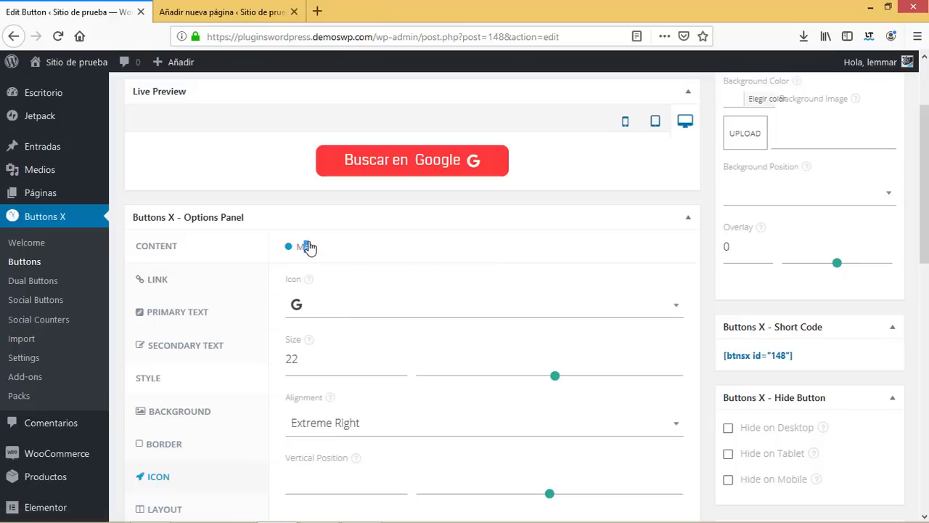
left_click(317, 311)
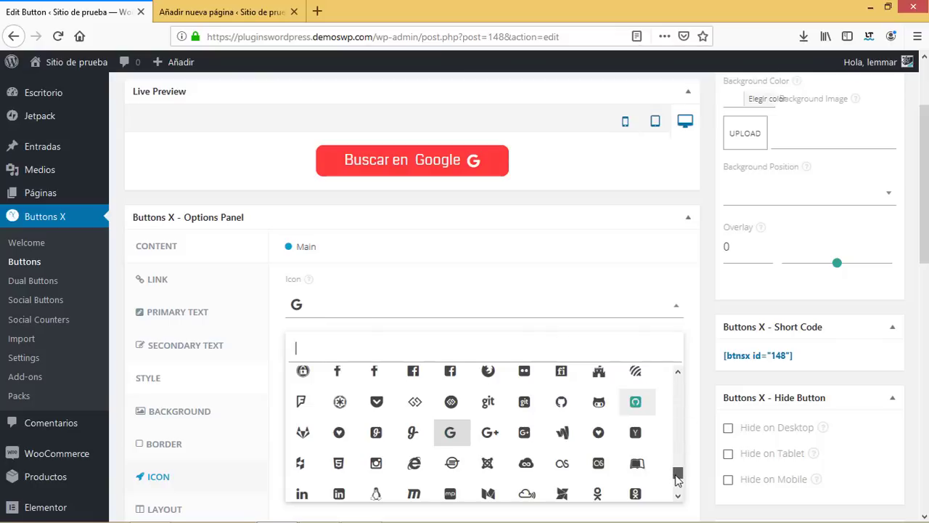
scroll(677, 479, "up", 1)
left_click_drag(677, 478, 679, 480)
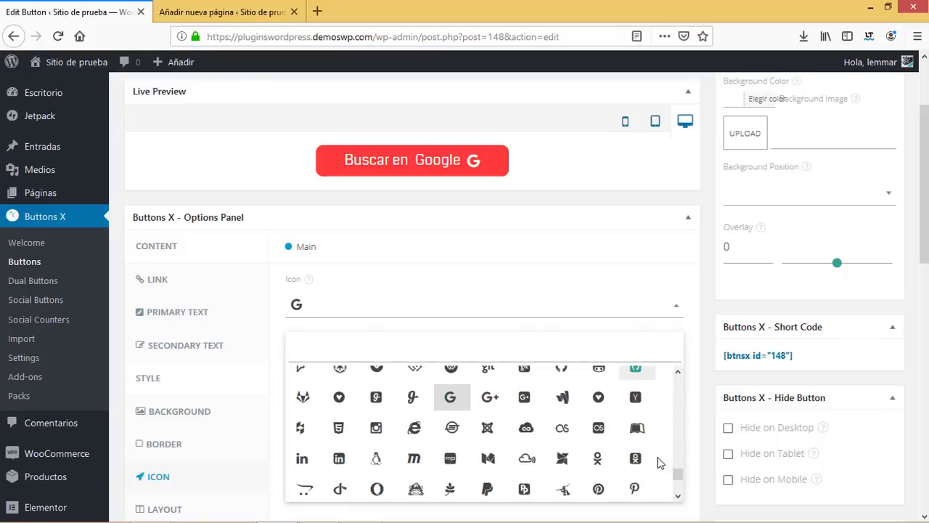
type("goo")
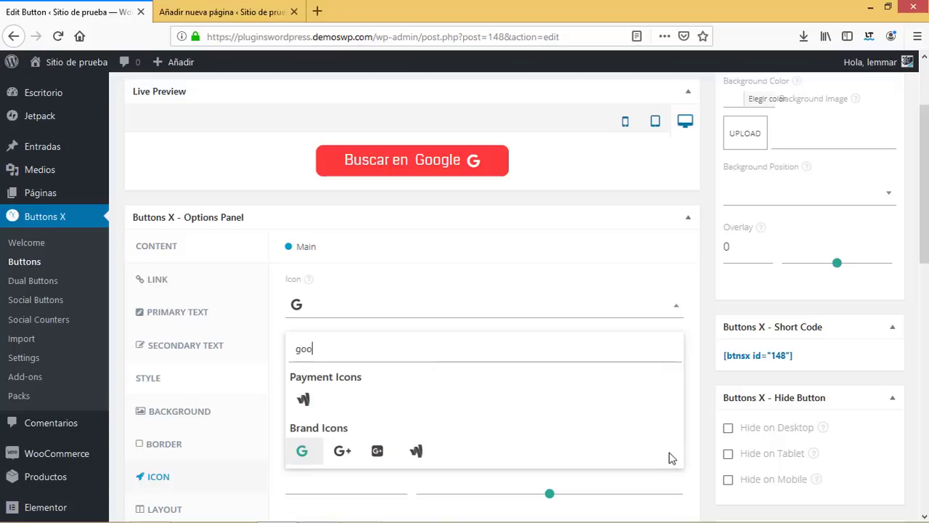
left_click(377, 453)
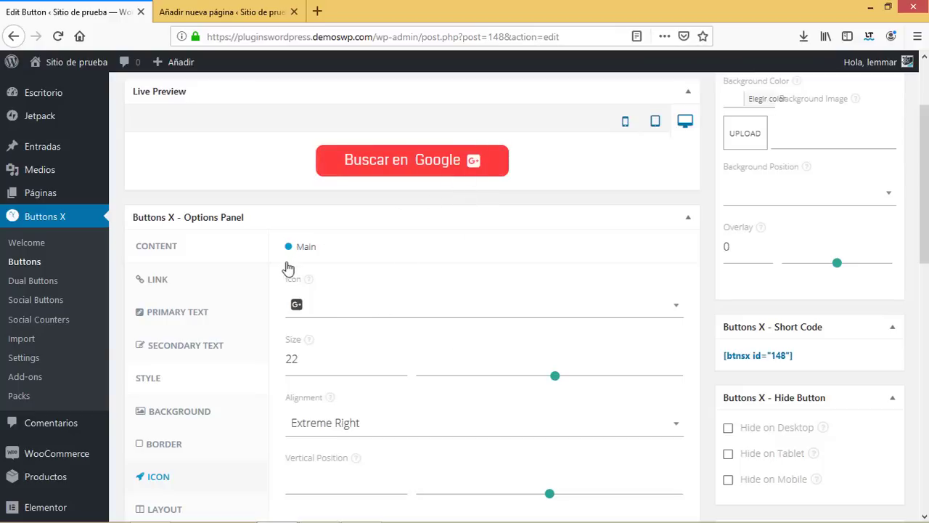
- Set the button's size to Large in the layout settings
left_click_drag(925, 190, 927, 247)
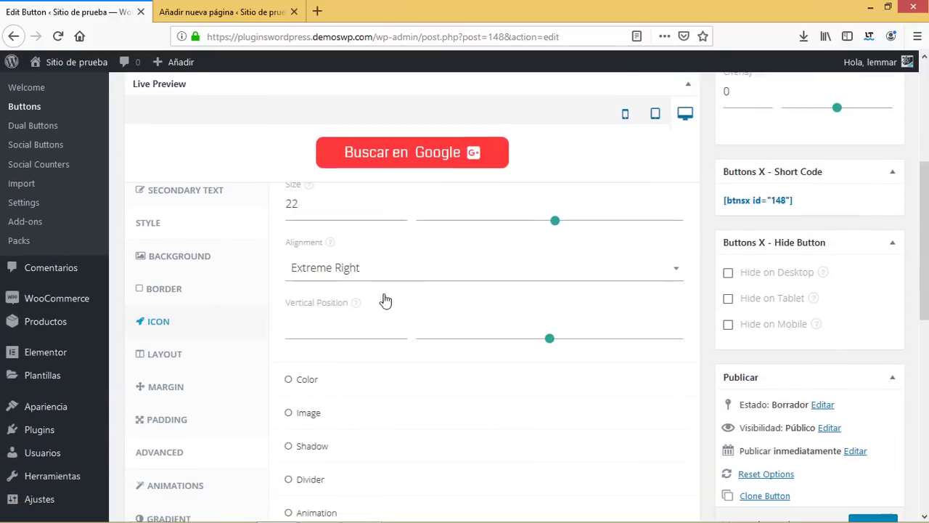
left_click(167, 355)
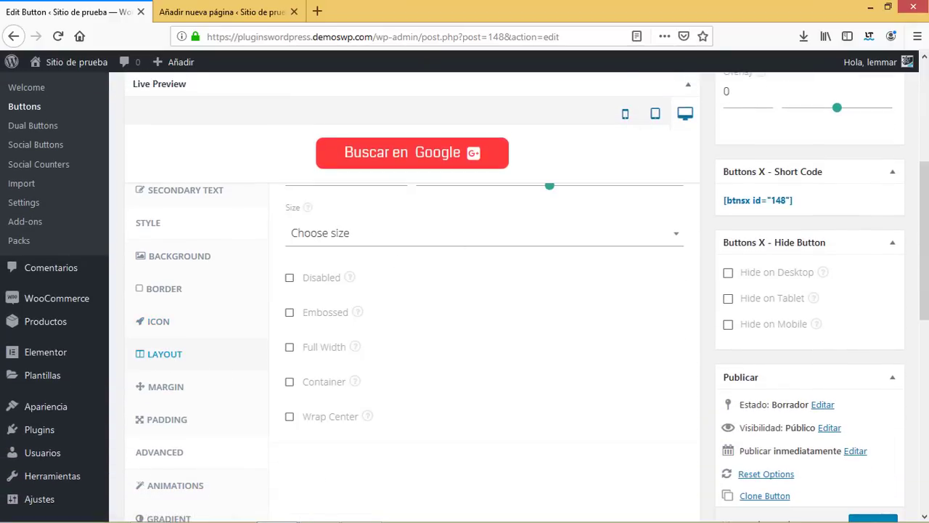
scroll(132, 118, "up", 2)
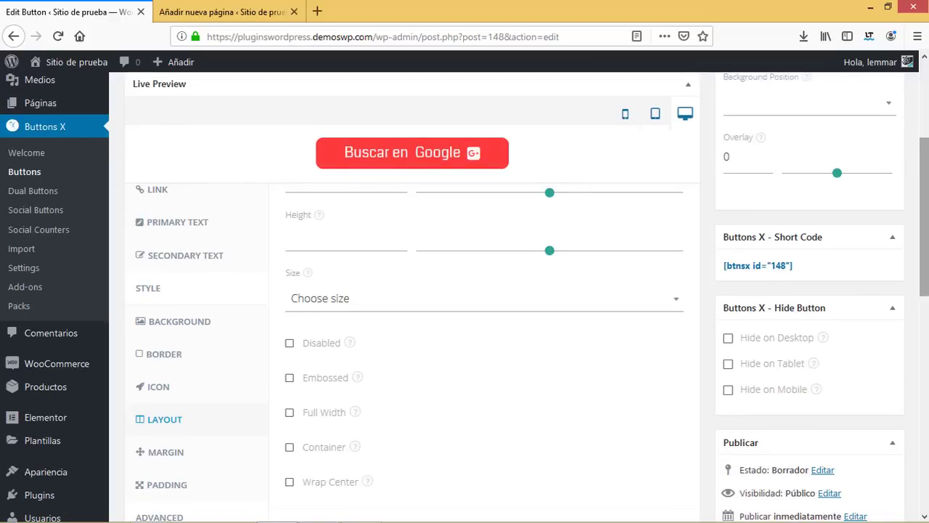
left_click_drag(923, 267, 927, 209)
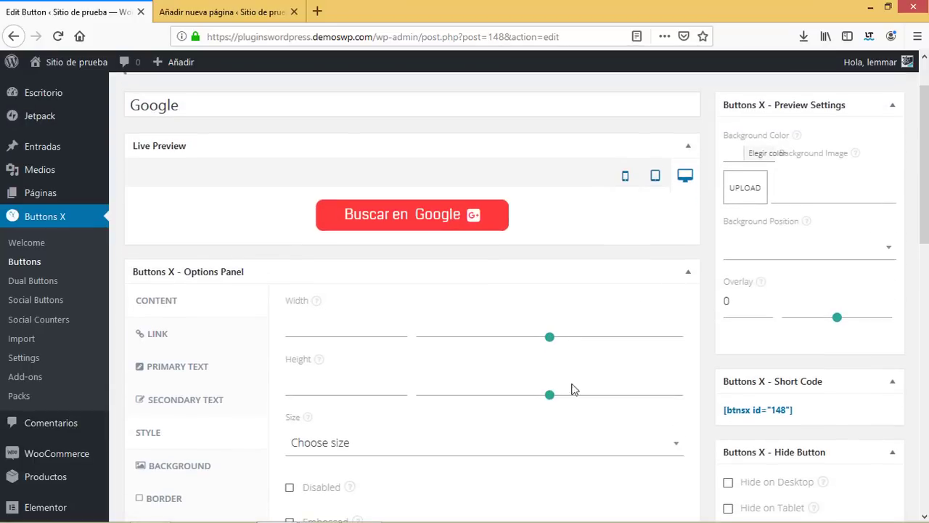
scroll(646, 300, "down", 3)
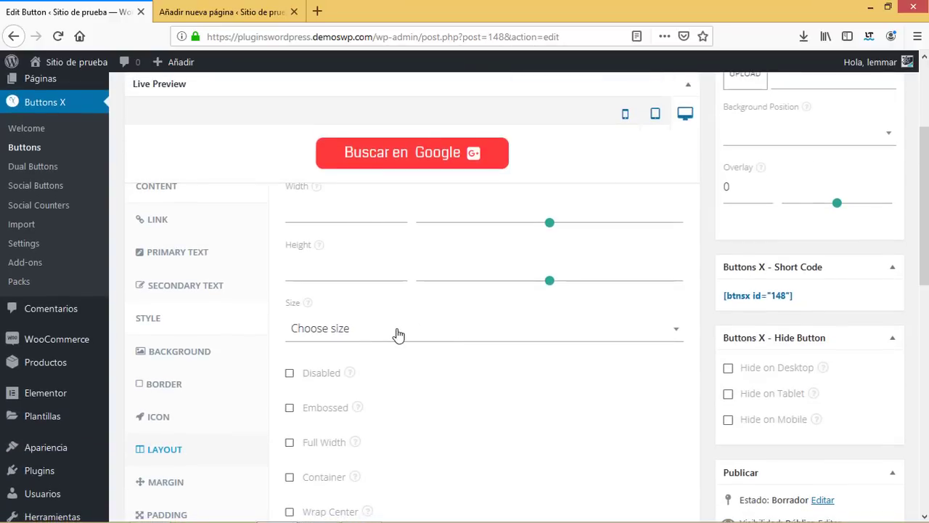
left_click(397, 330)
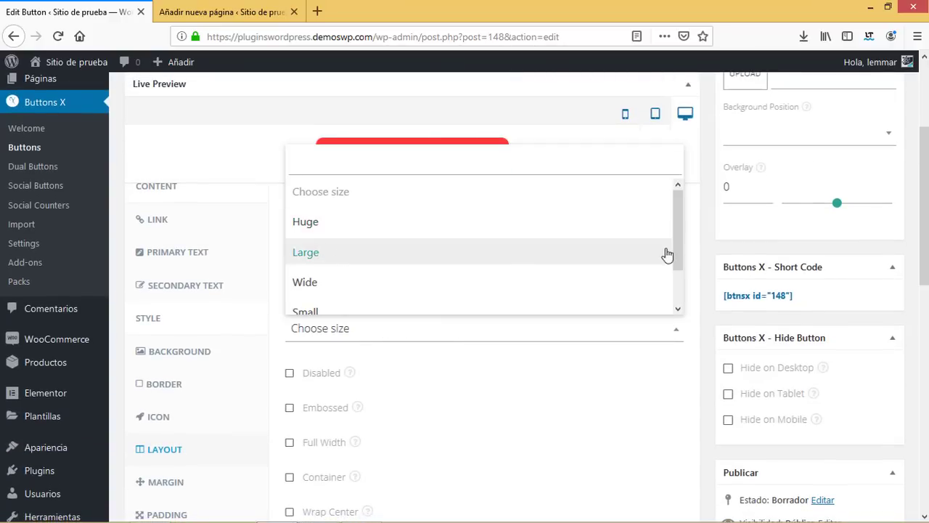
mouse_move(677, 236)
left_mouse_down()
mouse_move(676, 282)
mouse_move(674, 232)
left_mouse_up()
left_click(297, 254)
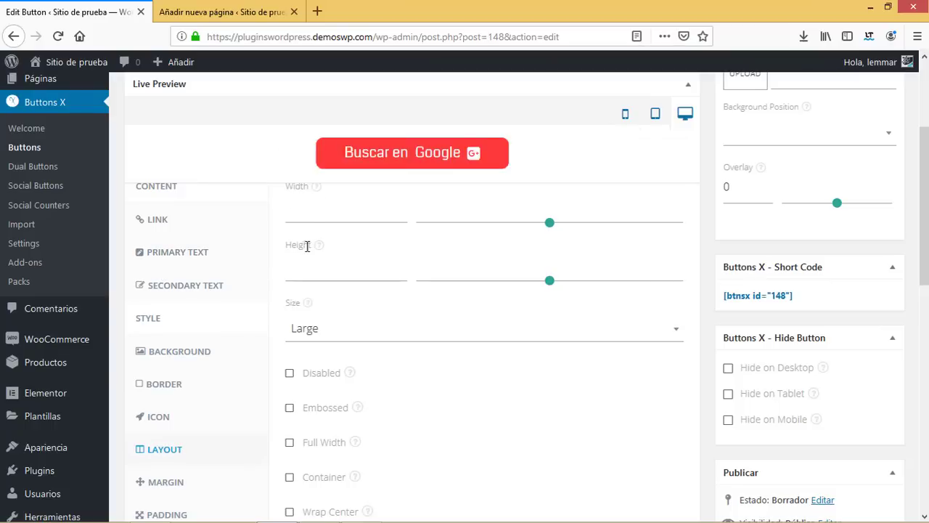
- Change the button's layout size to Huge, reviewing the other available sizes
left_click(334, 322)
left_click(315, 239)
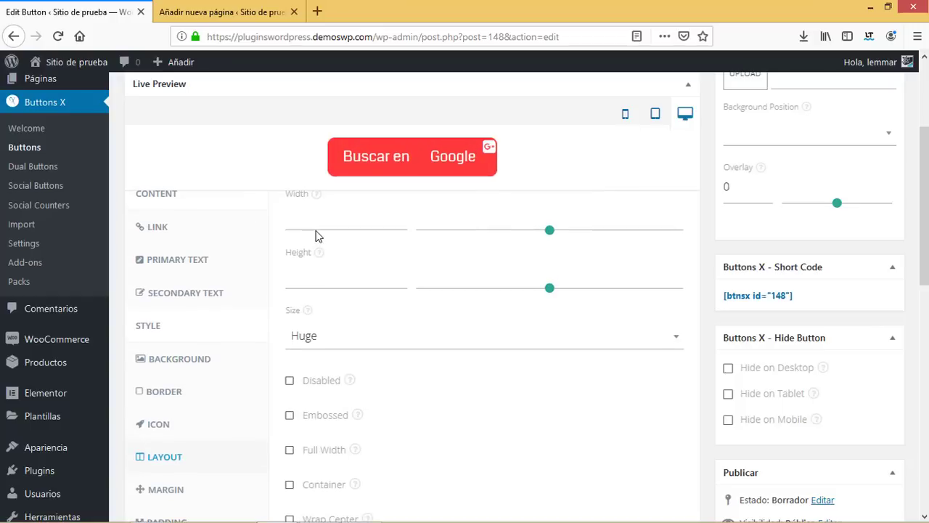
left_click(326, 337)
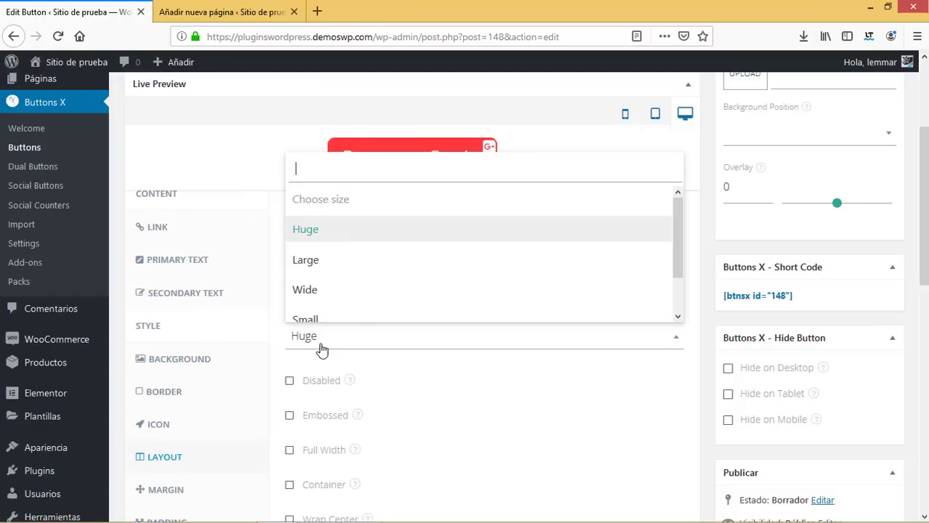
left_click_drag(674, 237, 675, 312)
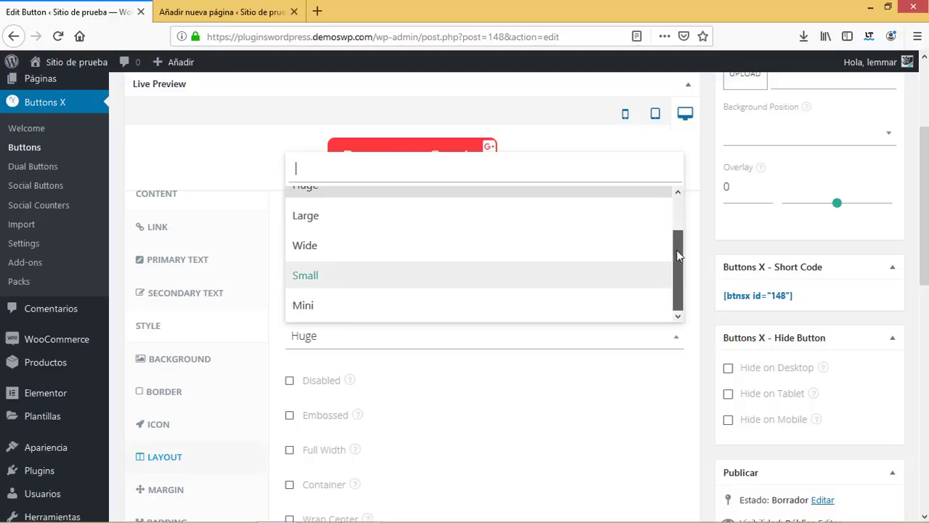
left_click_drag(677, 250, 552, 212)
left_click(335, 227)
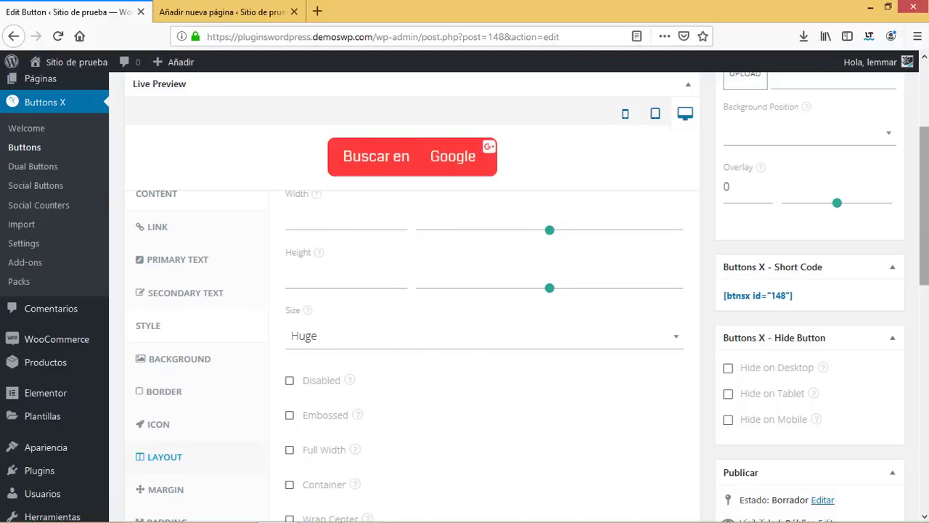
- Try the Full Width layout option on the button and turn it off again
left_click_drag(925, 224, 926, 254)
scroll(925, 254, "up", 2)
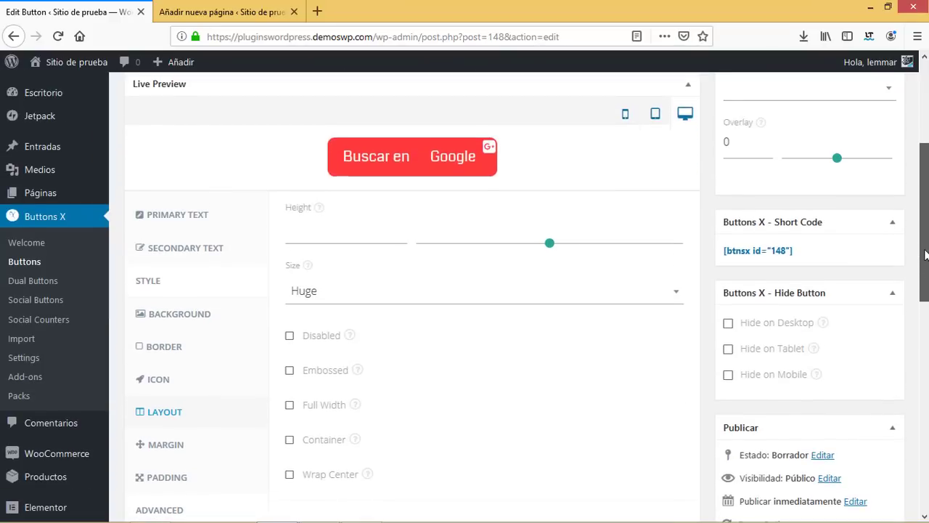
scroll(926, 255, "down", 2)
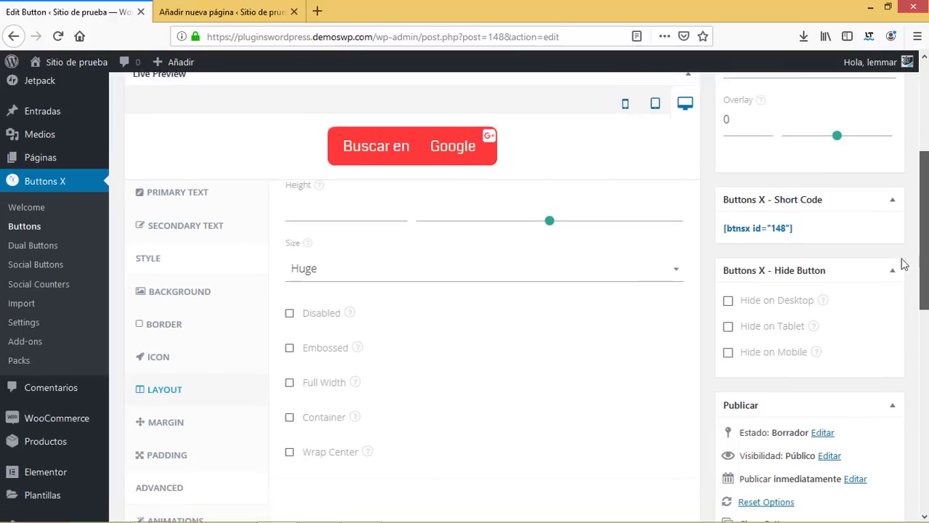
left_click(290, 386)
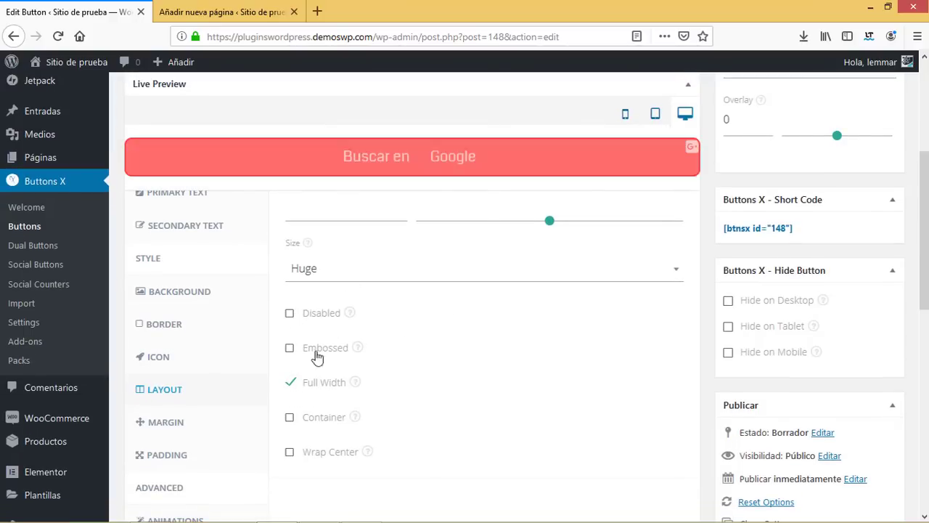
left_click(292, 386)
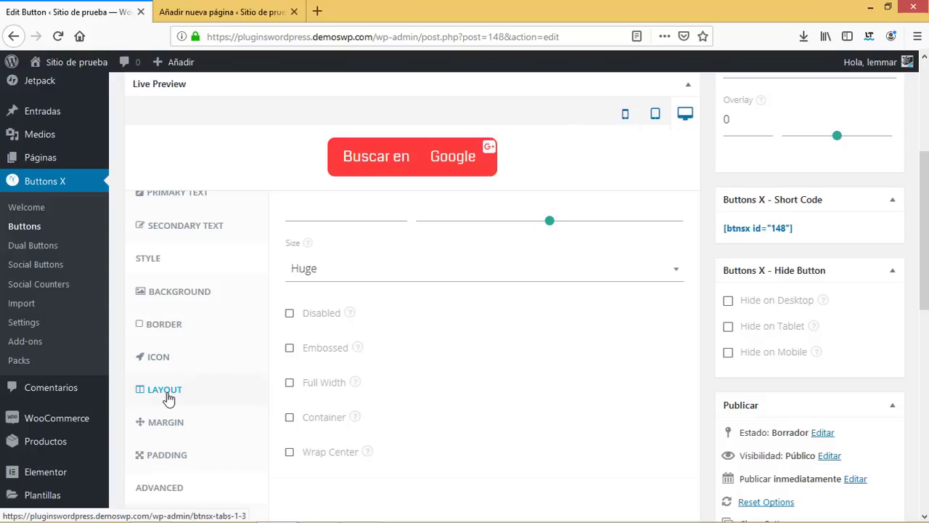
mouse_move(926, 272)
left_mouse_down()
mouse_move(927, 260)
mouse_move(927, 278)
left_mouse_up()
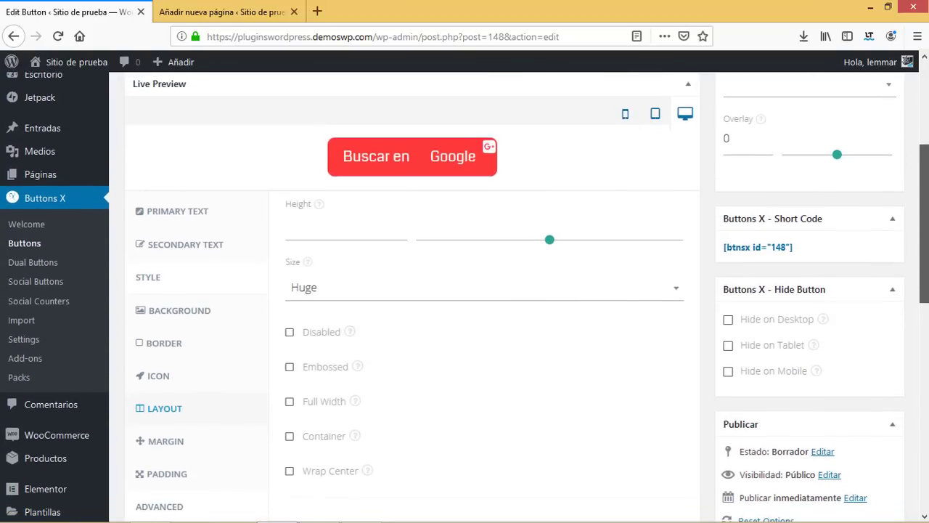
scroll(384, 197, "down", 1)
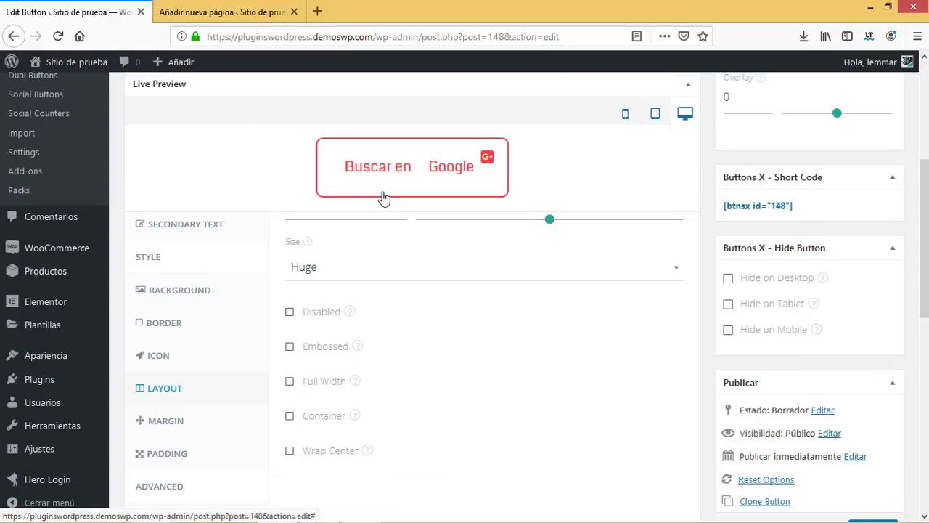
- Try adjusting the button's left margin and restore it to 0
left_click(166, 422)
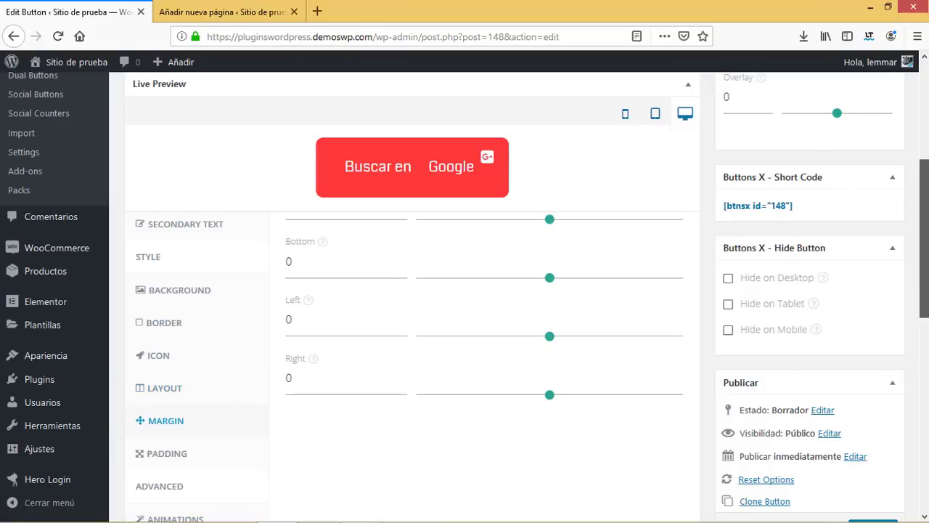
mouse_move(926, 296)
left_mouse_down()
mouse_move(927, 208)
mouse_move(926, 308)
left_mouse_up()
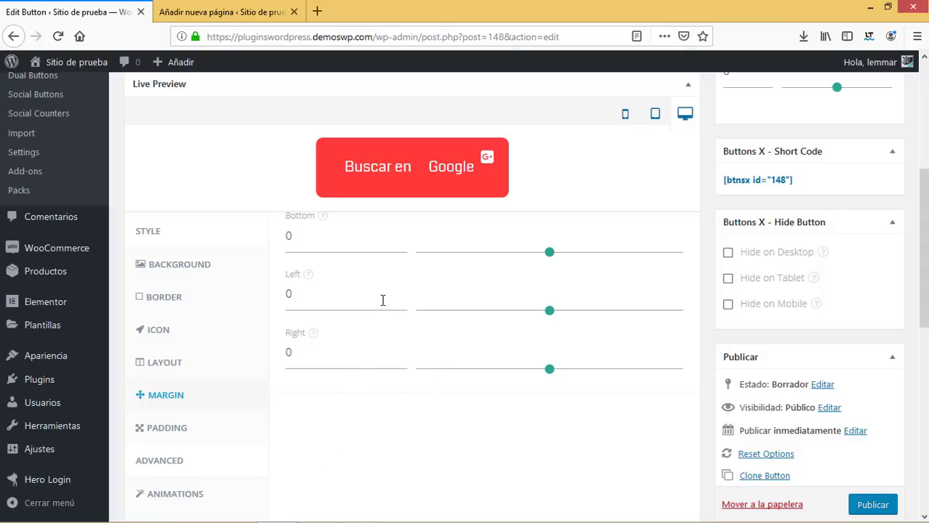
scroll(465, 297, "up", 4)
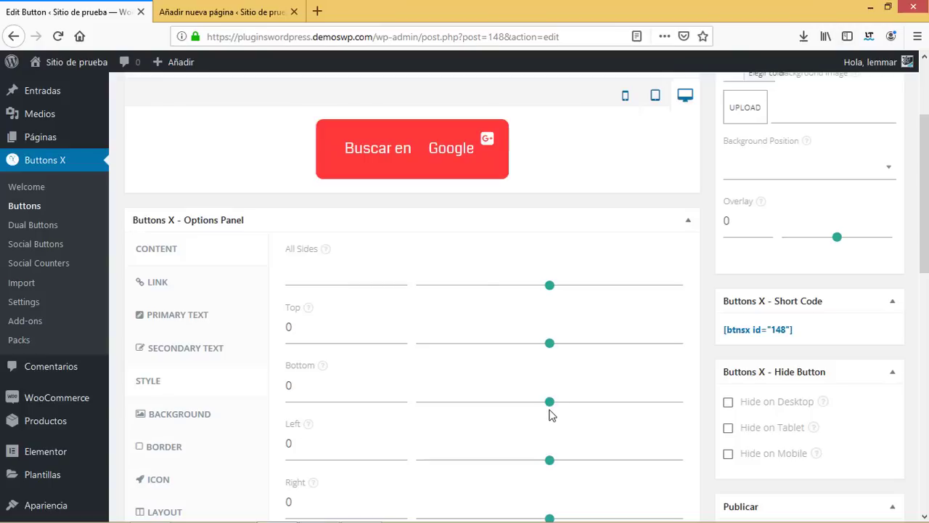
mouse_move(555, 464)
left_mouse_down()
mouse_move(591, 459)
mouse_move(551, 460)
left_mouse_up()
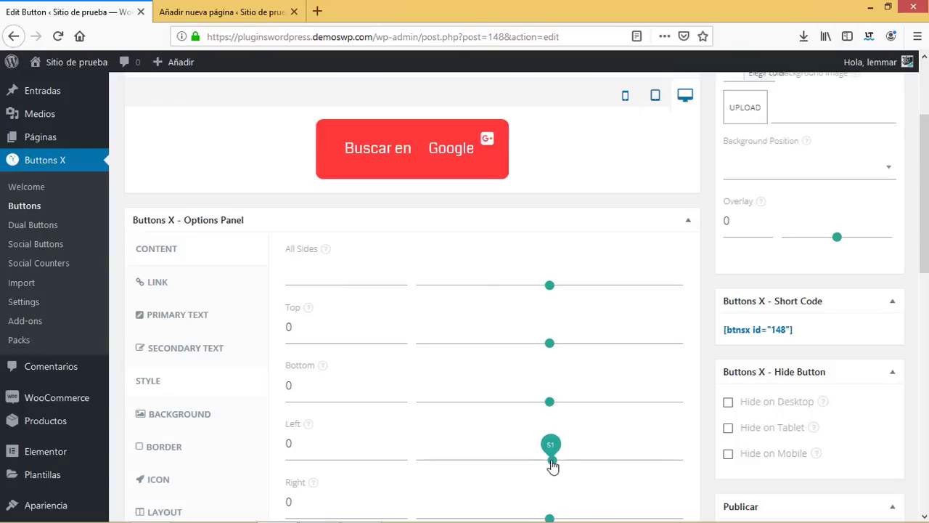
left_click_drag(305, 444, 259, 435)
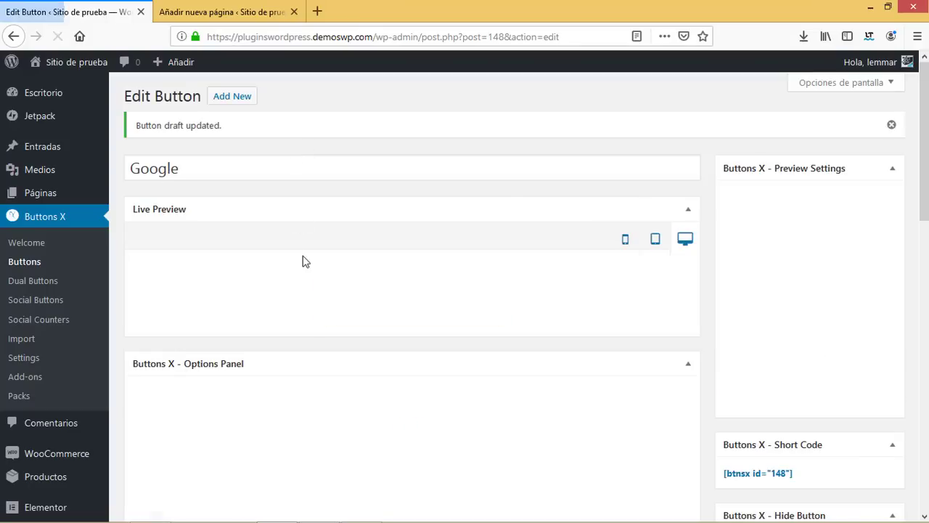
- Publish the Google button
left_click_drag(926, 166, 926, 278)
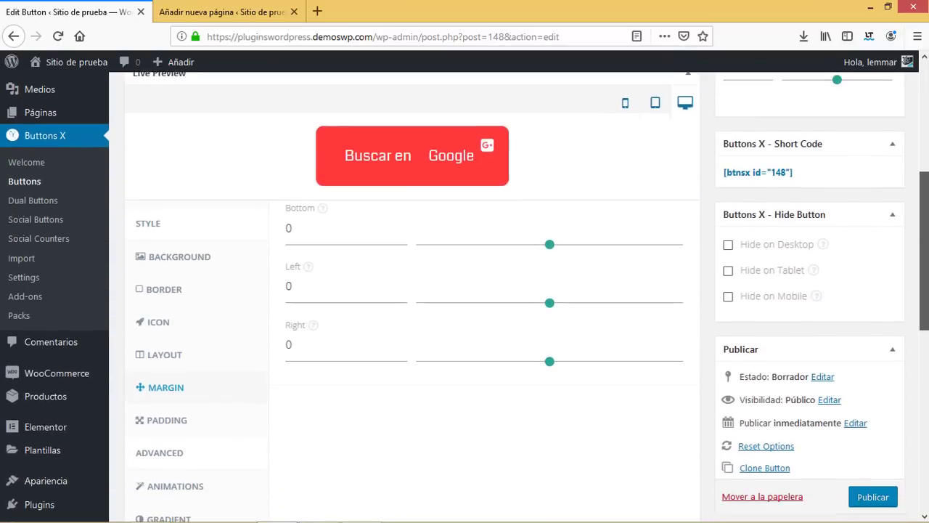
left_click(879, 501)
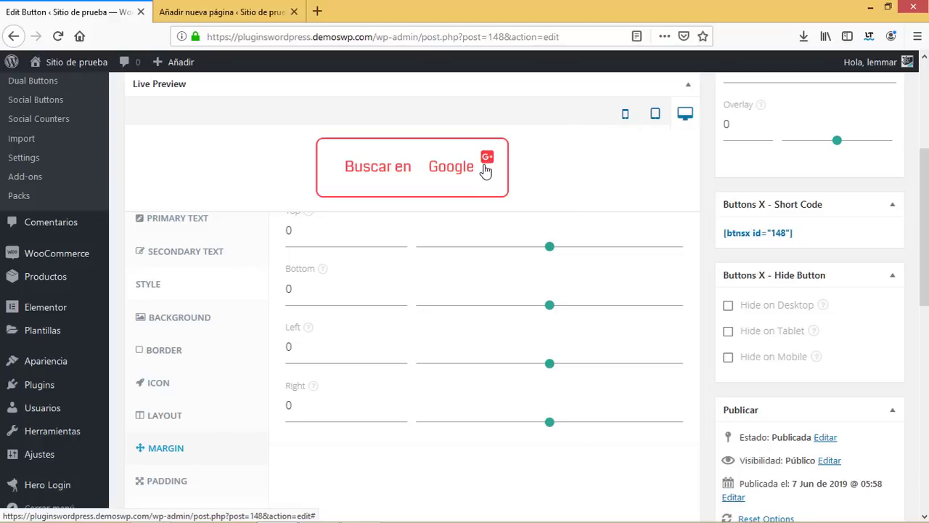
- Set the vertical position of the button's Google Plus icon to 49 so it lines up with the text
left_click(160, 385)
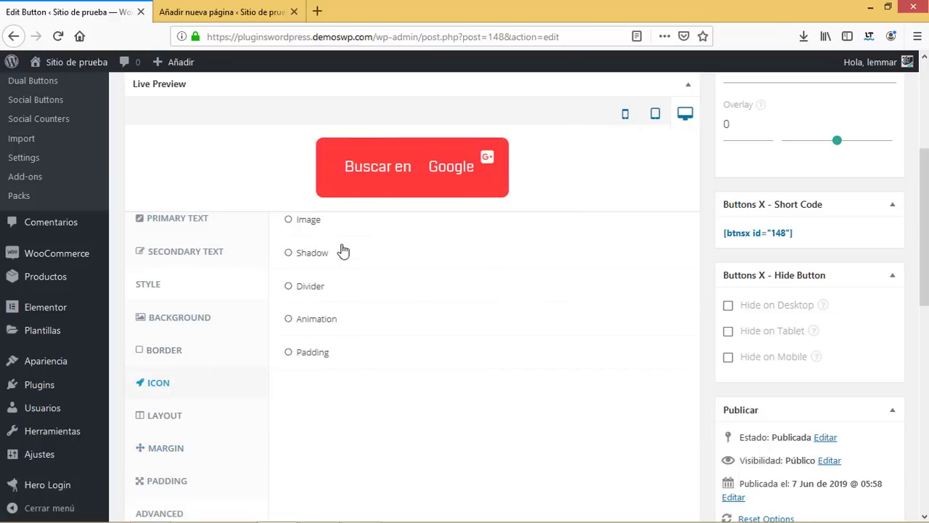
scroll(926, 251, "up", 2)
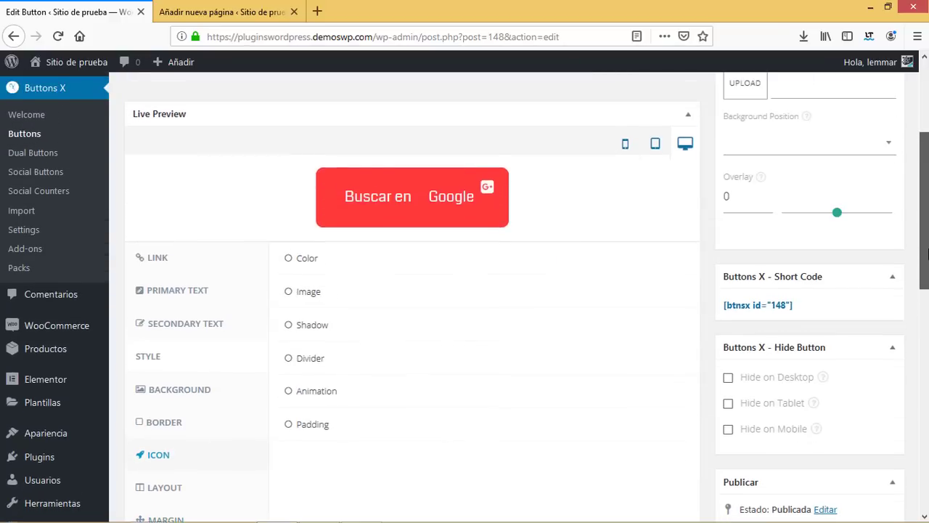
left_click(339, 240)
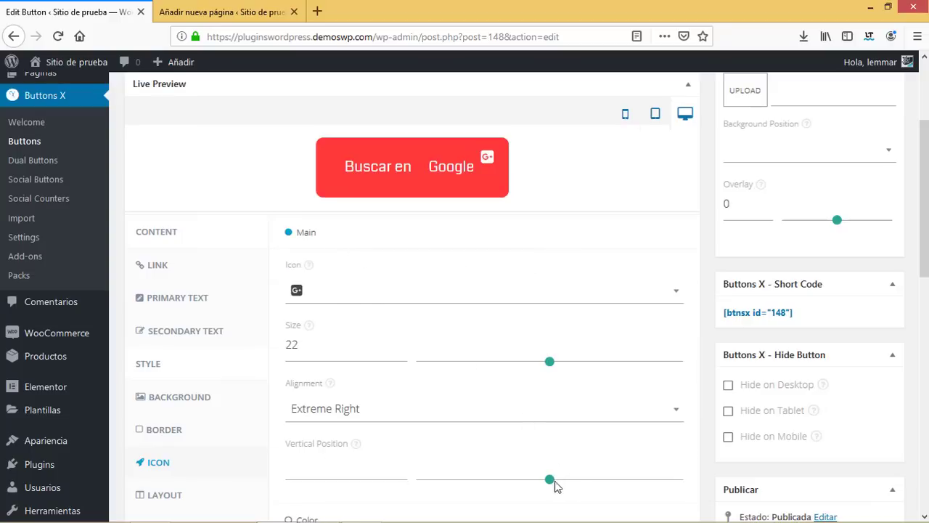
left_click_drag(549, 480, 512, 481)
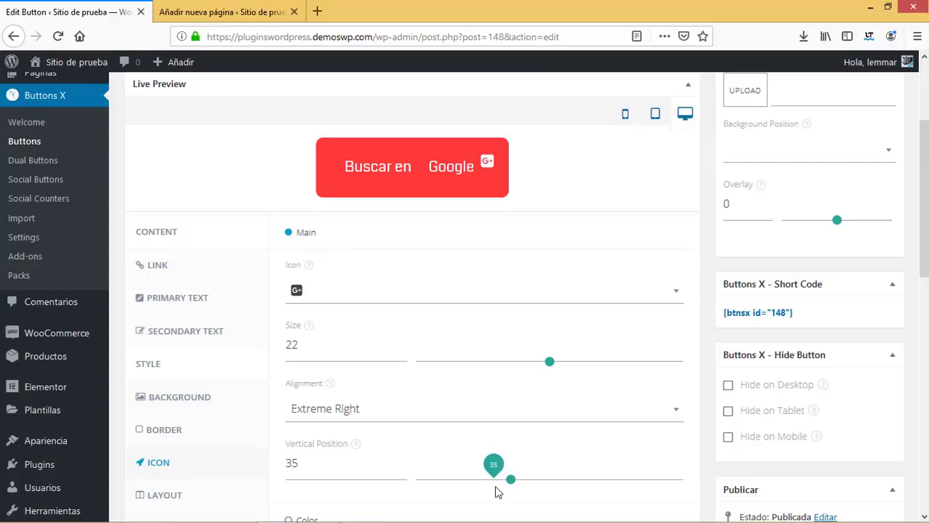
left_click_drag(510, 480, 480, 489)
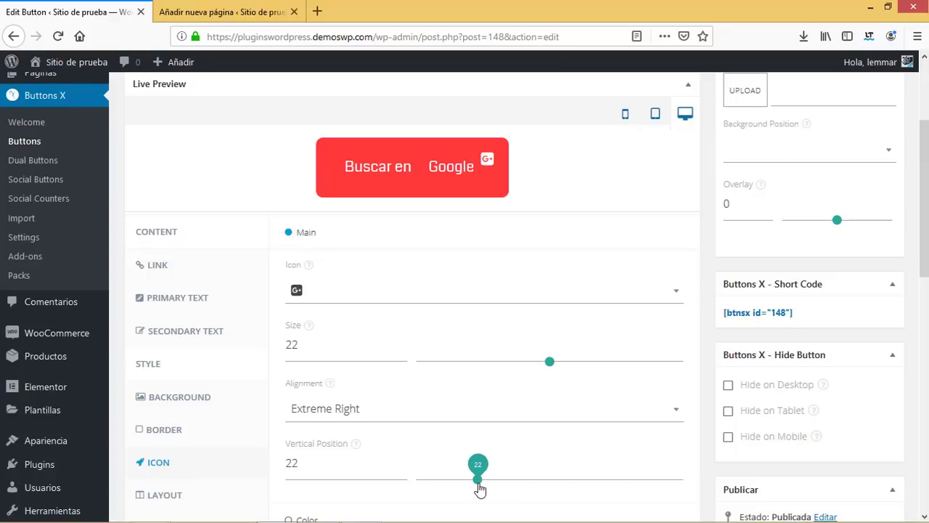
left_click(544, 487)
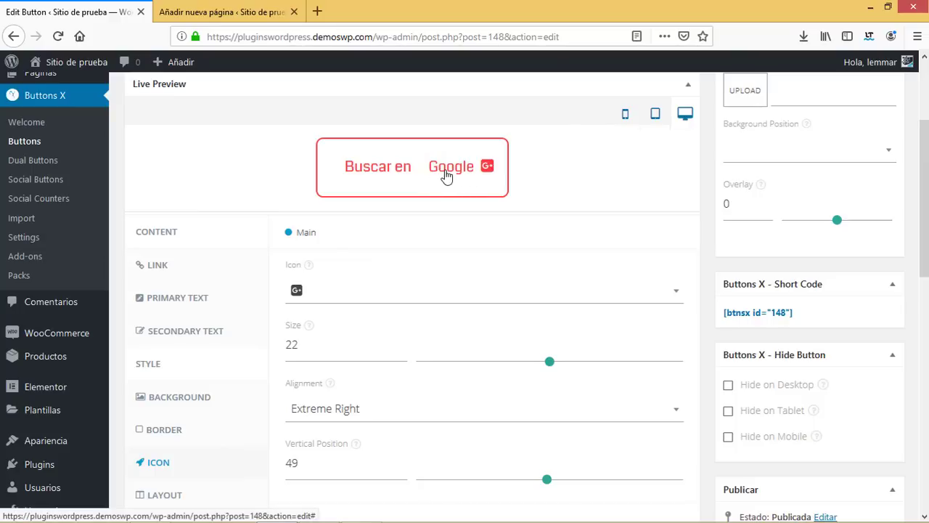
- Set the left padding of the button's secondary text to 0
left_click(209, 336)
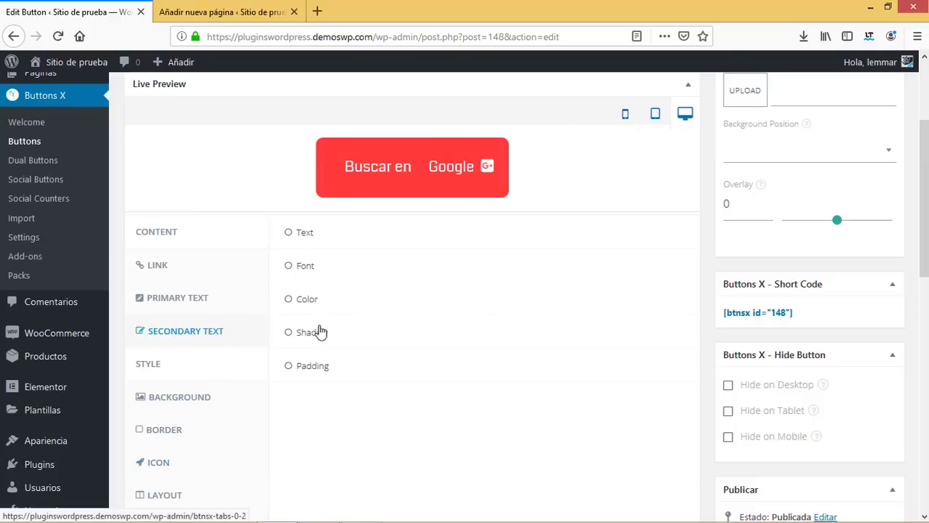
left_click(312, 367)
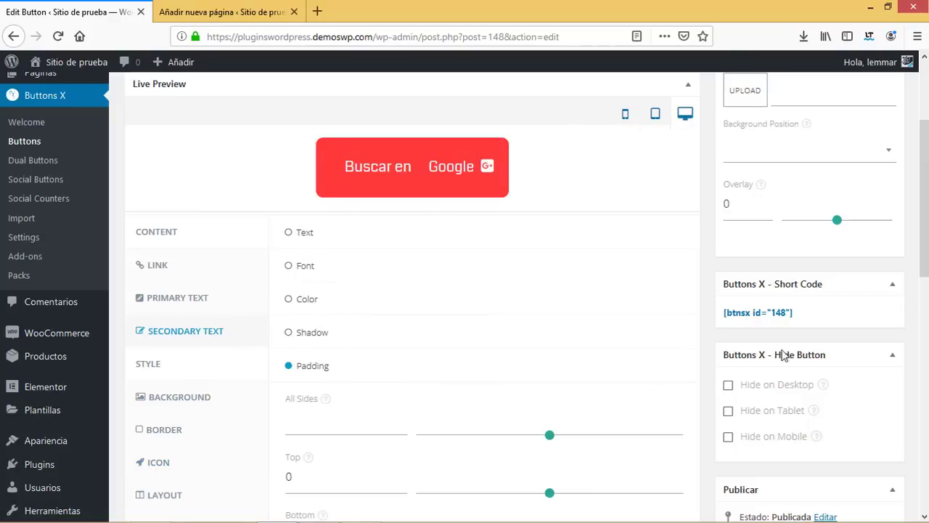
left_click_drag(923, 217, 923, 262)
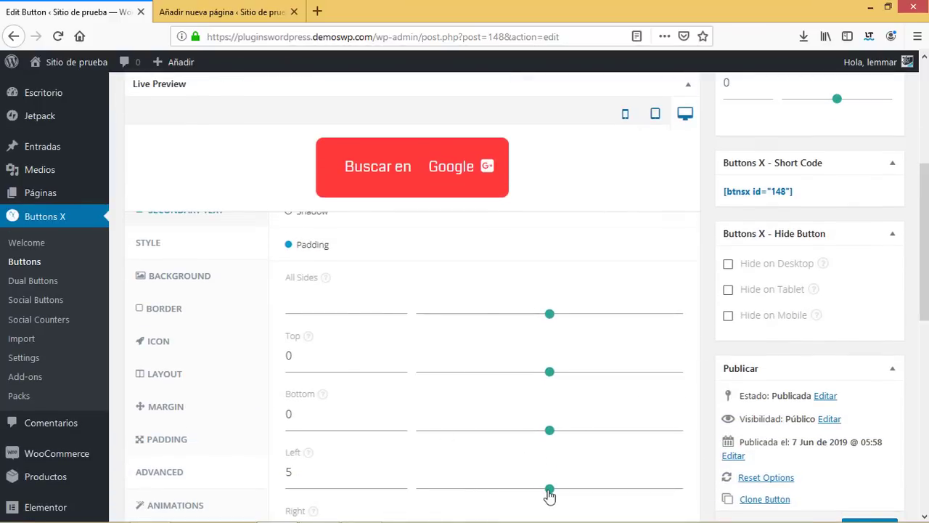
left_click_drag(549, 494, 315, 468)
type("0")
- Review the button's layout options and its padding values for each side
scroll(287, 471, "down", 2)
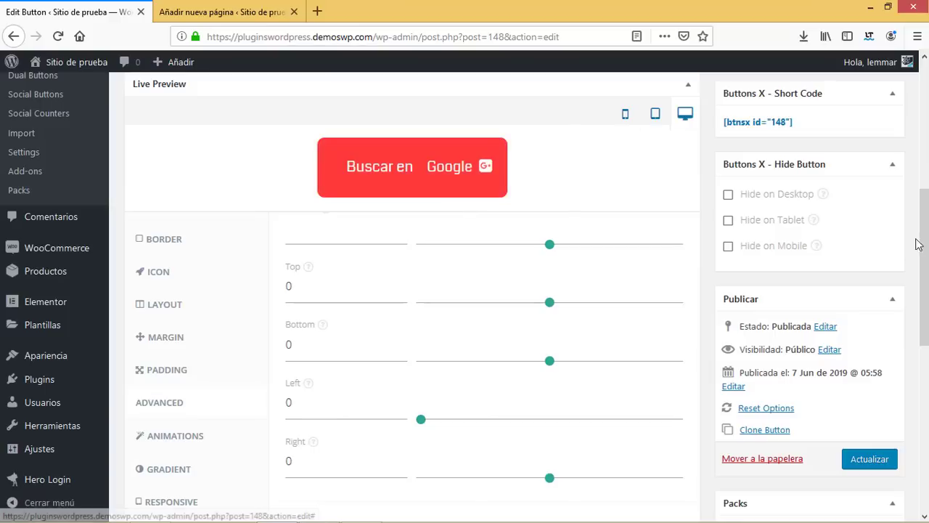
scroll(287, 470, "down", 2)
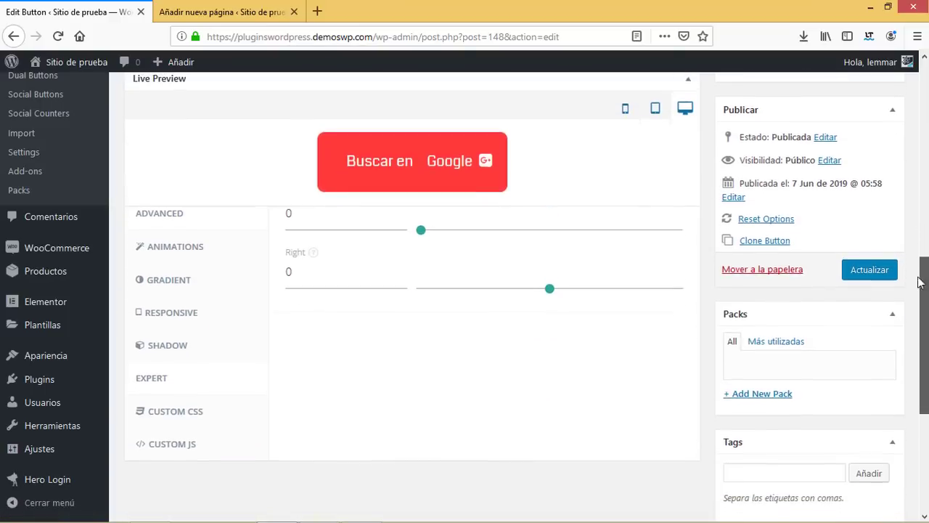
scroll(919, 269, "up", 3)
scroll(917, 234, "up", 1)
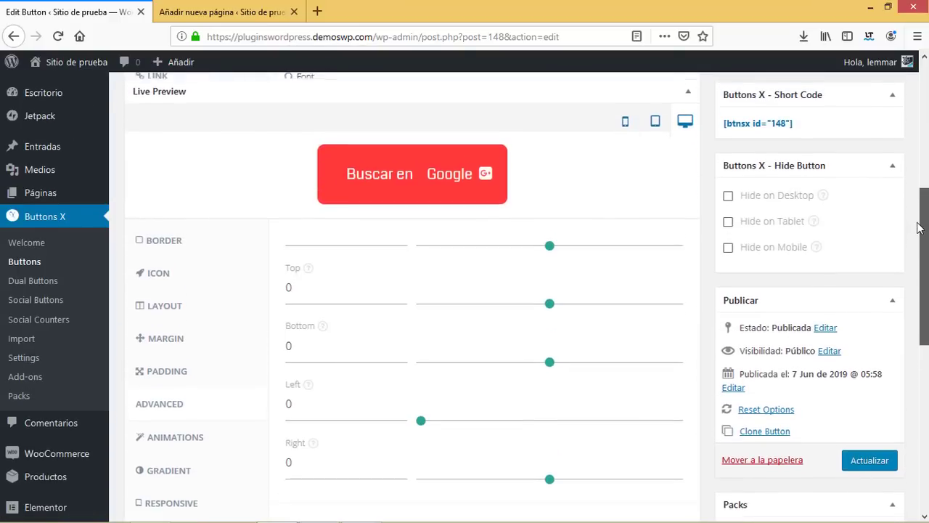
left_click_drag(918, 225, 919, 227)
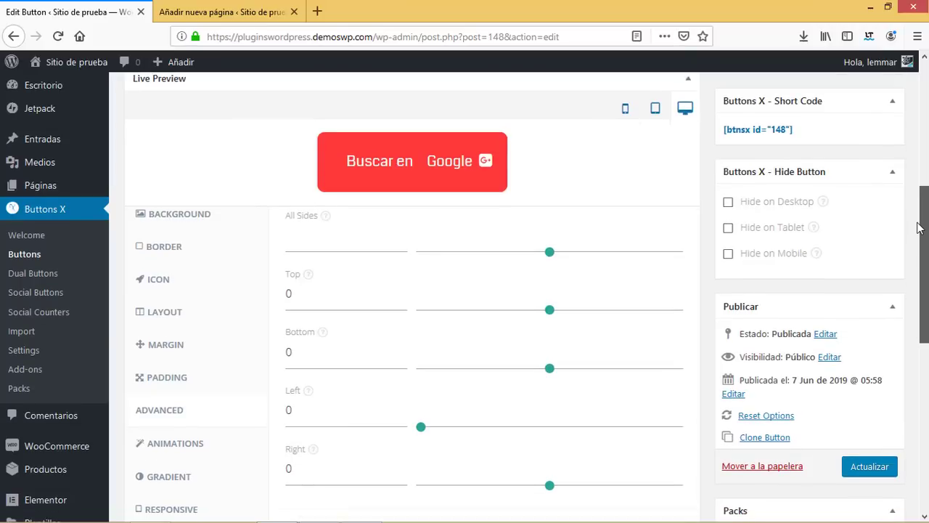
left_click(183, 311)
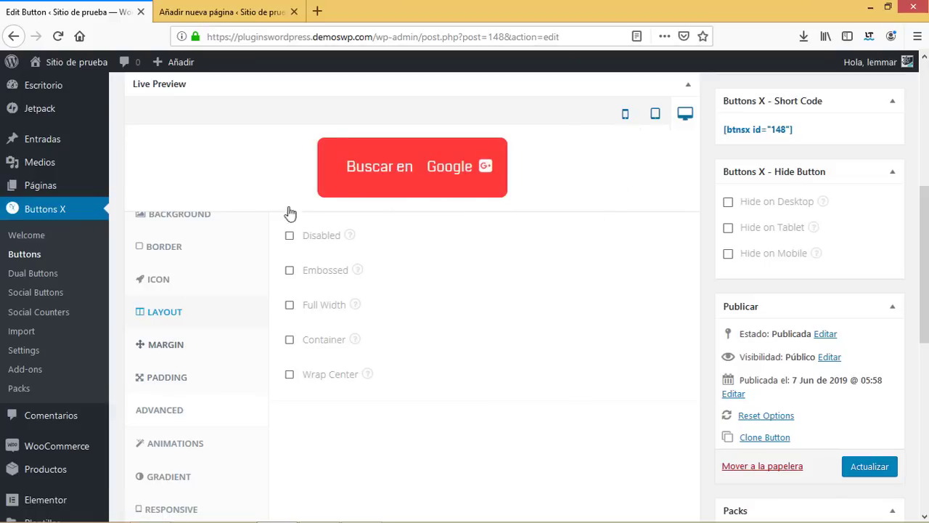
left_click(177, 385)
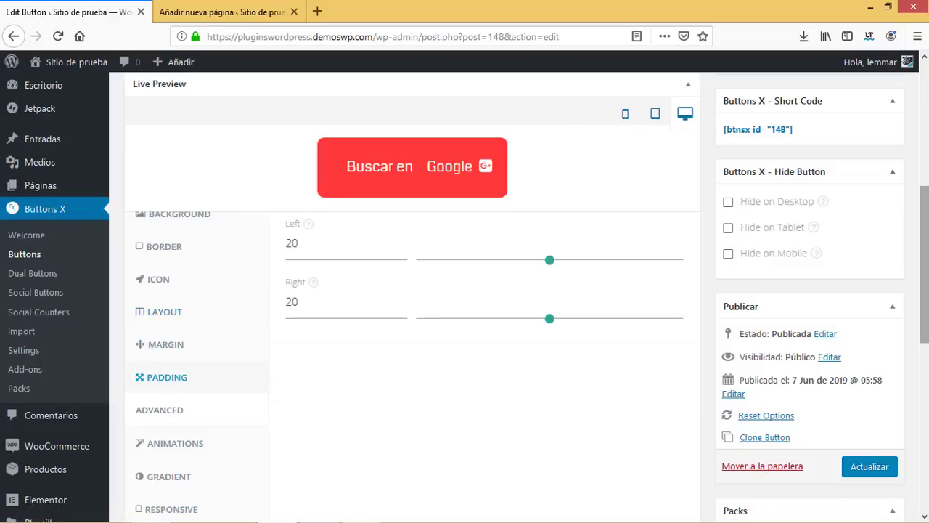
scroll(602, 282, "up", 2)
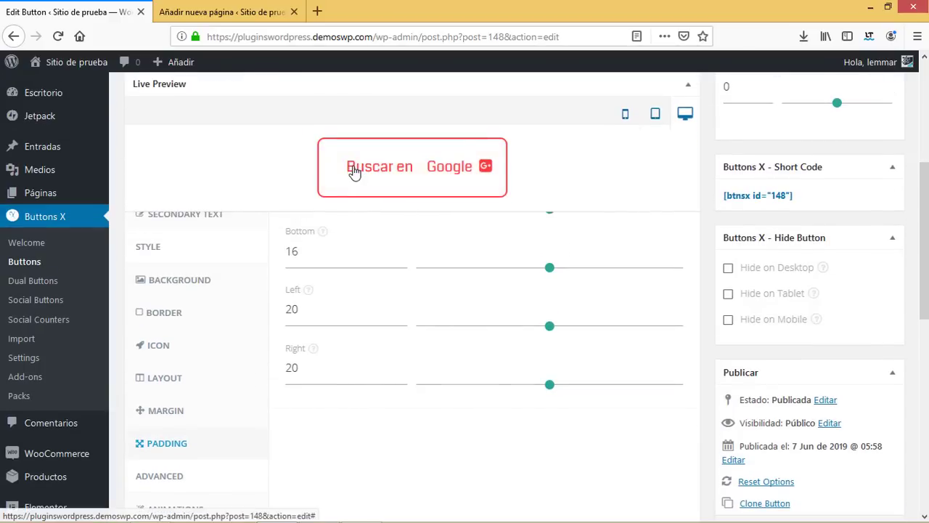
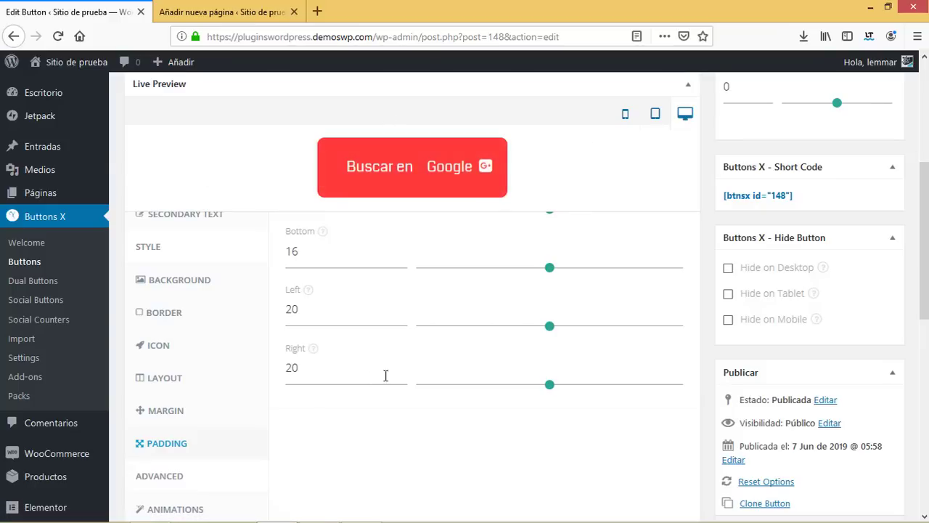
scroll(223, 411, "down", 3)
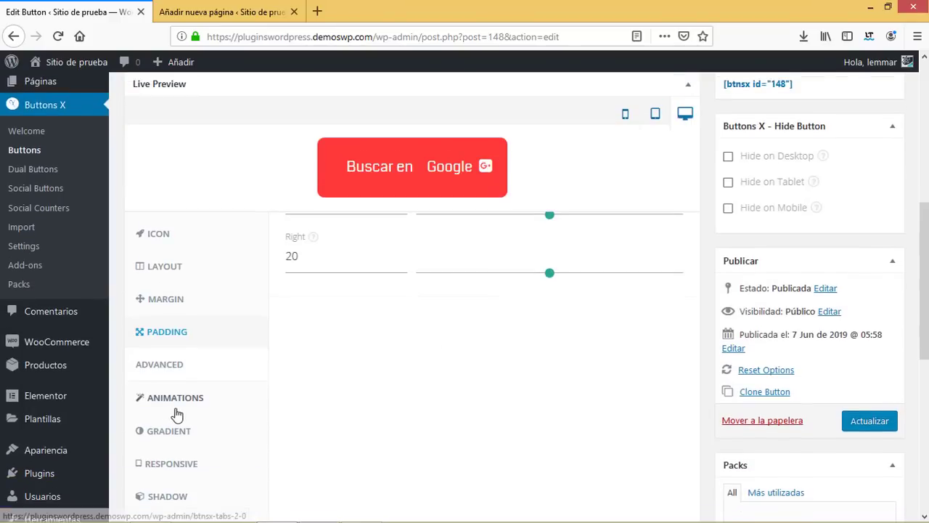
- Set the button's reveal animation to Tada in the animation settings
left_click(205, 397)
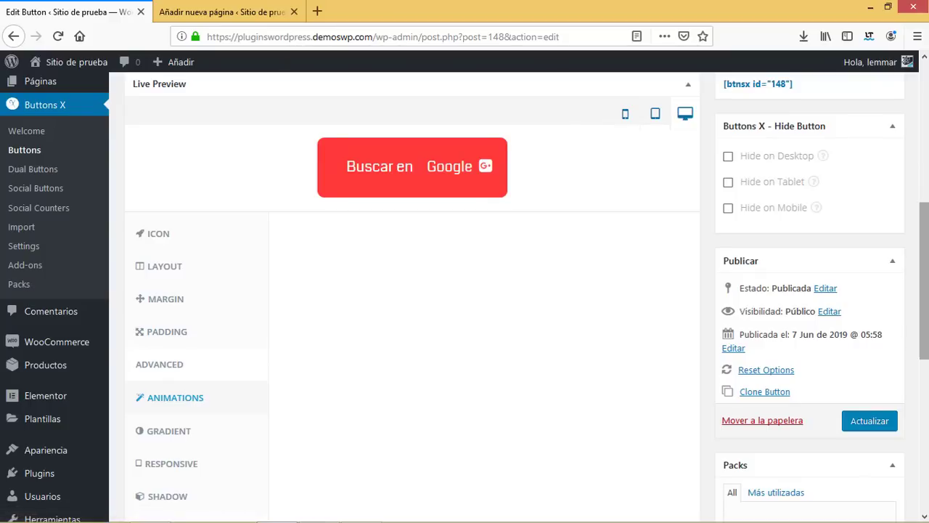
scroll(874, 334, "up", 4)
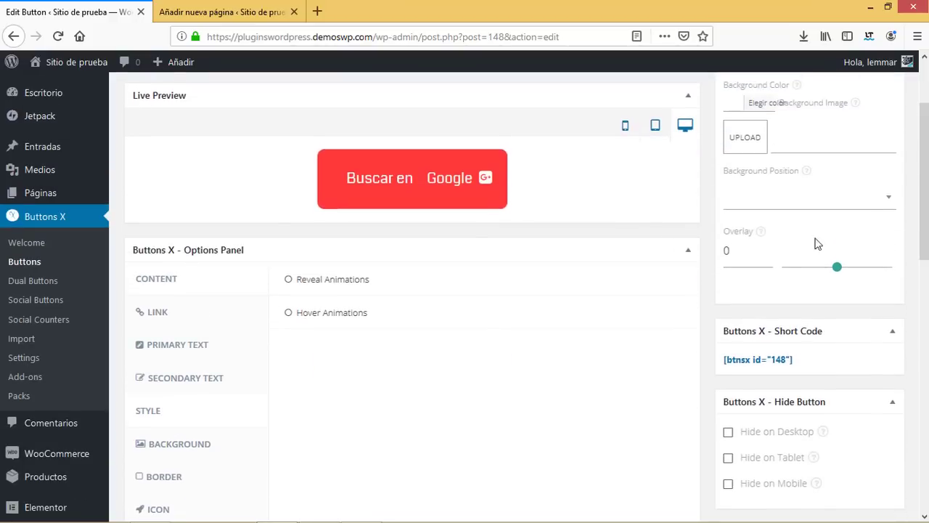
left_click(346, 284)
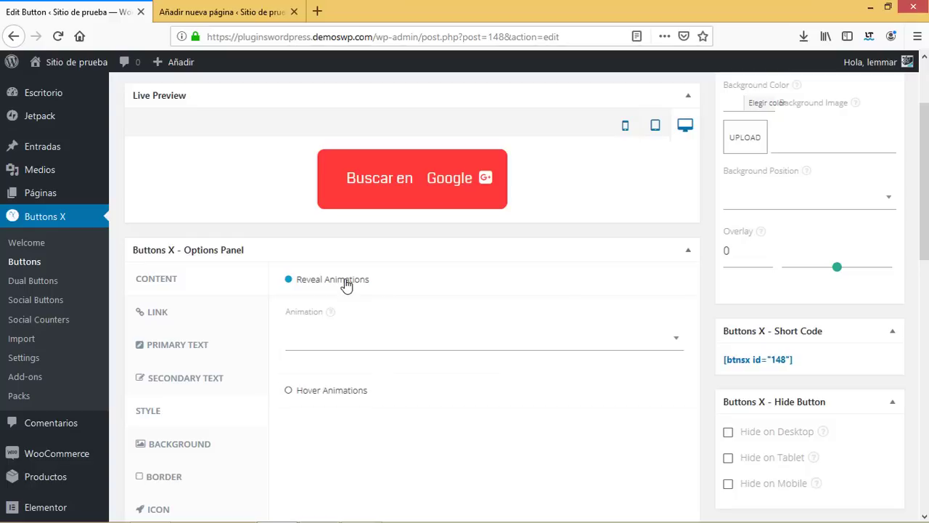
left_click(336, 345)
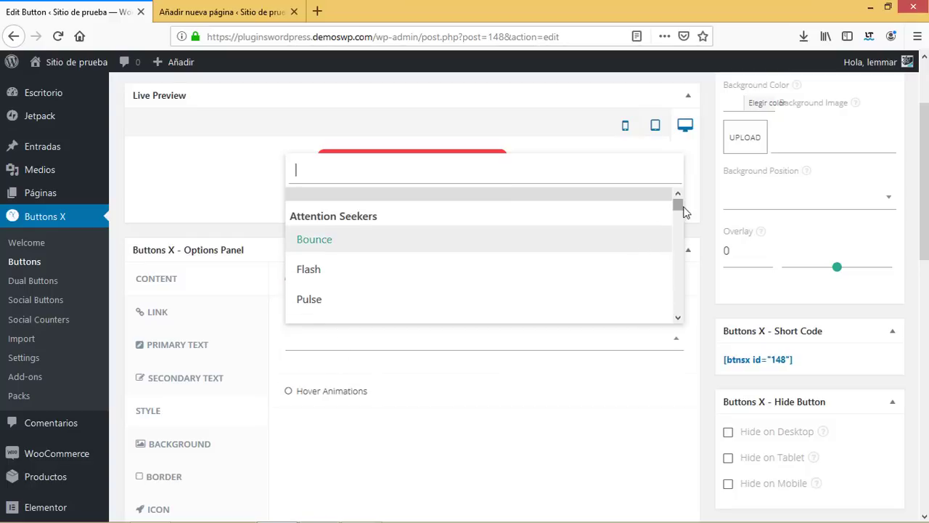
left_click_drag(678, 205, 680, 209)
scroll(429, 253, "down", 2)
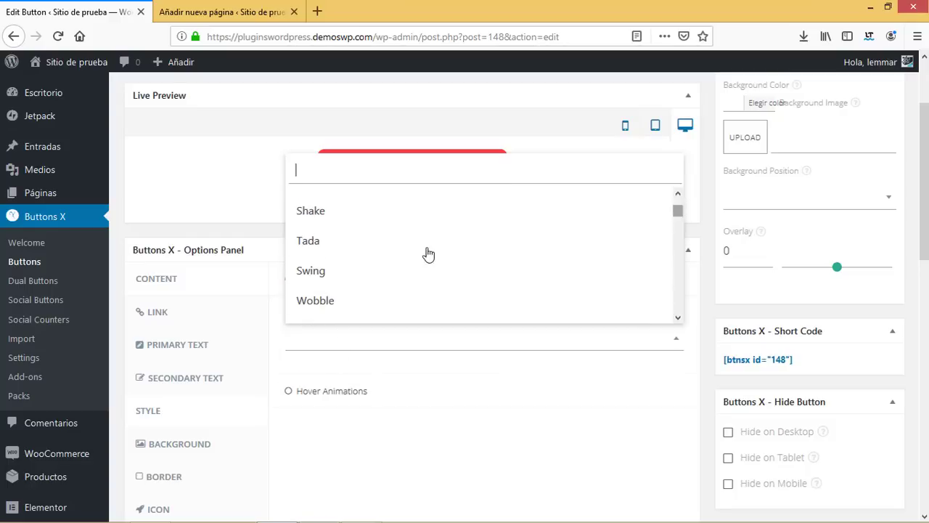
left_click(327, 248)
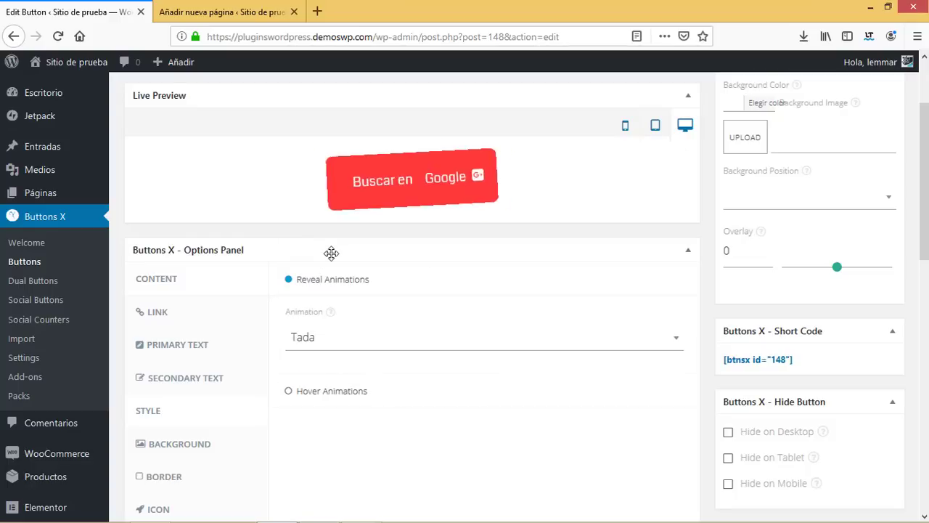
- Expand the hover animation settings and change the button's reveal animation to BounceInLeft
left_click(334, 396)
left_click(312, 339)
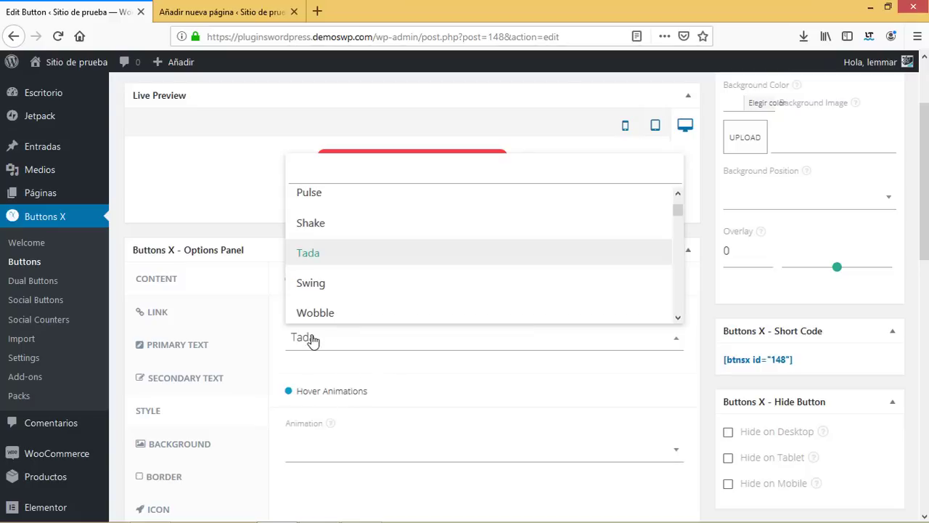
left_click_drag(677, 209, 674, 220)
left_click(326, 246)
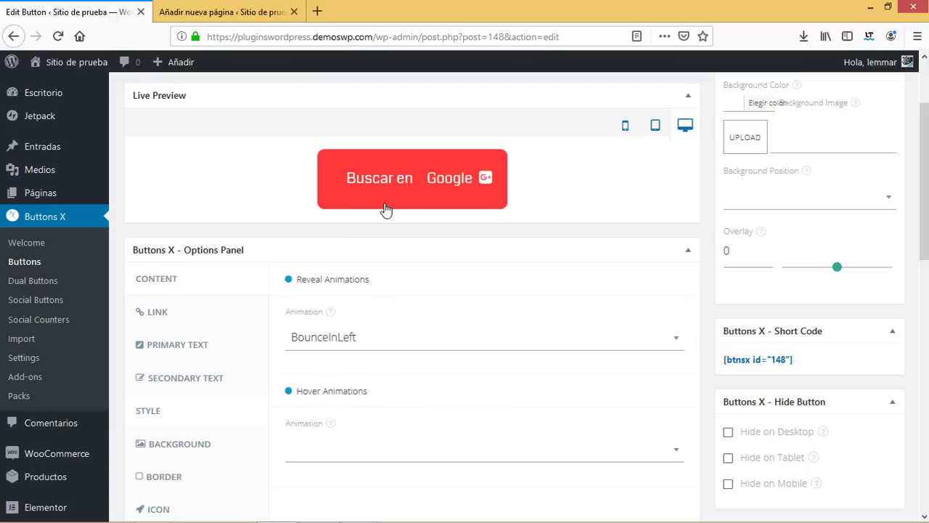
- Set the button's hover animation to the 2D transition Bob
left_click(323, 459)
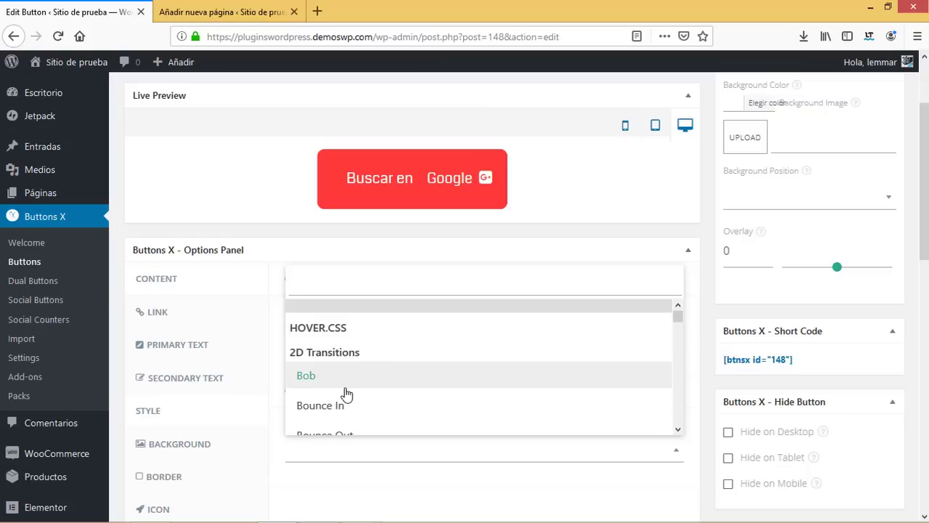
left_click(311, 376)
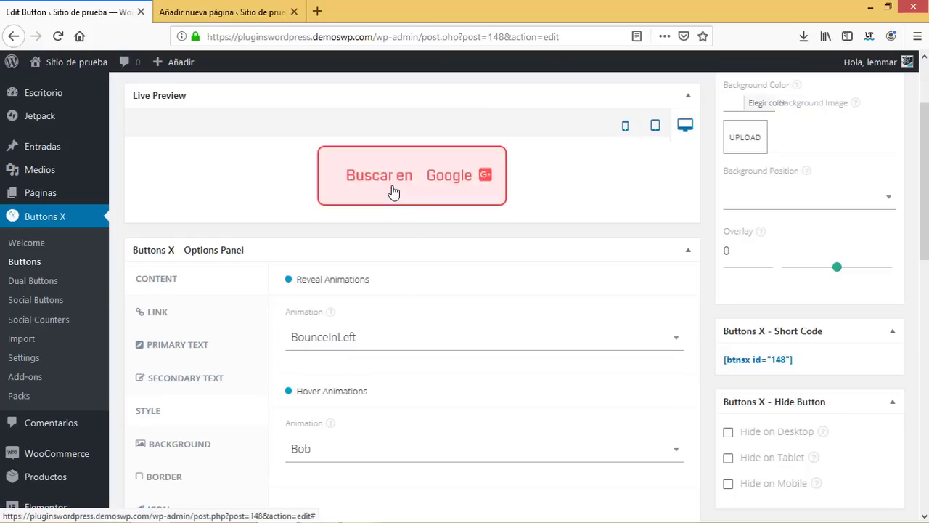
- Change the button's hover animation to the 2D transition Bounce In
left_click(308, 450)
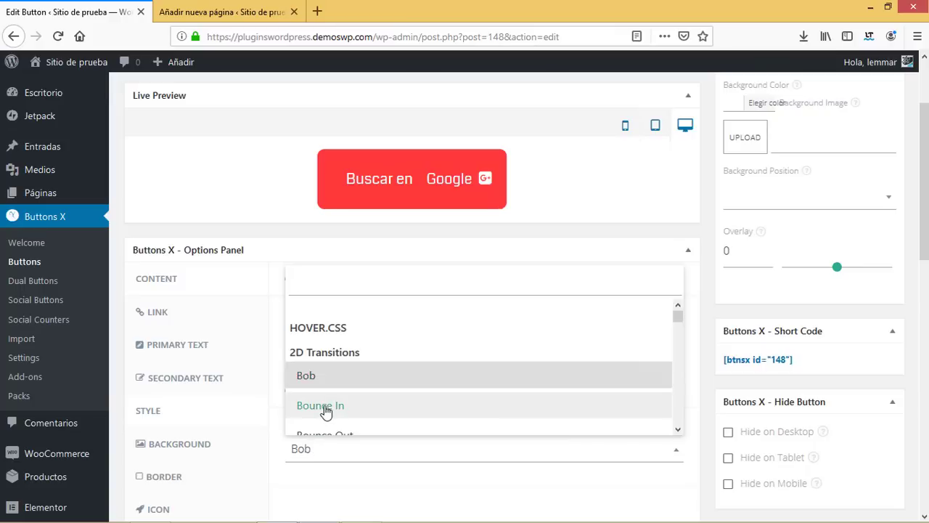
left_click(323, 407)
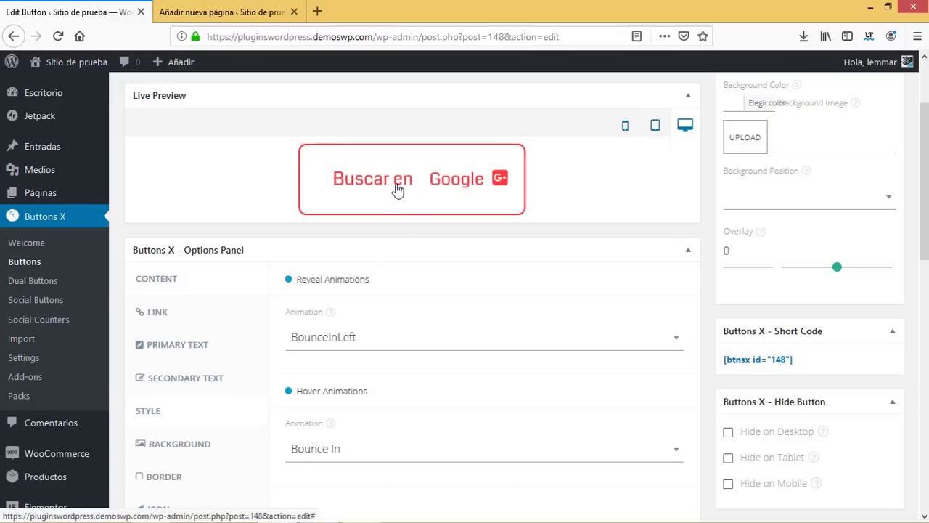
scroll(399, 287, "down", 1)
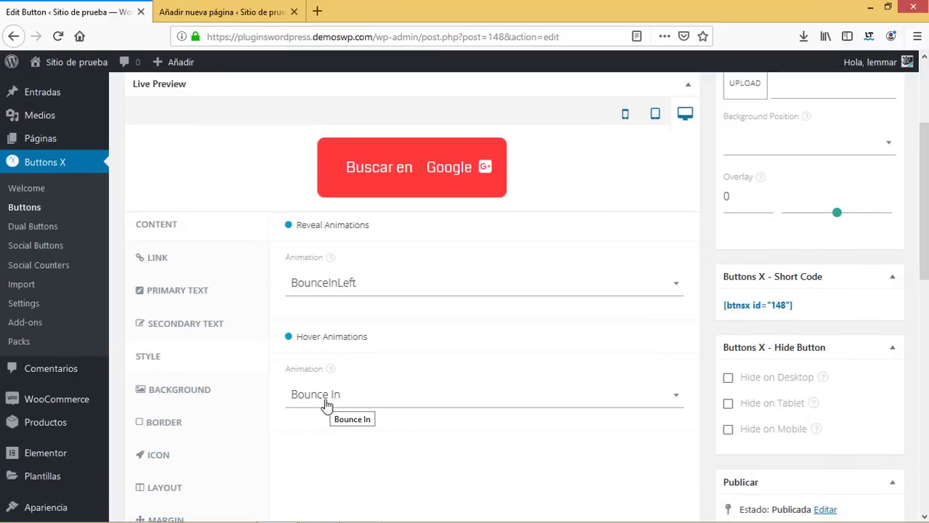
- Review the button's gradient settings, including the gradient type options for the normal and hover states
scroll(326, 405, "down", 2)
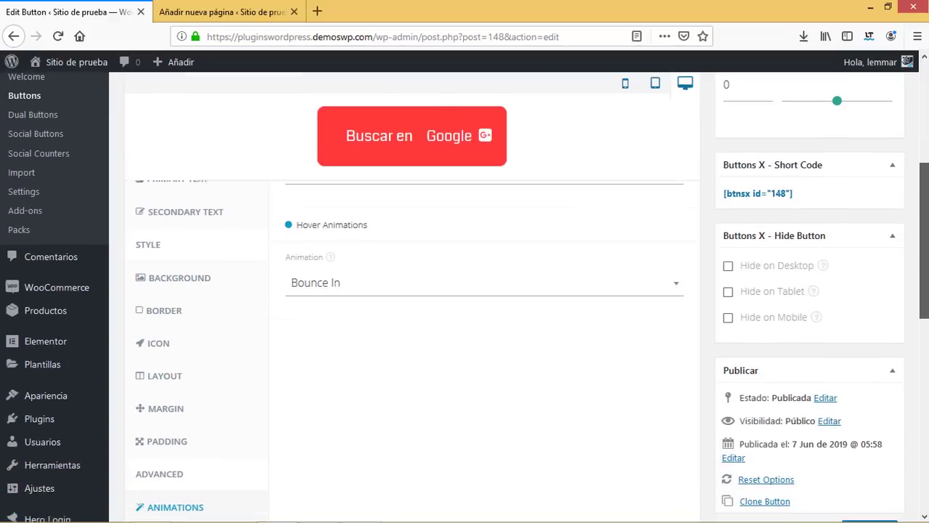
scroll(295, 392, "down", 2)
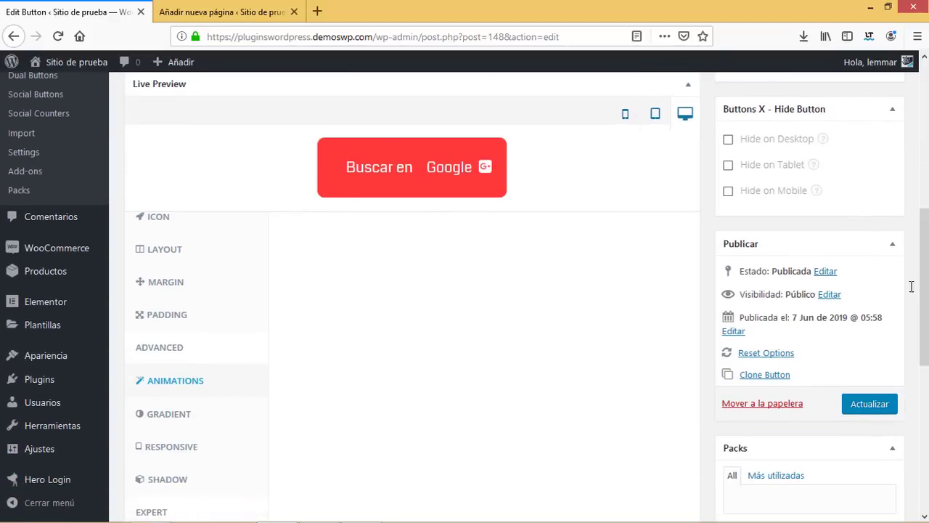
scroll(580, 377, "up", 1)
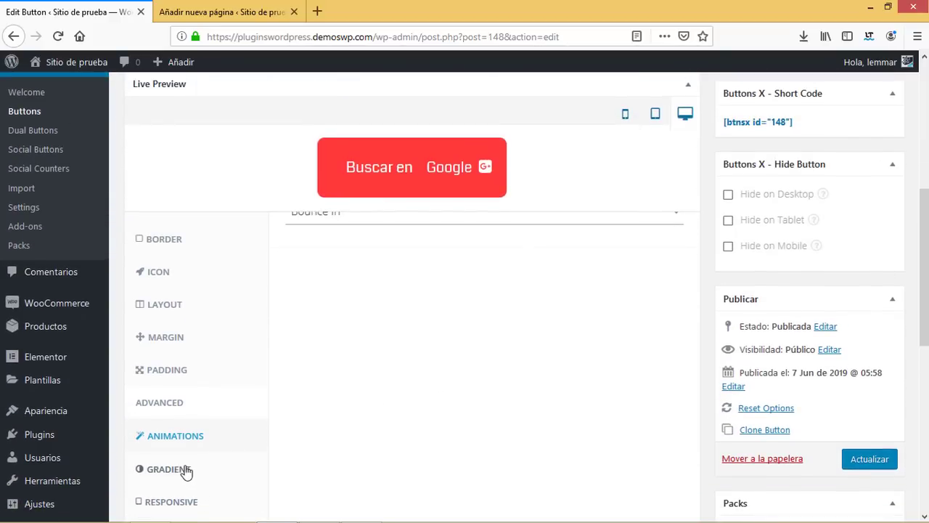
left_click(185, 469)
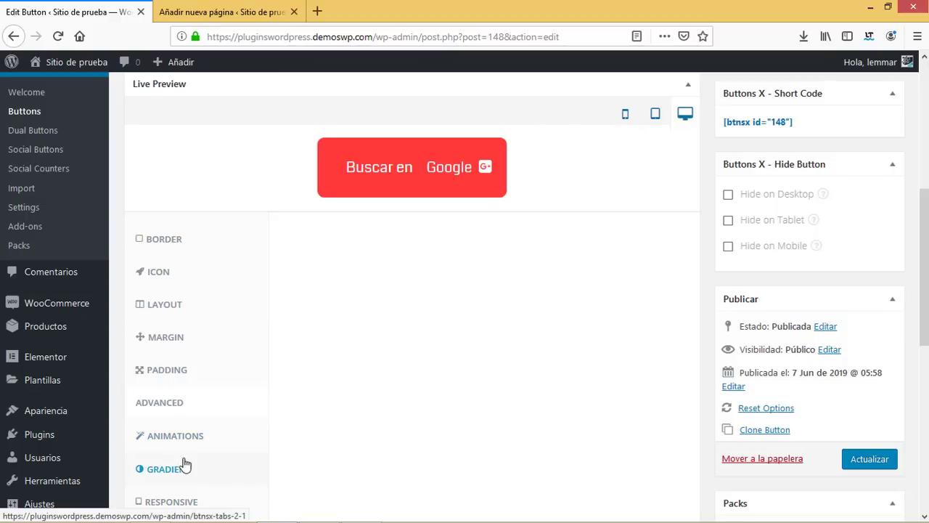
left_click_drag(922, 290, 922, 225)
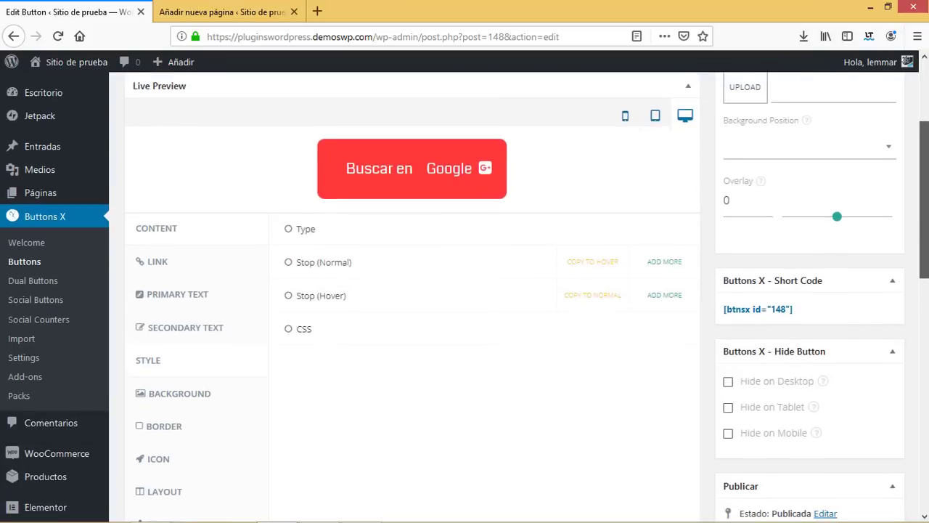
left_click(312, 230)
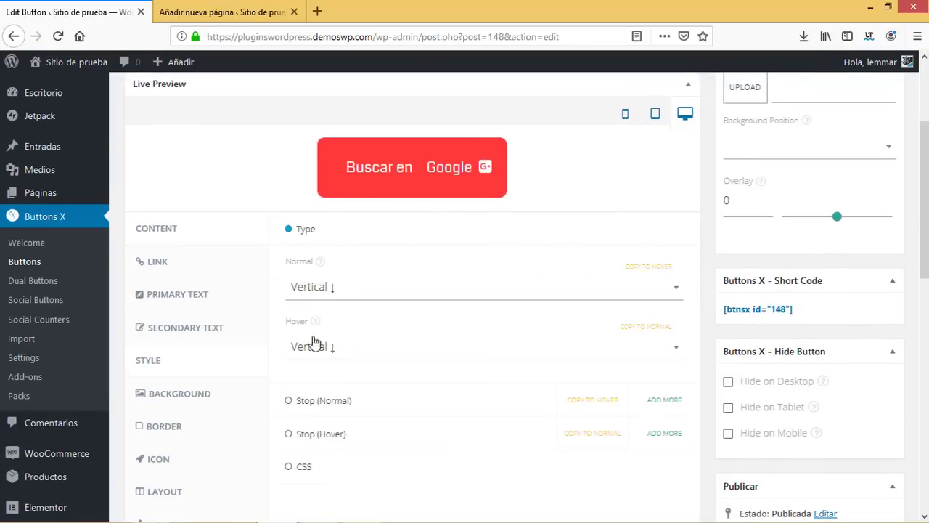
left_click(297, 231)
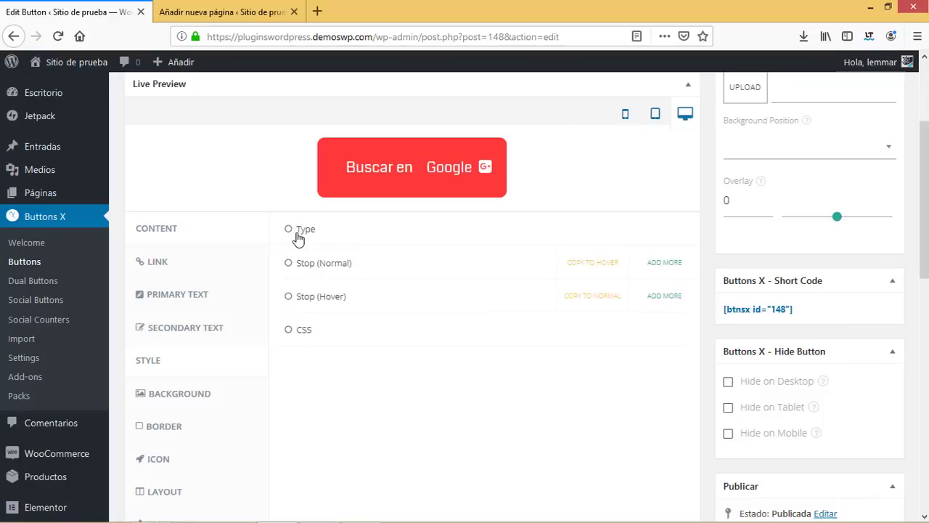
left_click(297, 232)
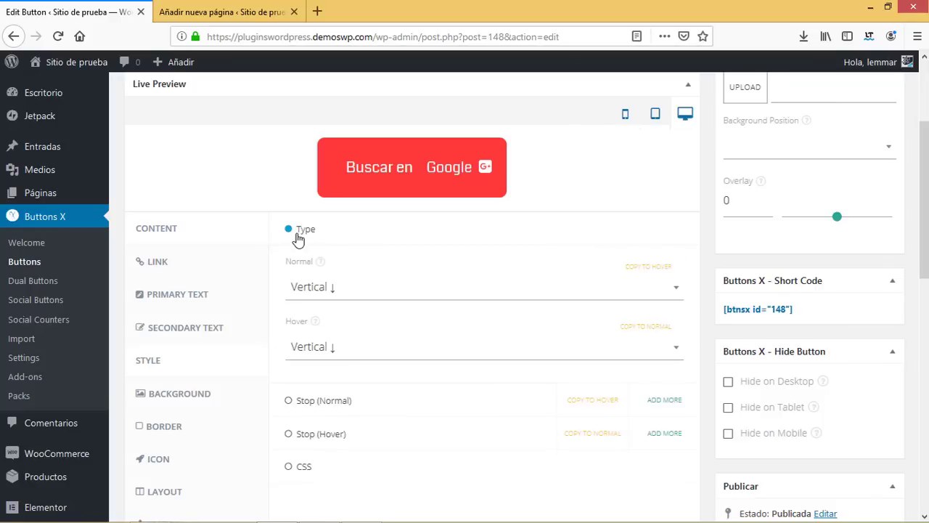
left_click(298, 234)
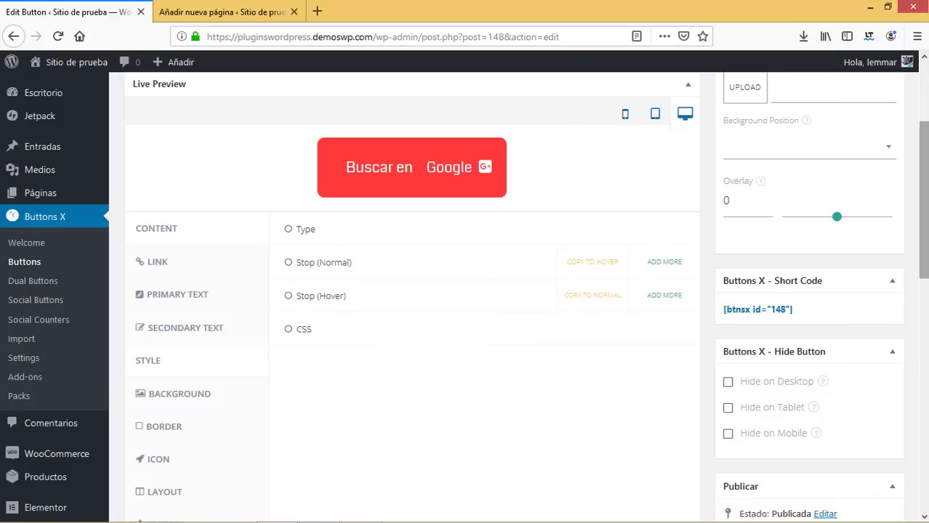
- Review the button's responsive settings for tablet and mobile, including the width and height layout options of each
scroll(508, 344, "down", 5)
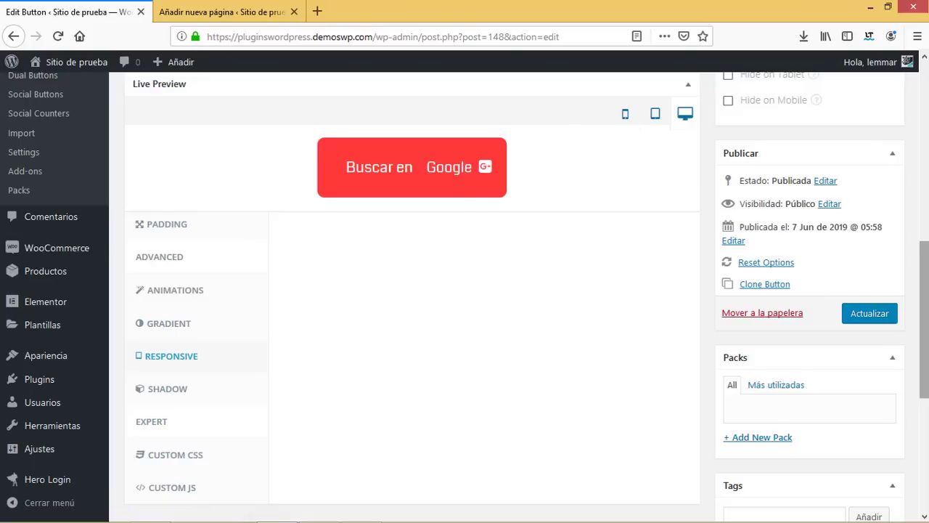
scroll(923, 319, "up", 5)
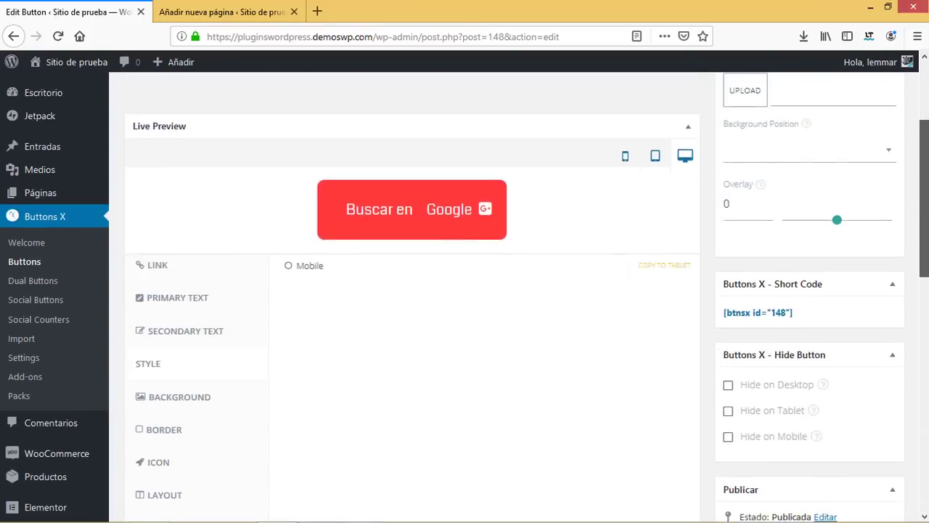
scroll(923, 320, "up", 3)
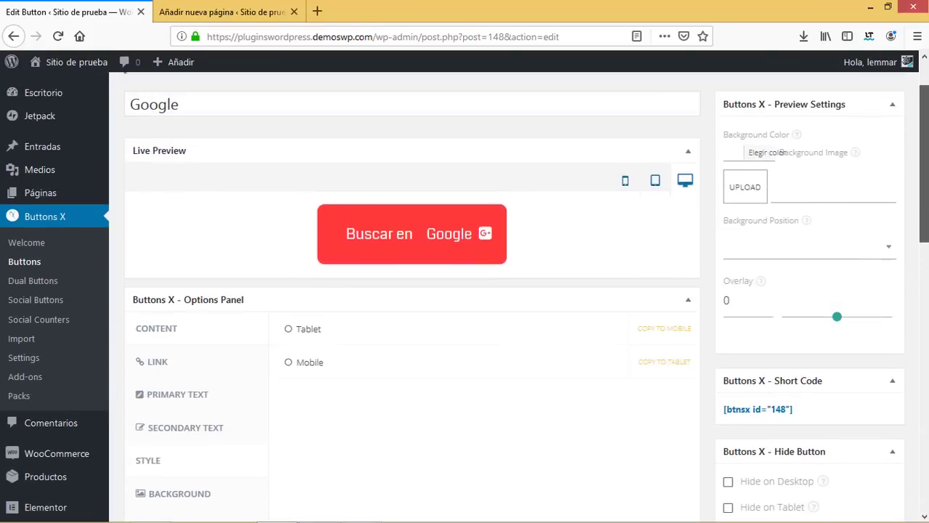
left_click(301, 330)
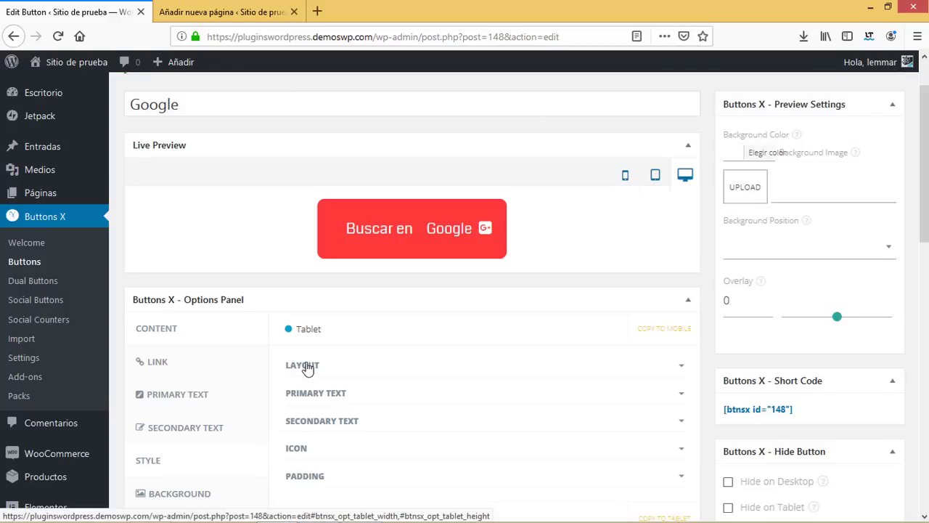
left_click(308, 368)
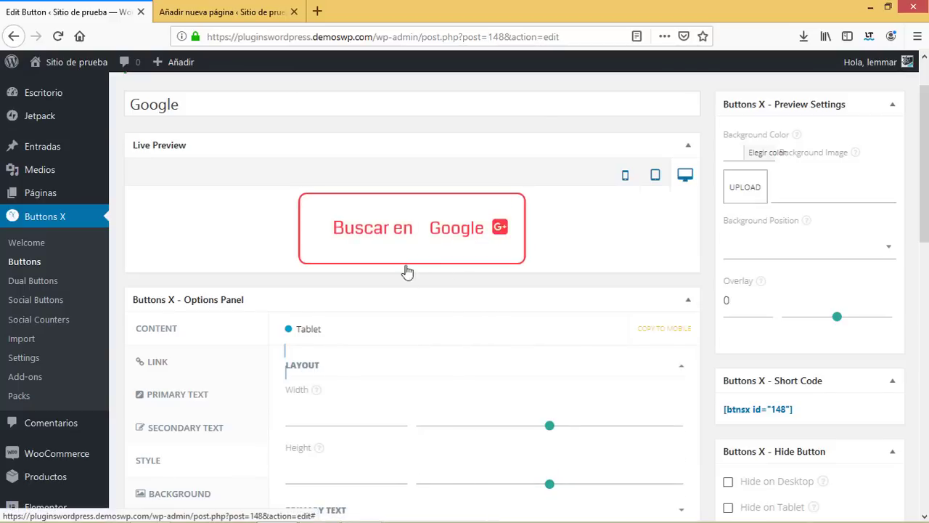
scroll(373, 452, "down", 2)
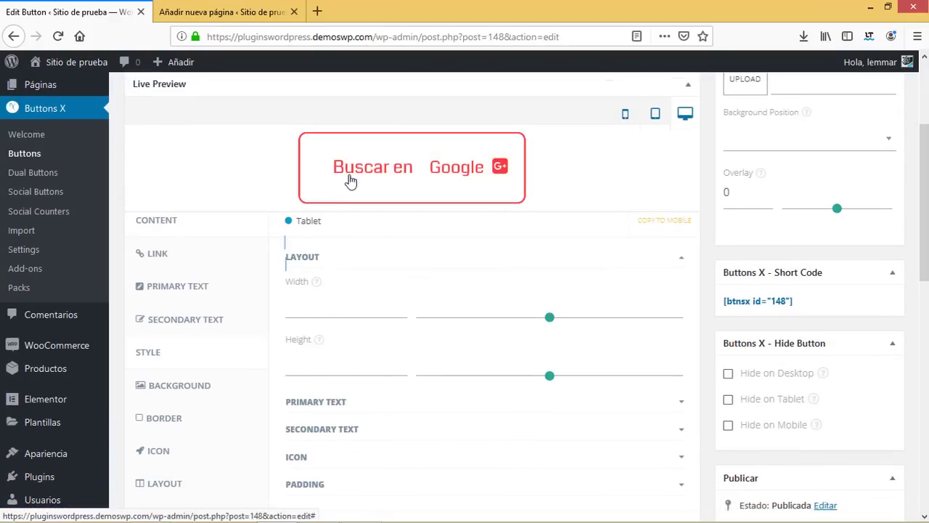
left_click(314, 221)
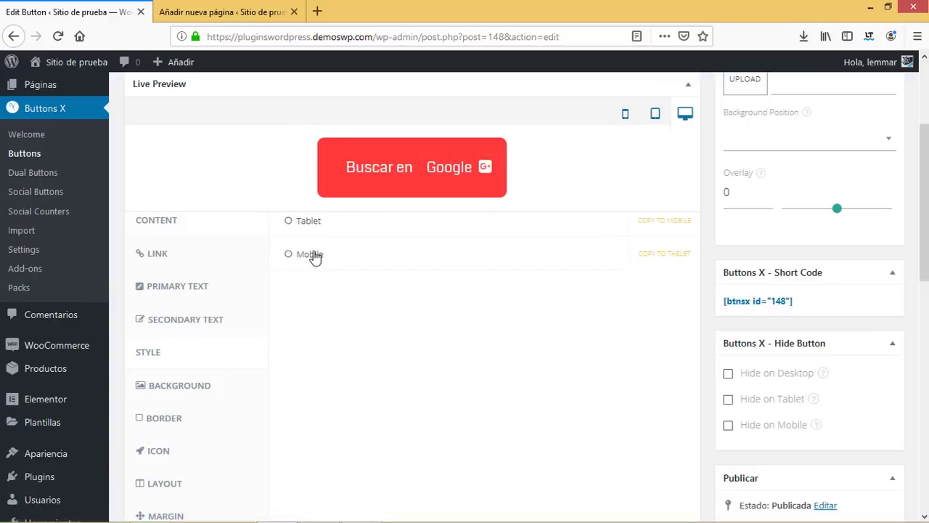
left_click(314, 256)
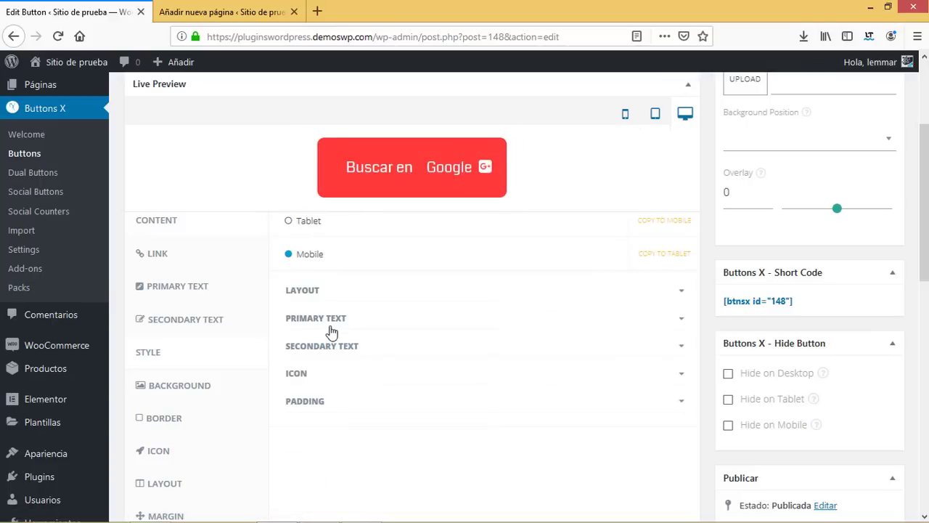
left_click(312, 292)
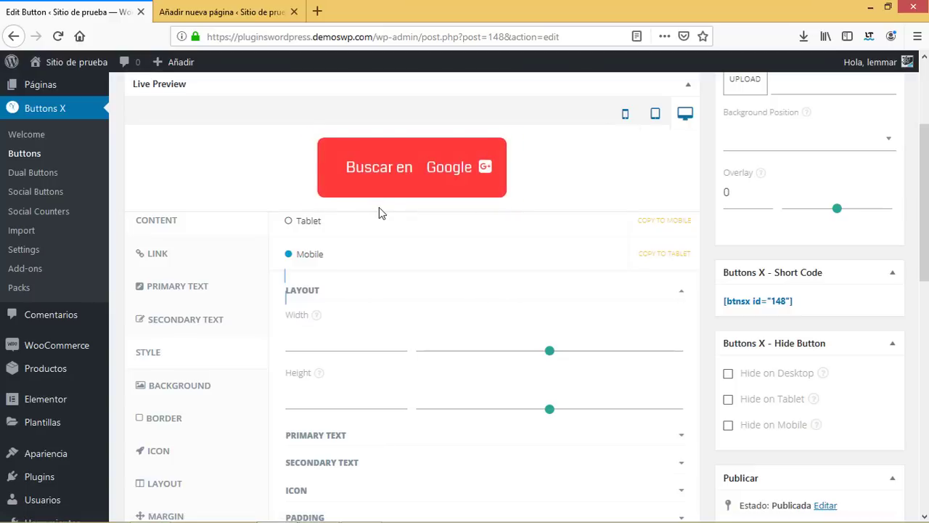
left_click(310, 255)
- Set the button's hover shadow to a horizontal offset of 15 and a vertical offset of 15
scroll(313, 257, "down", 3)
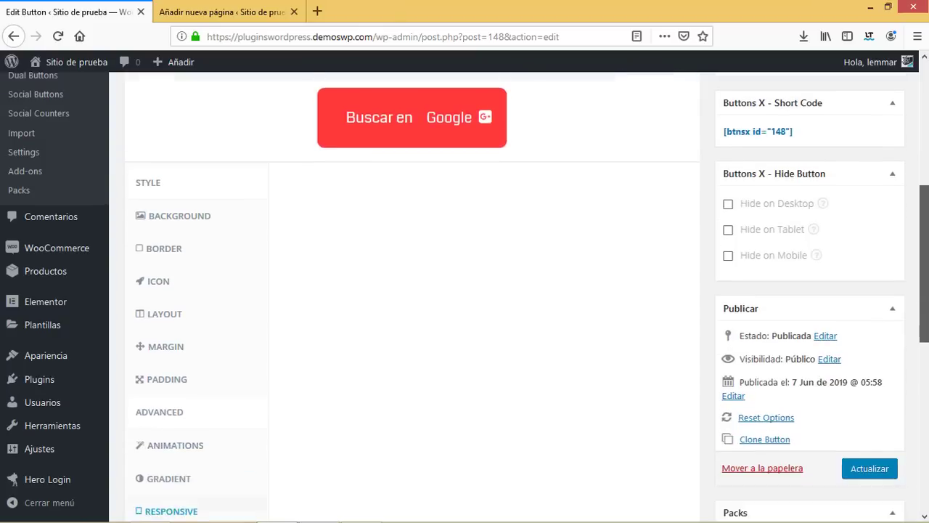
scroll(412, 290, "down", 3)
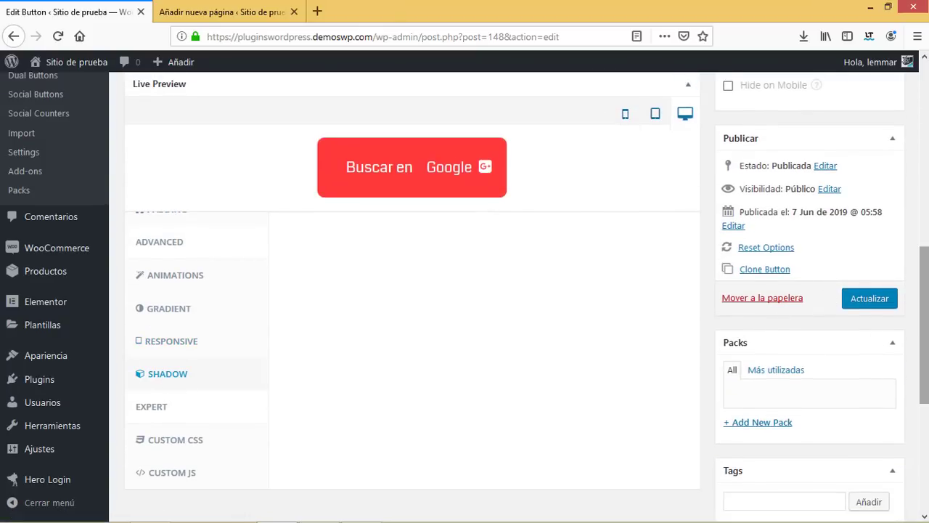
scroll(826, 297, "up", 5)
scroll(579, 174, "up", 3)
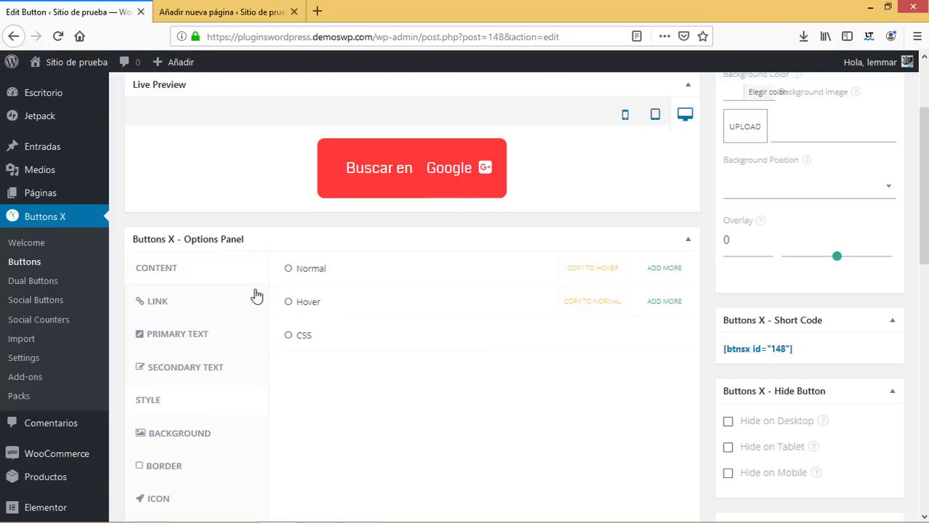
left_click(324, 304)
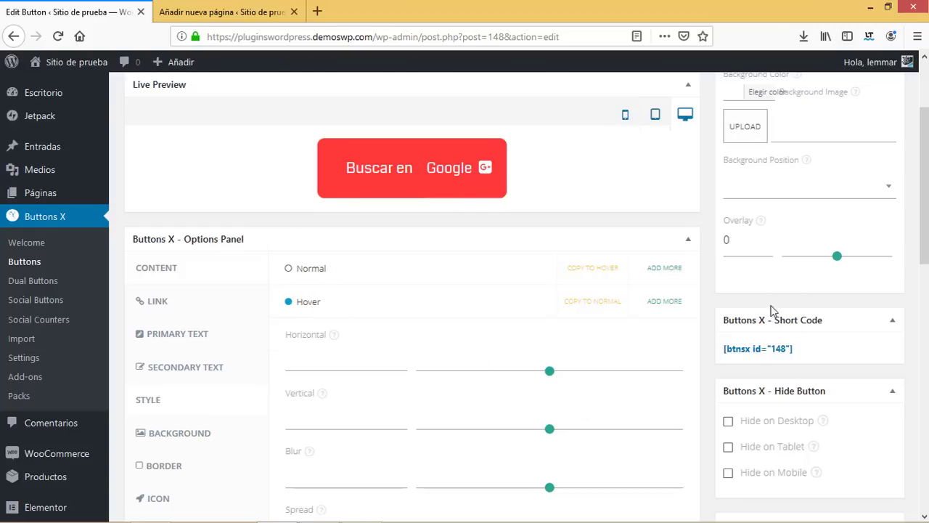
left_click_drag(551, 373, 556, 375)
key("shift+Tab")
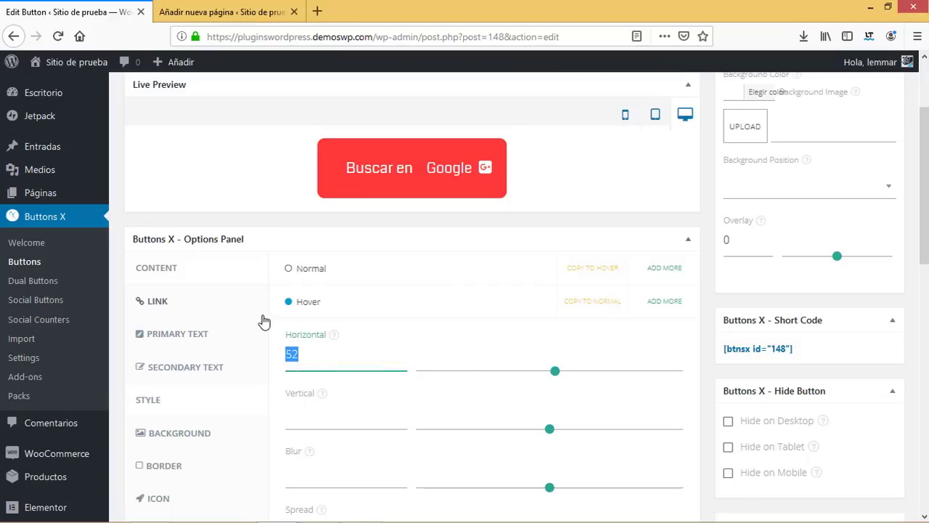
type("15")
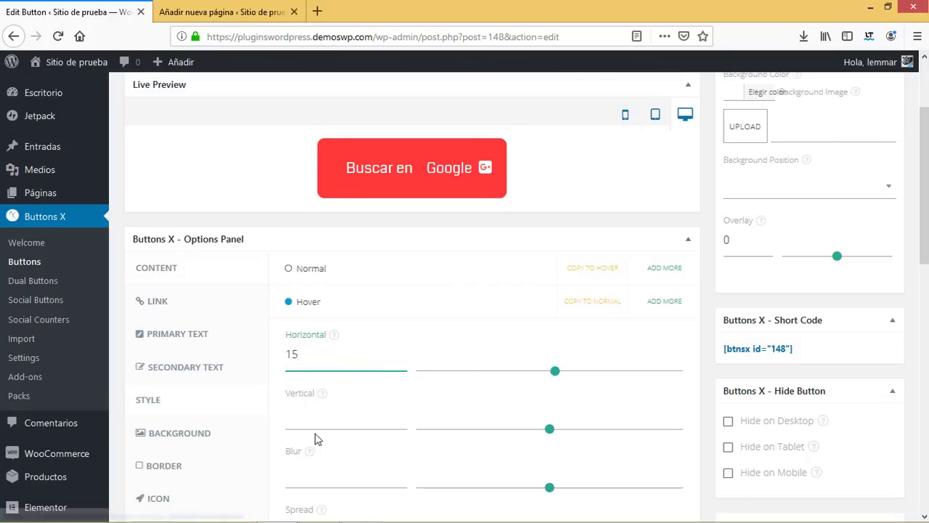
left_click(334, 414)
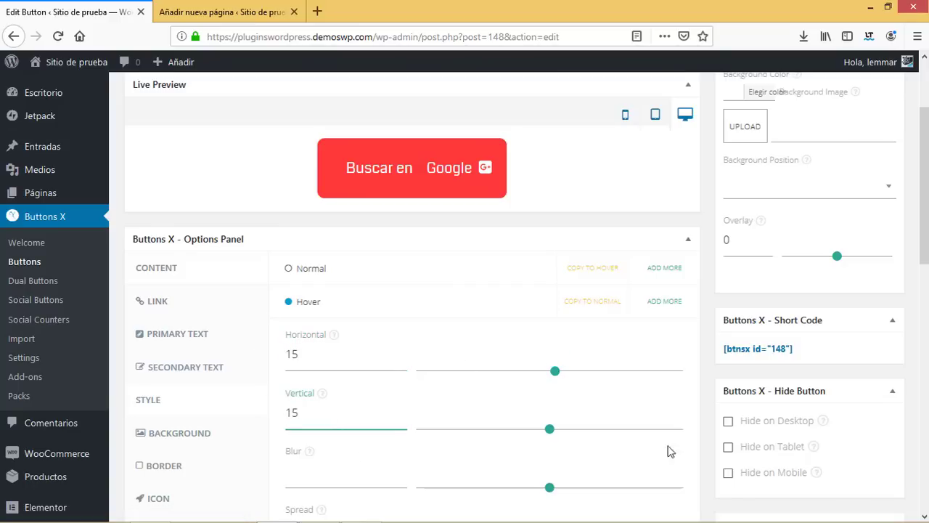
- Check the hover shadow's position options without choosing one, and set the shadow color to a medium gray
scroll(690, 392, "down", 1)
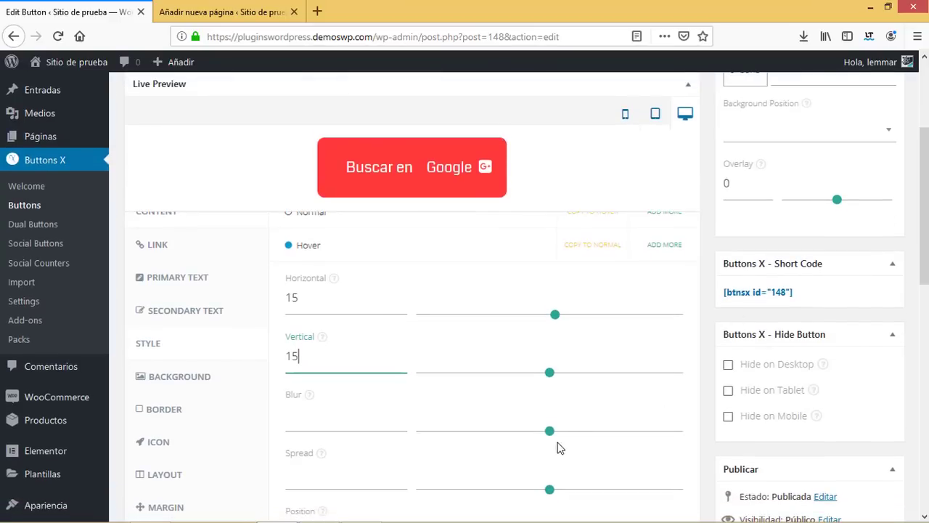
scroll(349, 472, "down", 2)
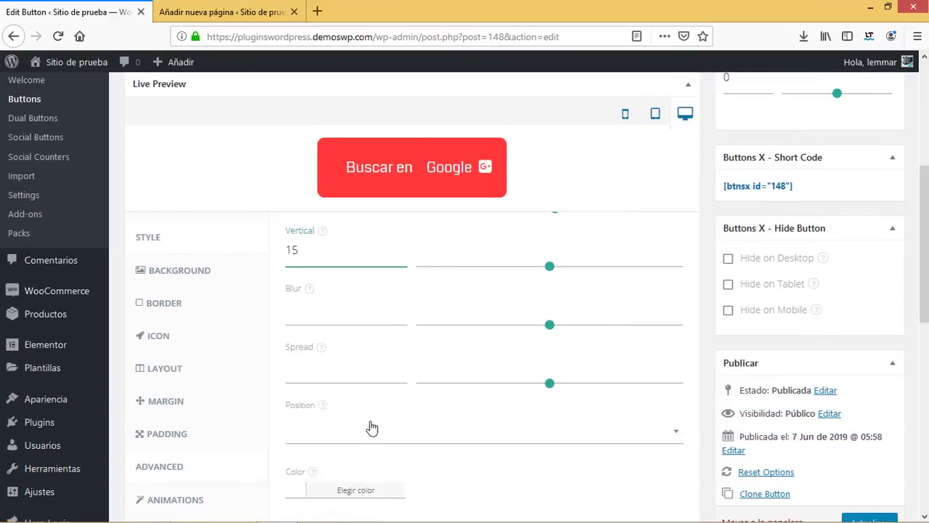
left_click(302, 439)
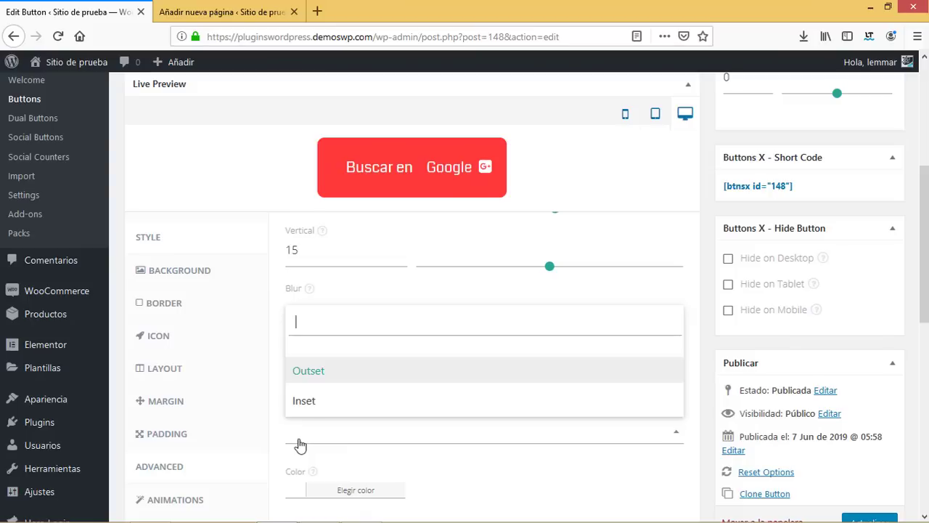
left_click(301, 447)
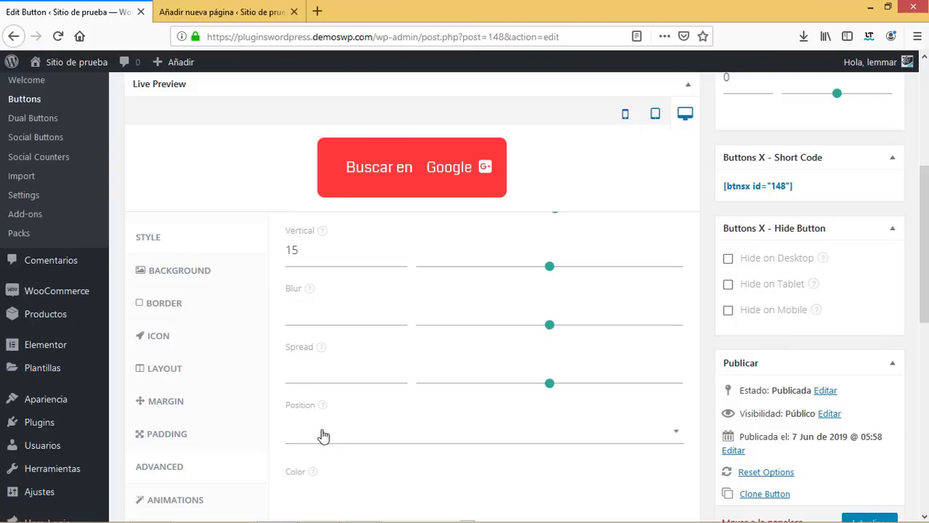
left_click(317, 492)
scroll(317, 450, "down", 3)
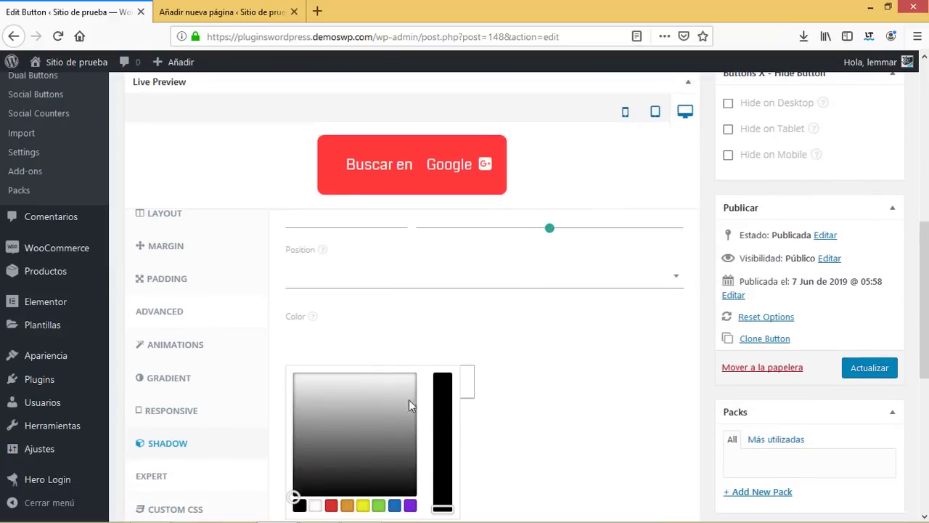
mouse_move(313, 387)
left_mouse_down()
mouse_move(295, 421)
mouse_move(302, 428)
left_mouse_up()
left_click(504, 335)
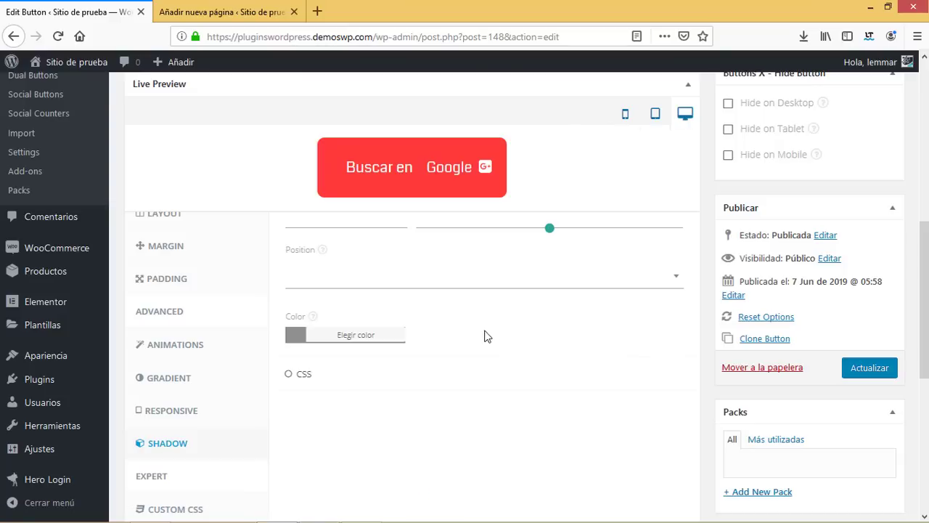
scroll(485, 334, "up", 3)
scroll(486, 334, "up", 3)
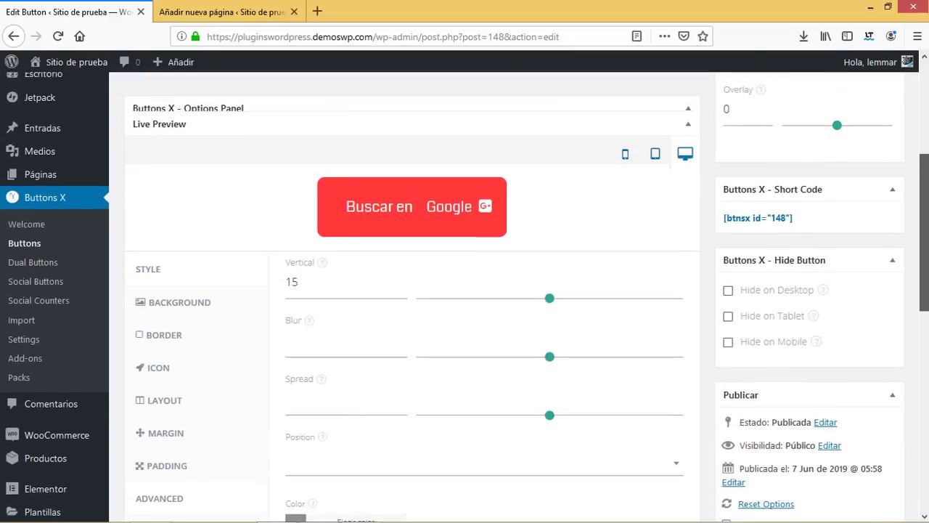
- Try a stronger hover shadow with a blur of 51, a horizontal offset of 54 and a vertical offset of 51
scroll(784, 388, "down", 1)
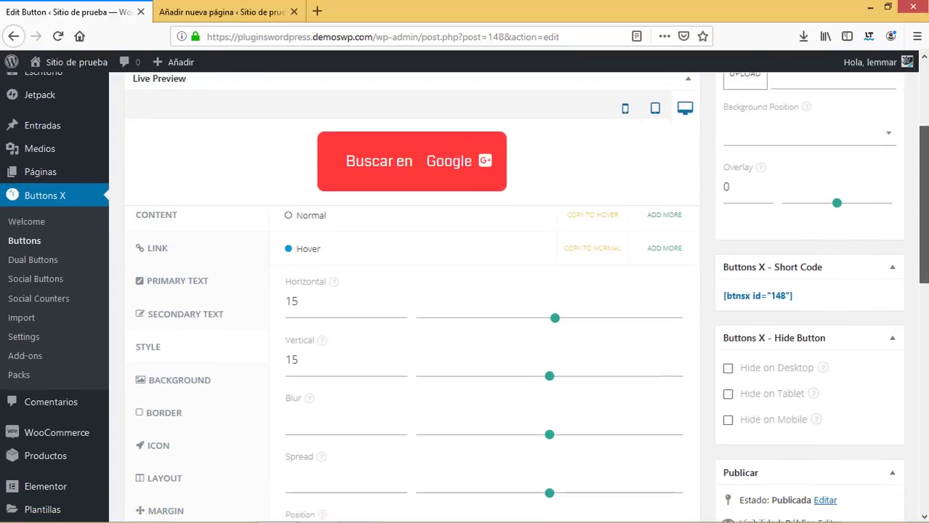
left_click_drag(552, 433, 553, 428)
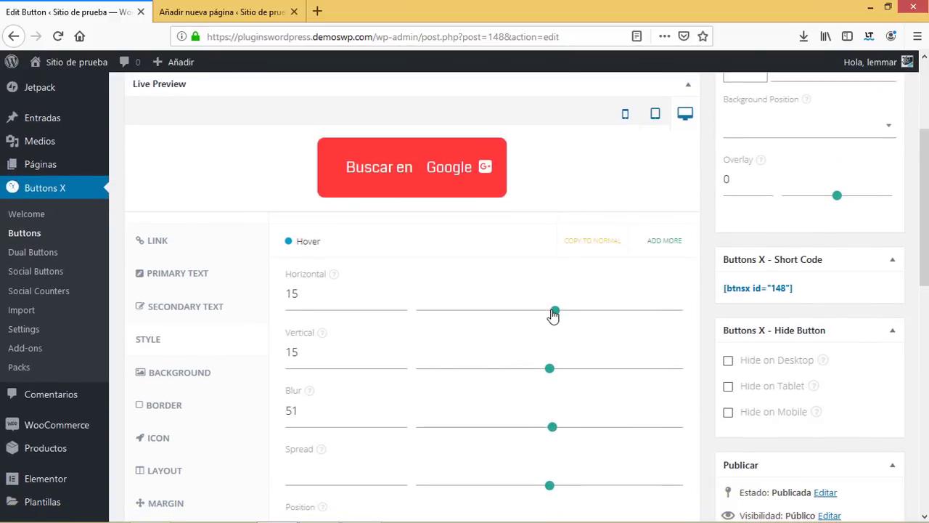
left_click_drag(557, 313, 560, 311)
left_click_drag(551, 370, 540, 332)
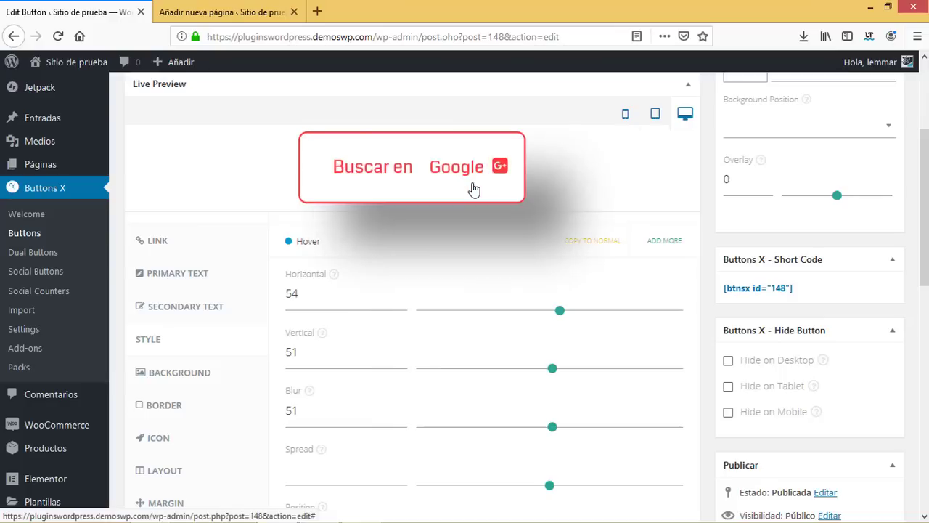
- Set the hover shadow's horizontal and vertical offsets to 15 and its blur to 10, and collapse the hover settings
key("ctrl+a")
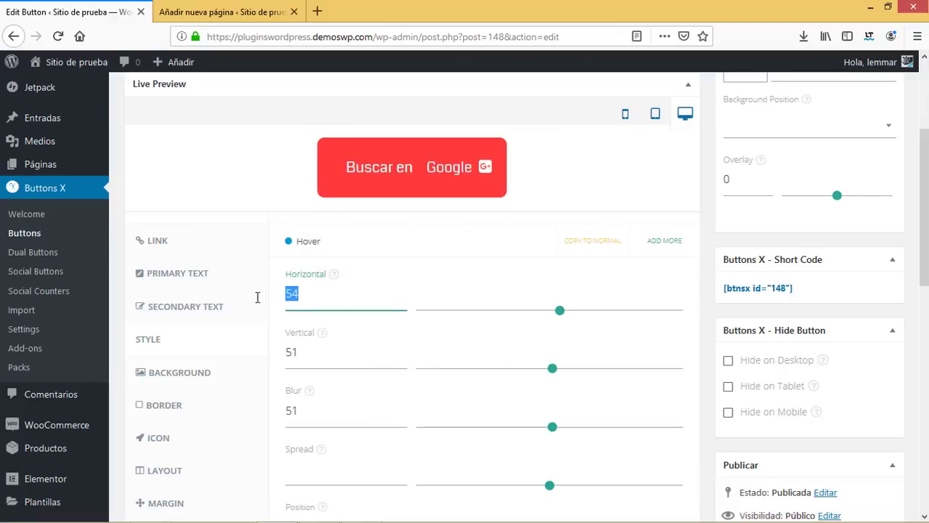
type("15")
key("Tab")
type("15")
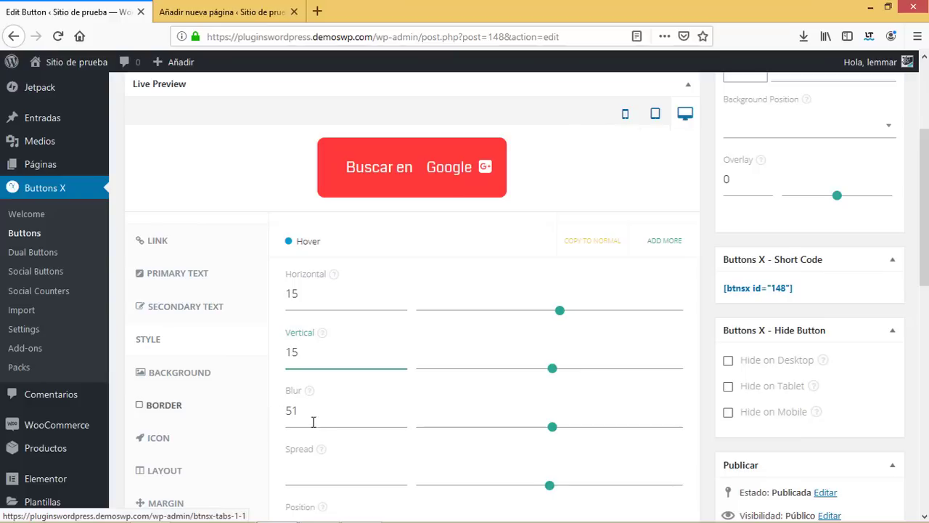
key("Tab")
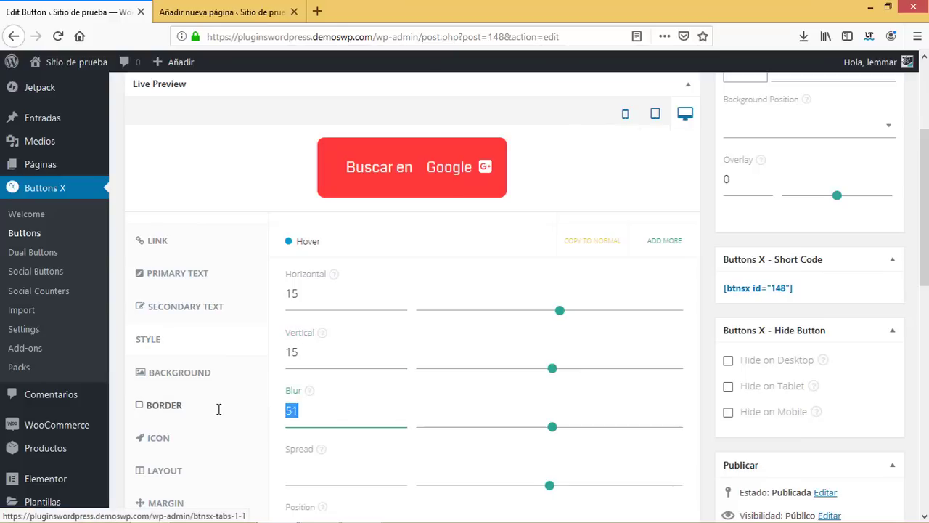
type("10")
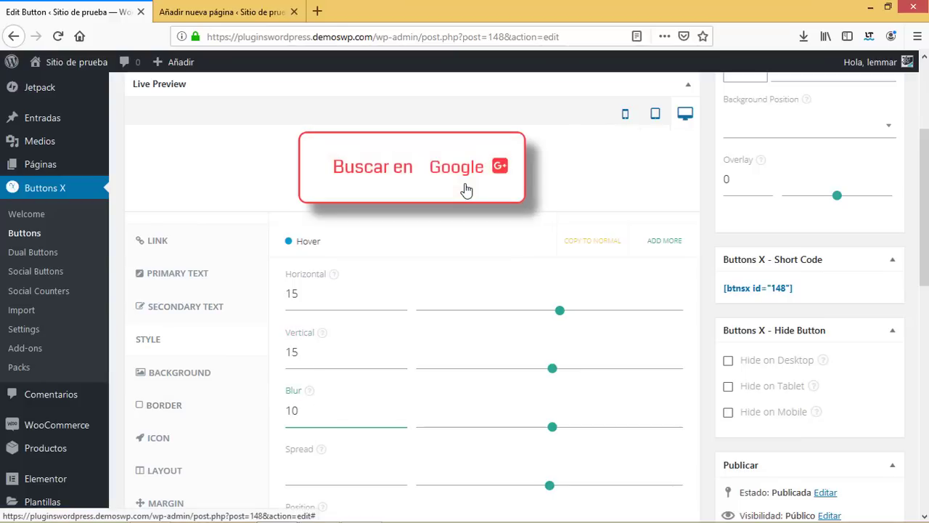
scroll(380, 381, "down", 2)
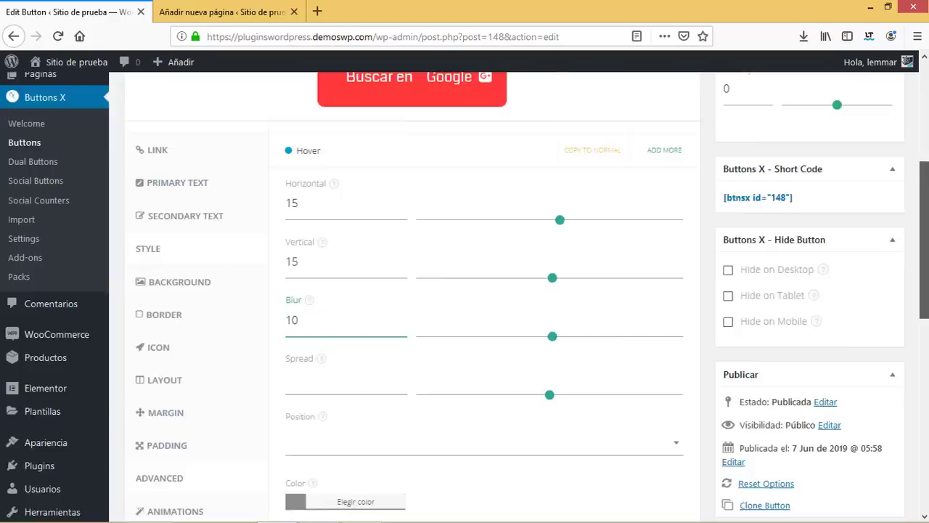
scroll(380, 381, "down", 5)
scroll(380, 381, "up", 8)
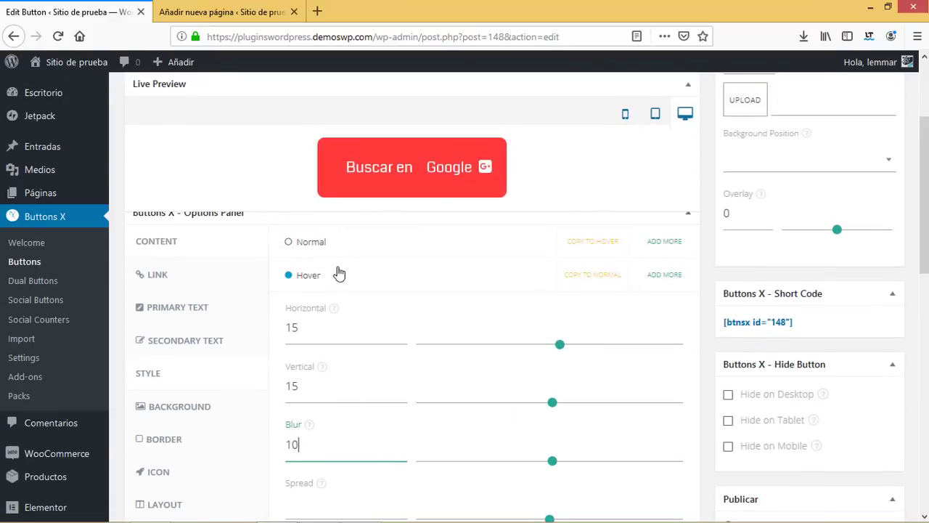
left_click(368, 277)
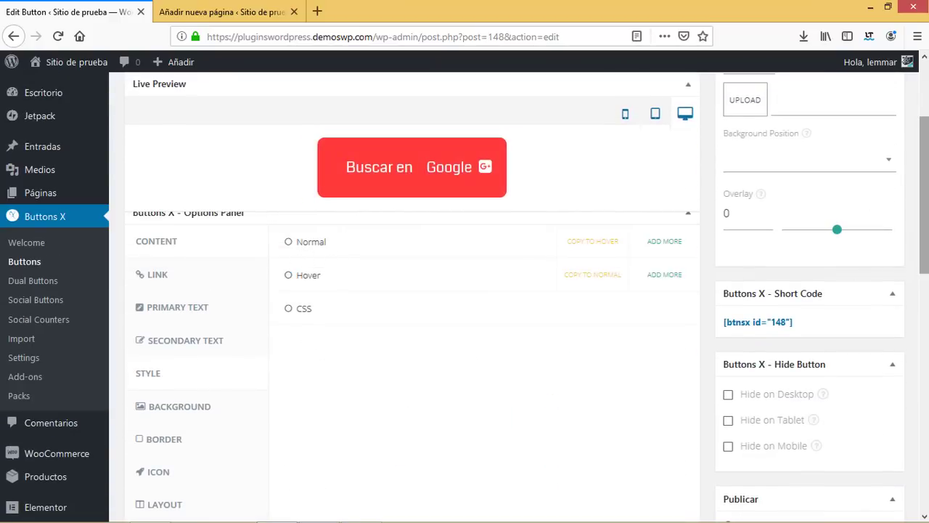
- Review the button's expert settings for custom CSS and custom JS
scroll(189, 368, "down", 5)
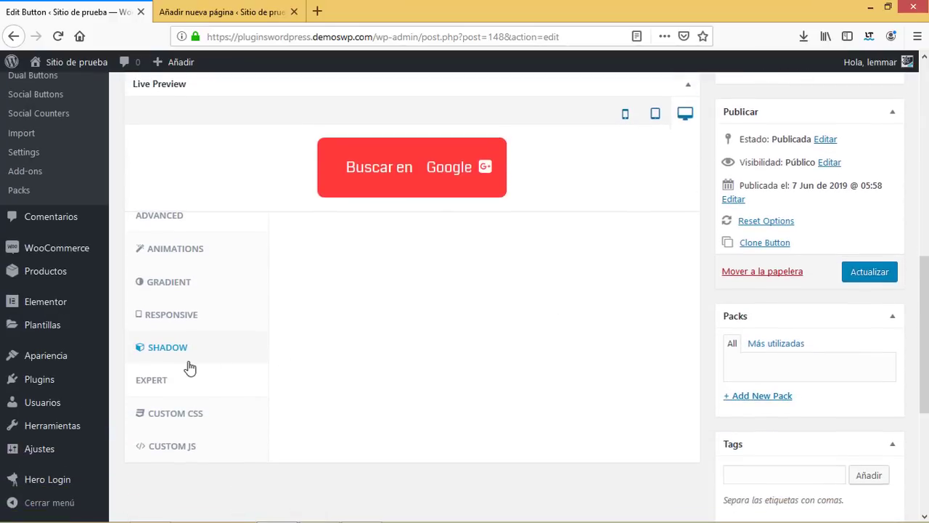
left_click(198, 421)
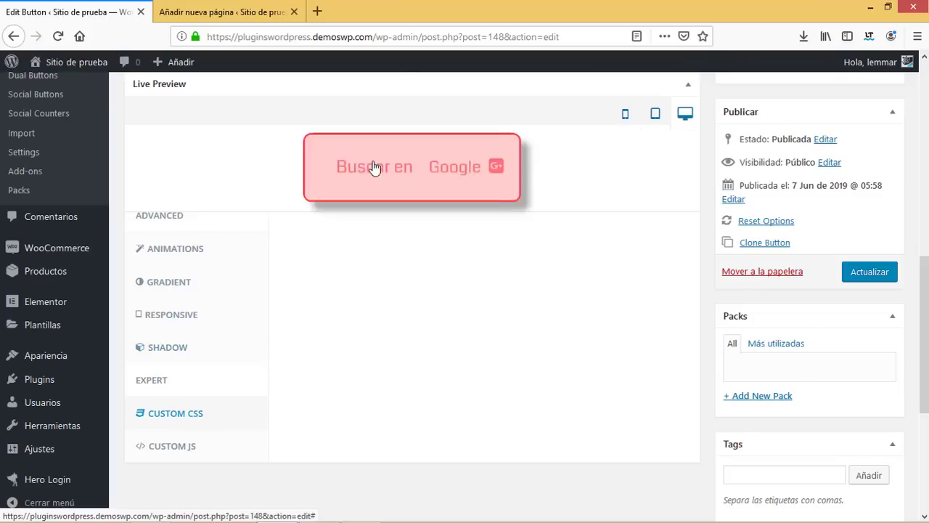
left_click(179, 448)
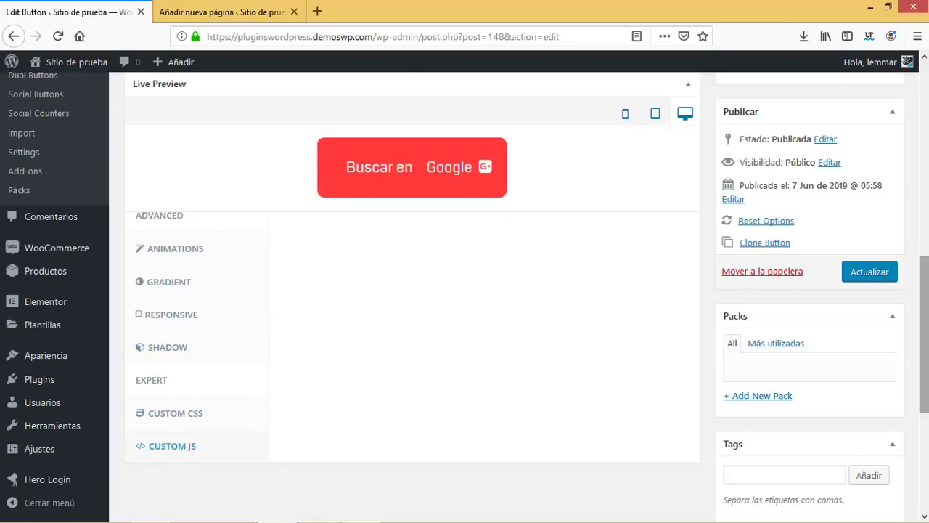
scroll(356, 283, "up", 3)
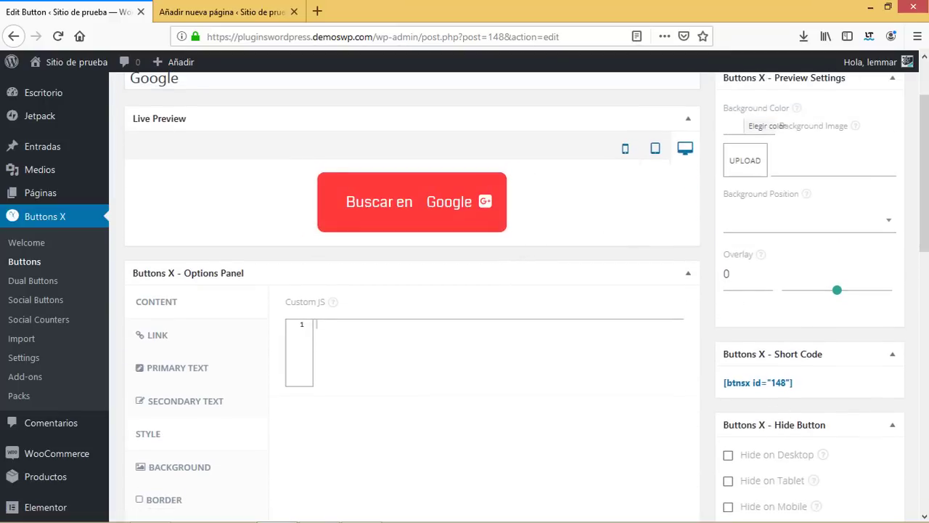
- Update the Google button and copy its shortcode
scroll(819, 456, "down", 4)
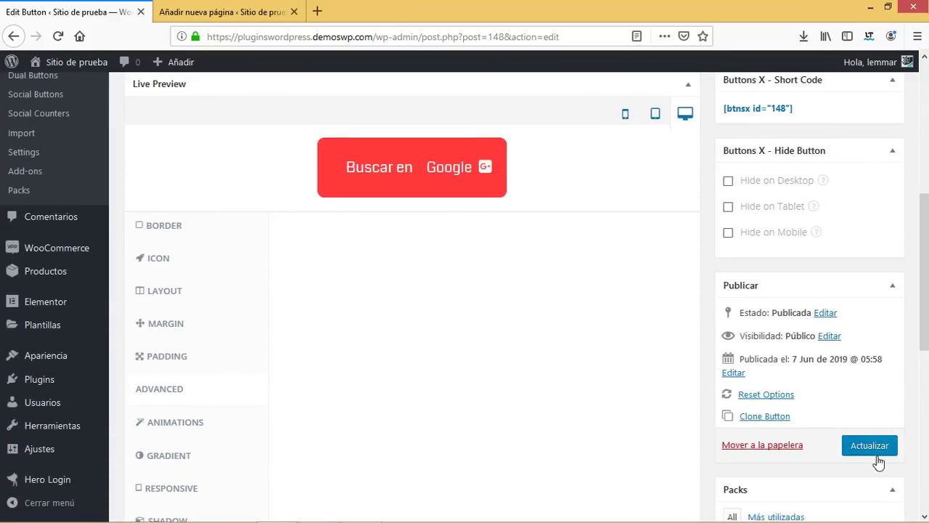
left_click(873, 452)
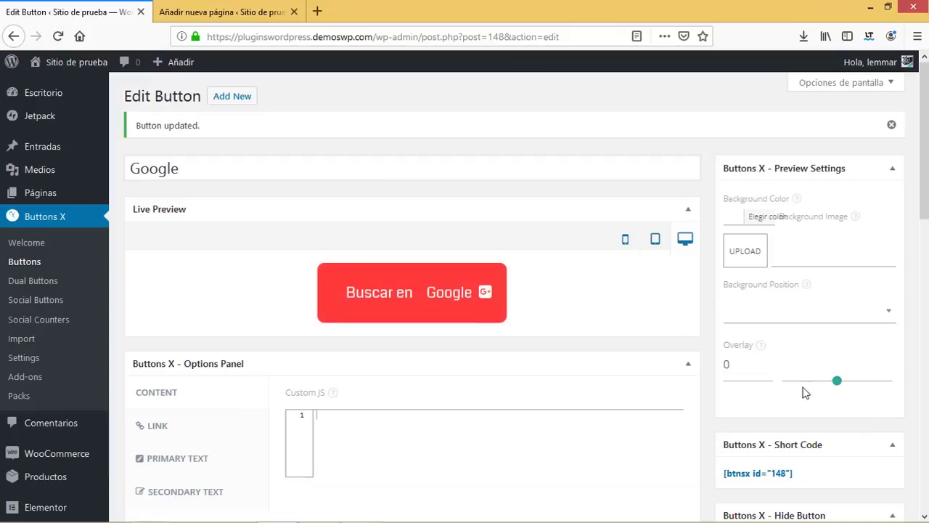
left_click(743, 476)
key("ctrl+c")
right_click(740, 475)
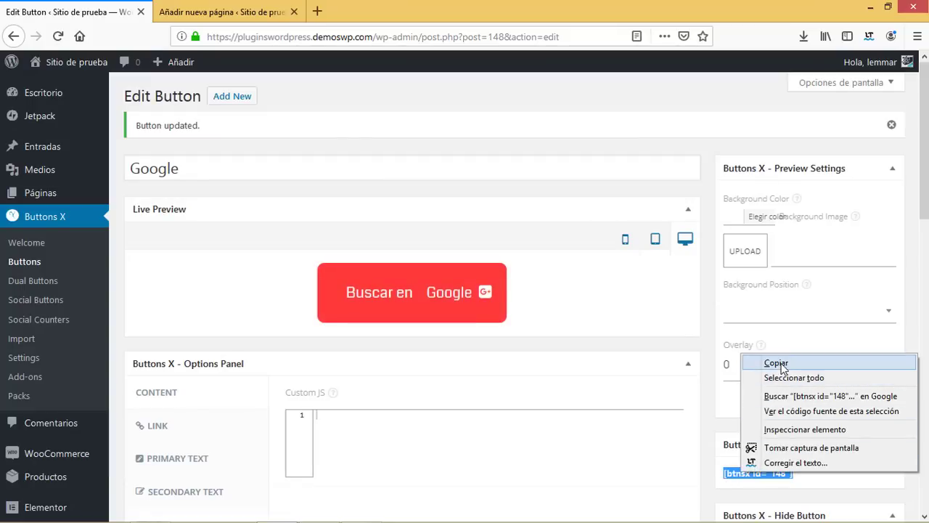
left_click(771, 362)
- Add a Shortcode block containing [btnsx id="148"] to the Botones page and update the page
left_click(205, 10)
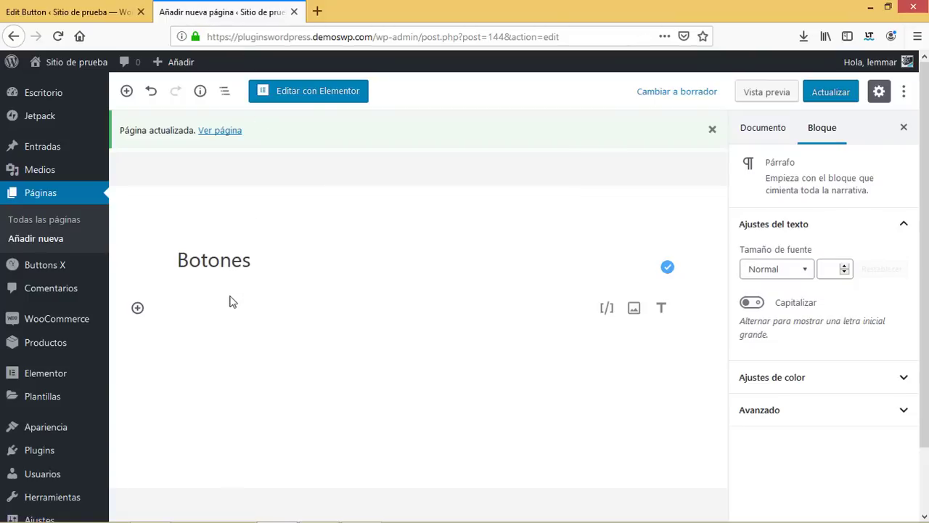
type("/")
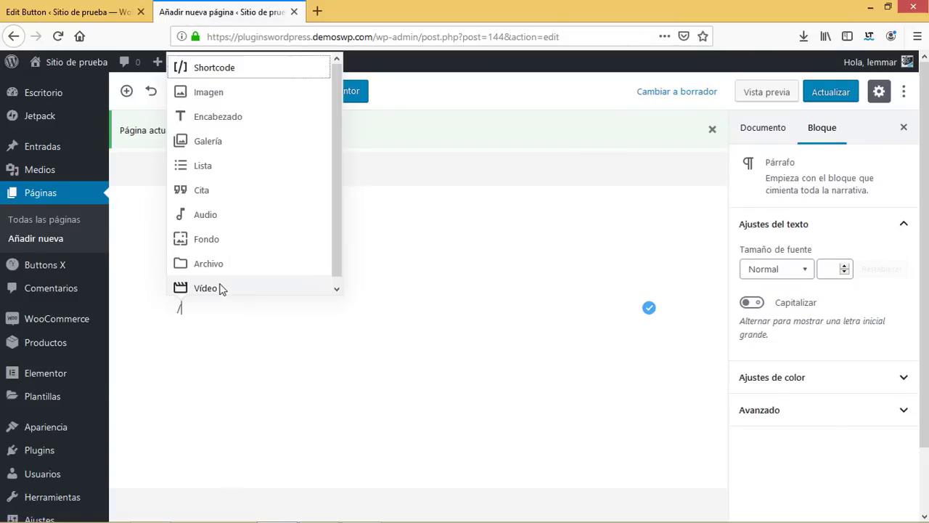
type("sho")
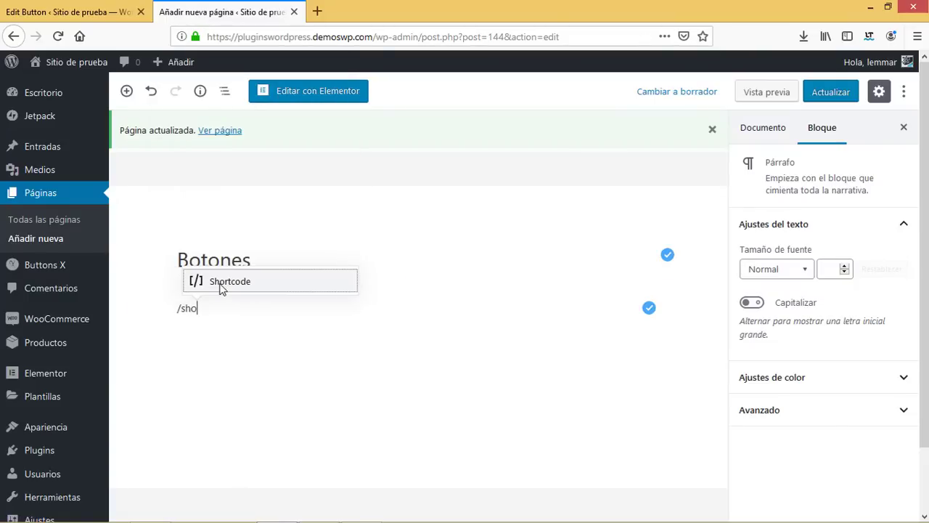
left_click(222, 284)
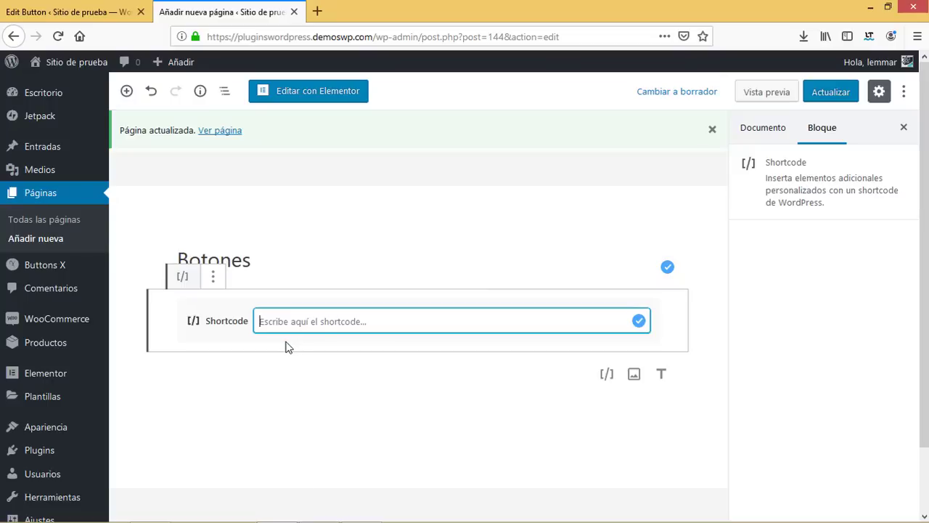
key("ctrl+v")
left_click(831, 96)
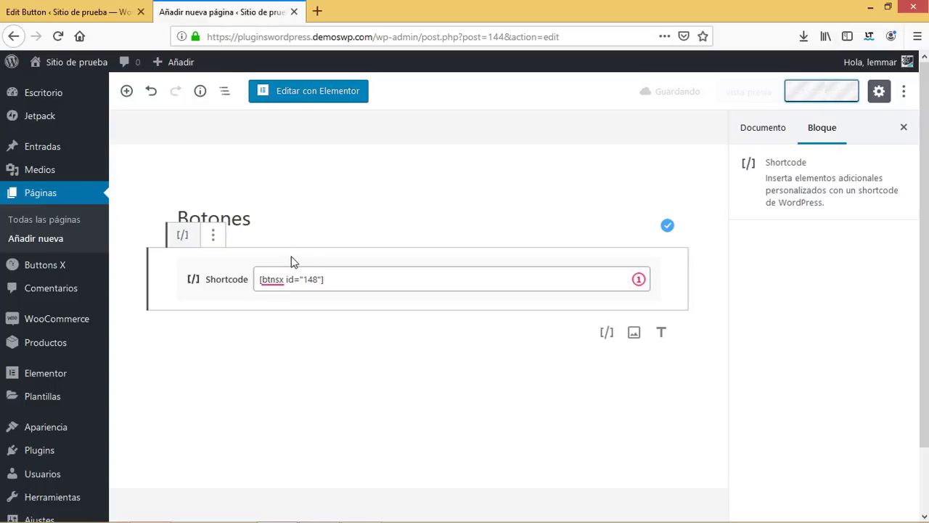
- Preview the Botones page in a new tab, test the button's link to Google, and close the Google page
right_click(753, 96)
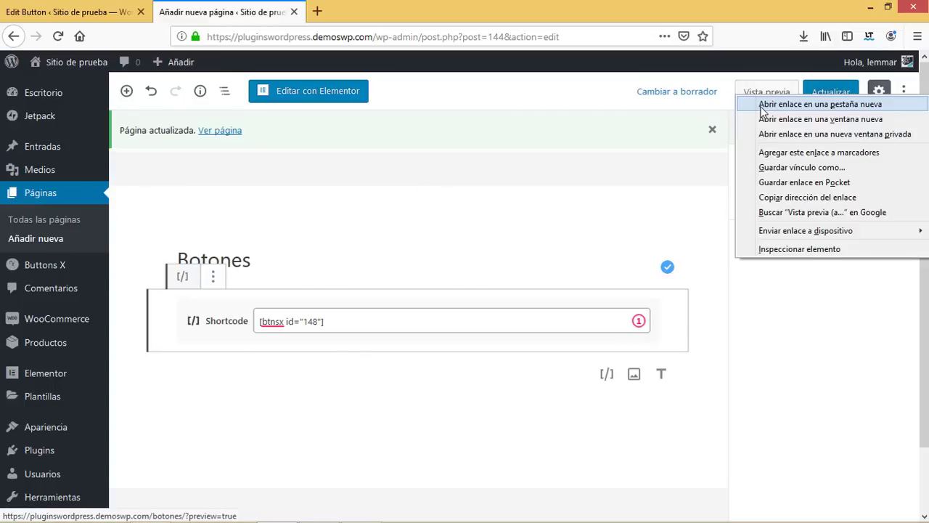
left_click(762, 108)
key("ctrl+Tab")
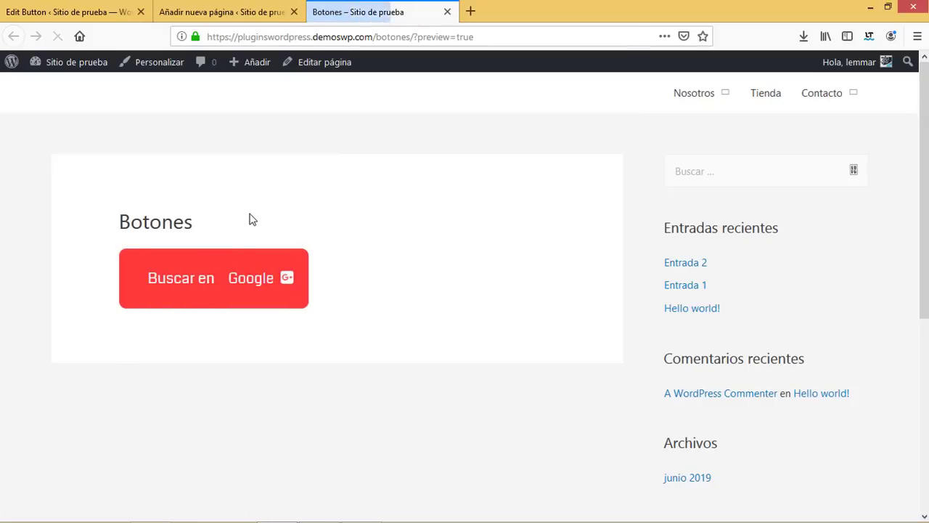
left_click(254, 280)
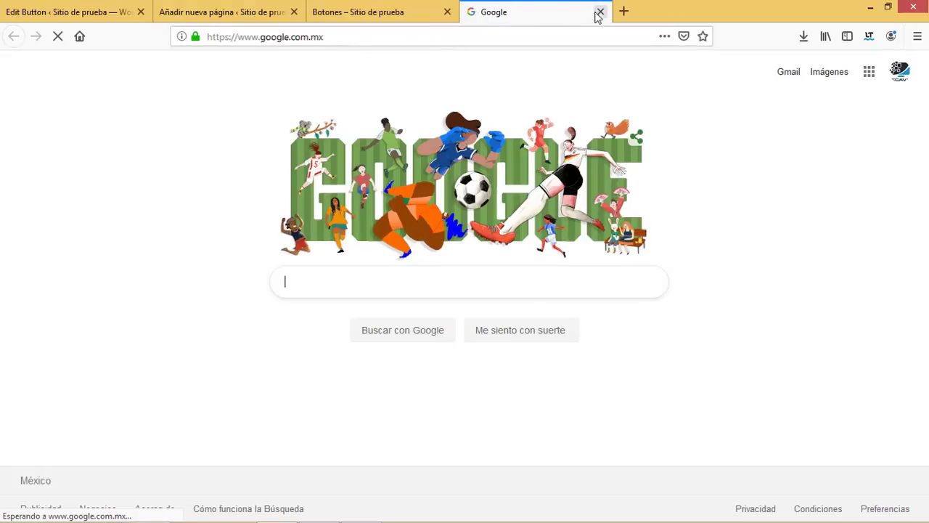
left_click(600, 12)
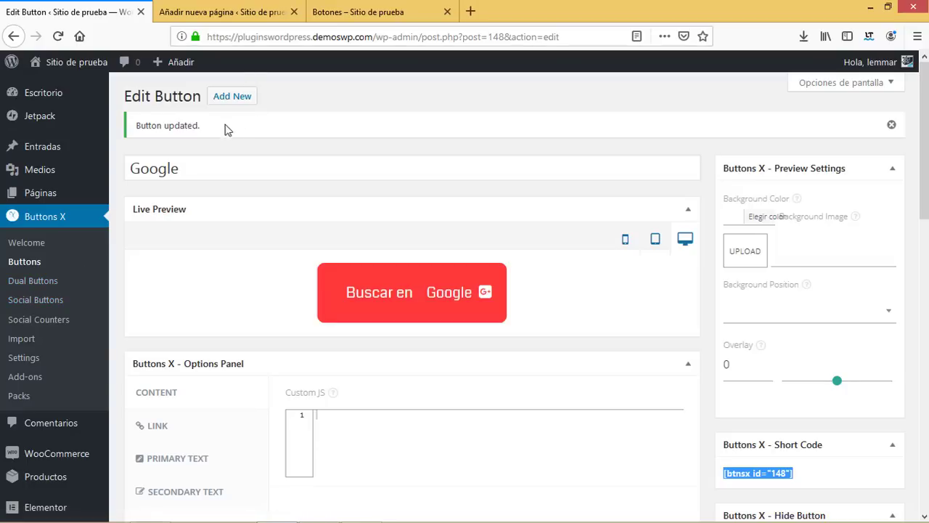
- Examine the WordPress and marketing course website's subscription offer, course list, frequently asked questions, and included templates and plugins
scroll(312, 297, "down", 3)
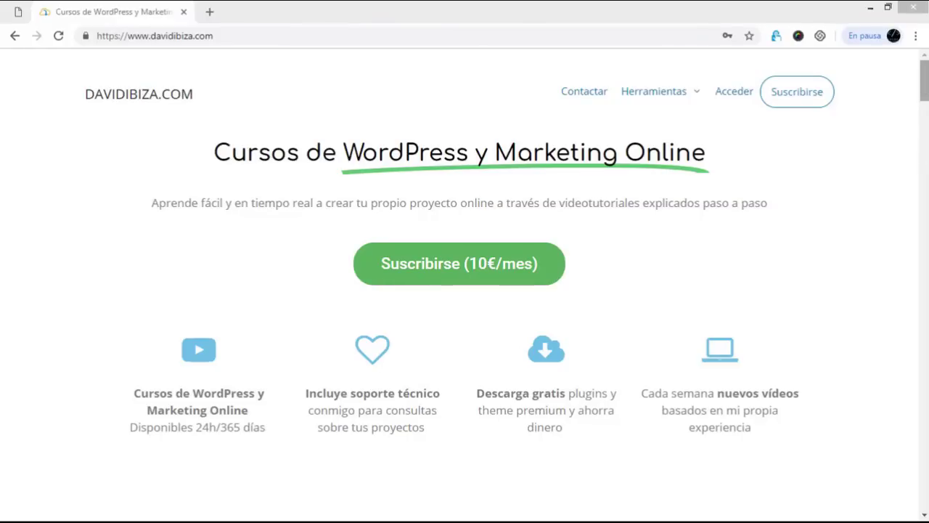
left_click(925, 154)
scroll(710, 338, "down", 6)
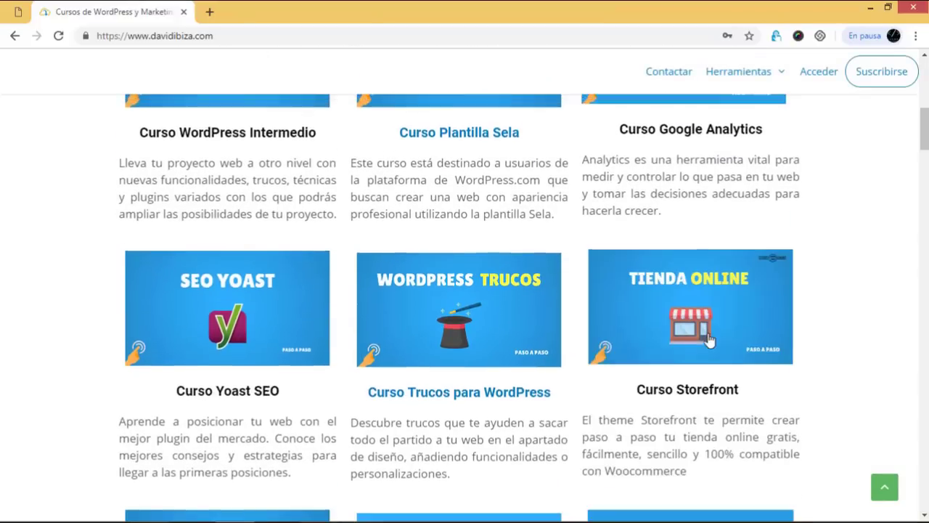
scroll(710, 340, "up", 15)
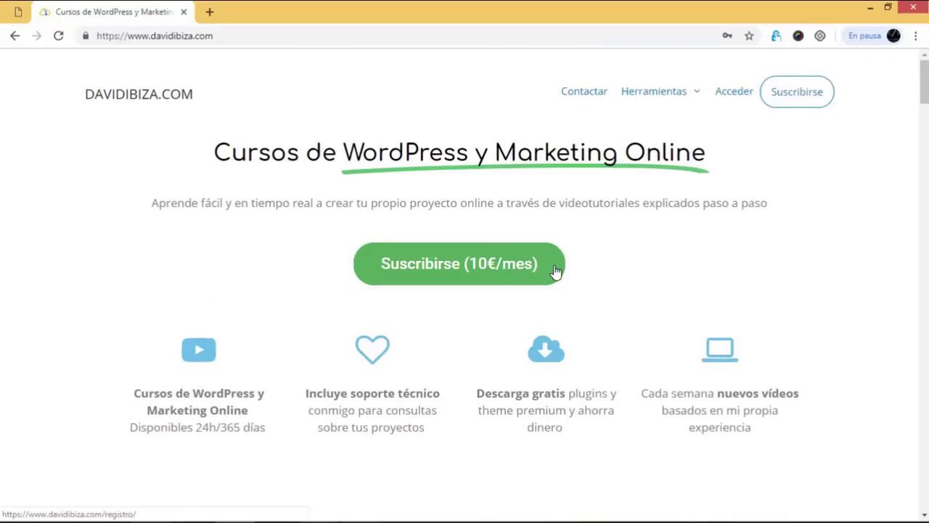
scroll(496, 288, "down", 6)
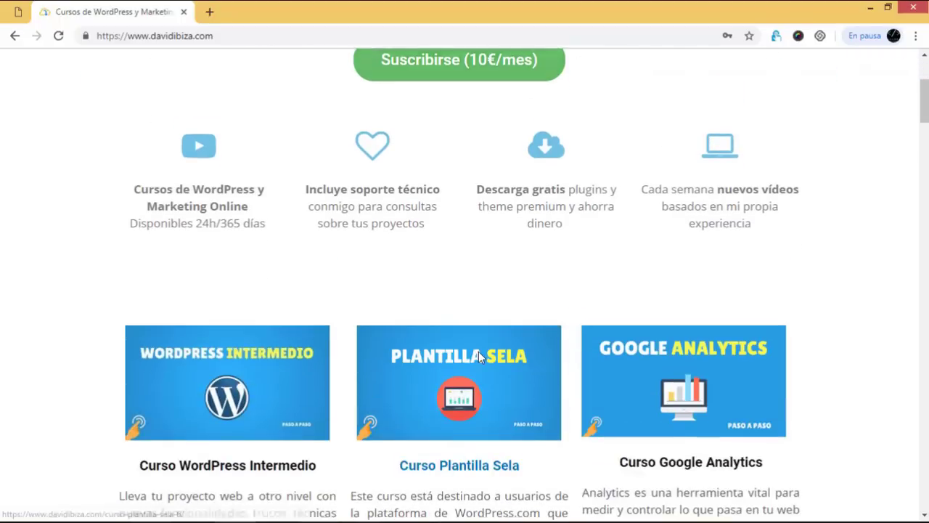
scroll(530, 380, "down", 5)
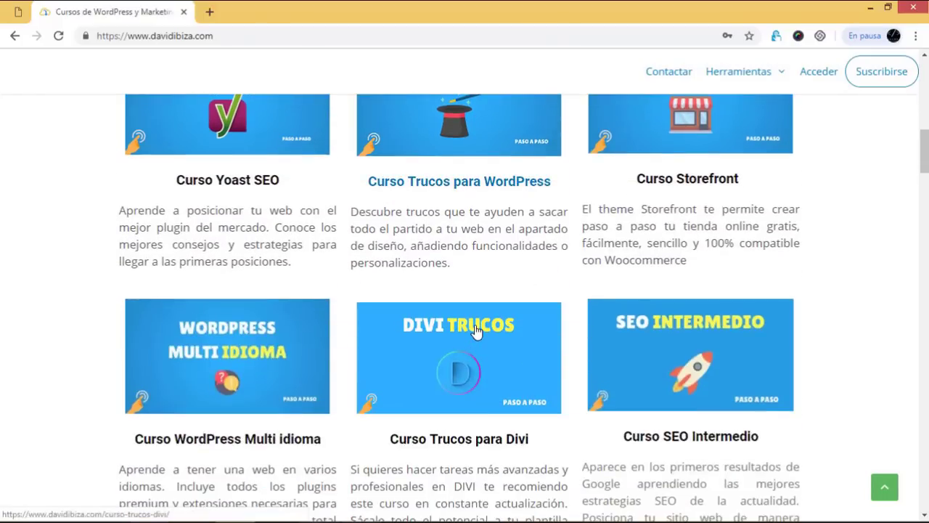
scroll(475, 331, "up", 10)
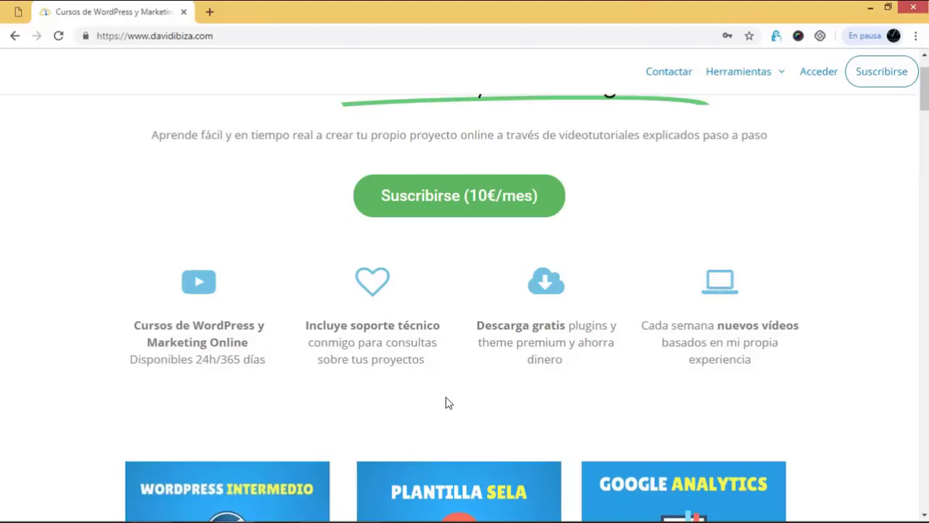
scroll(449, 399, "down", 3)
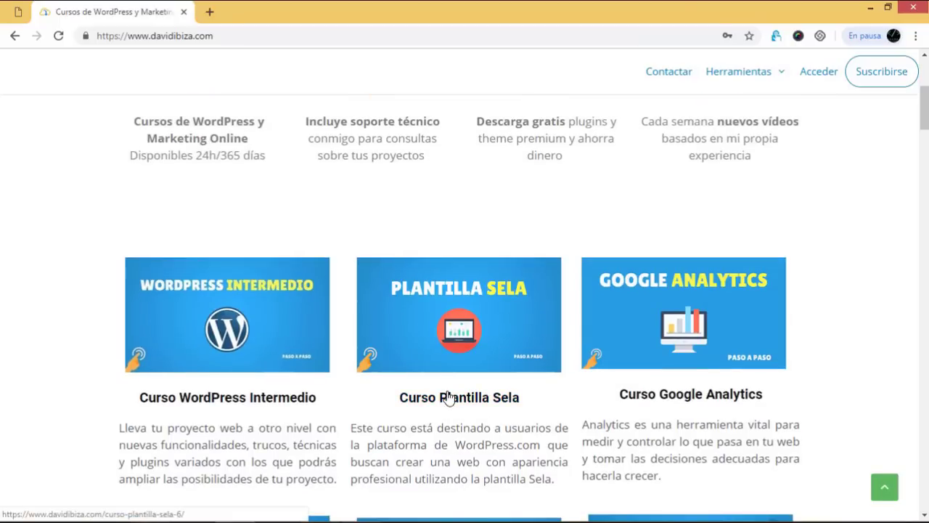
scroll(448, 398, "down", 2)
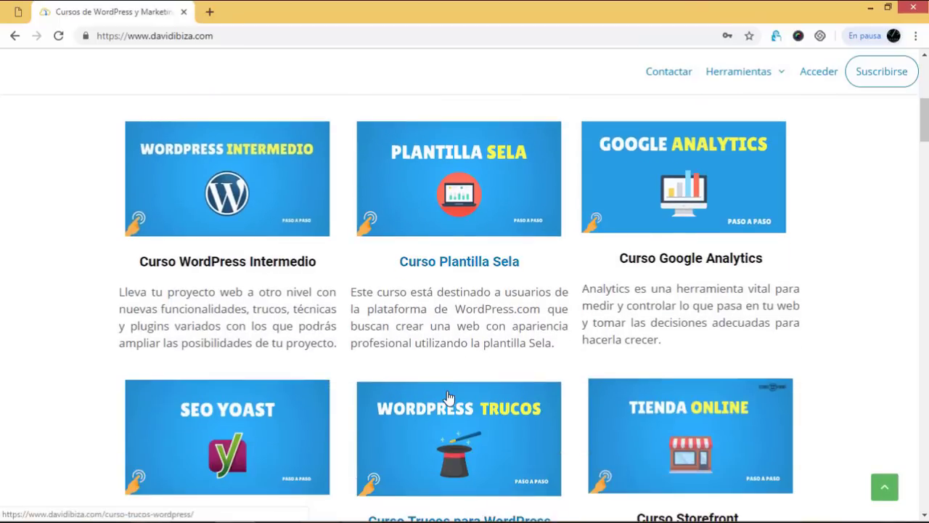
scroll(449, 399, "up", 4)
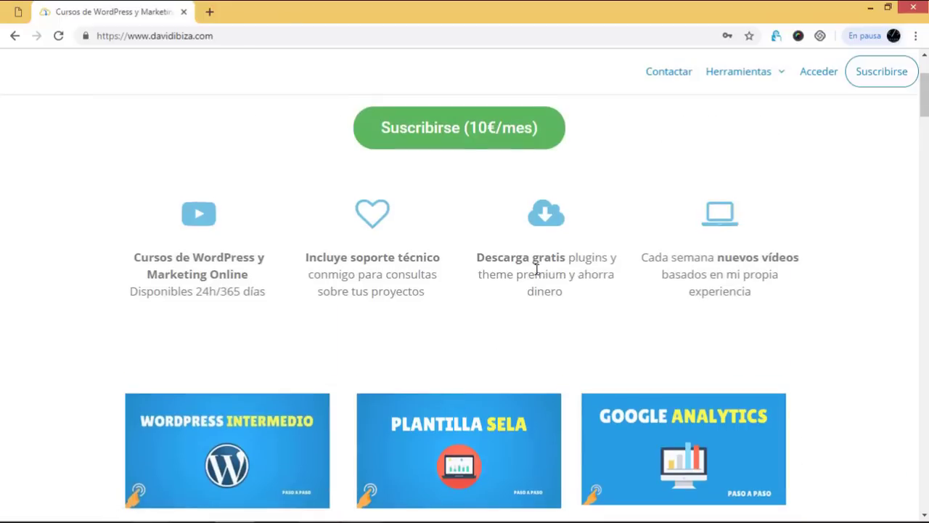
scroll(533, 374, "down", 20)
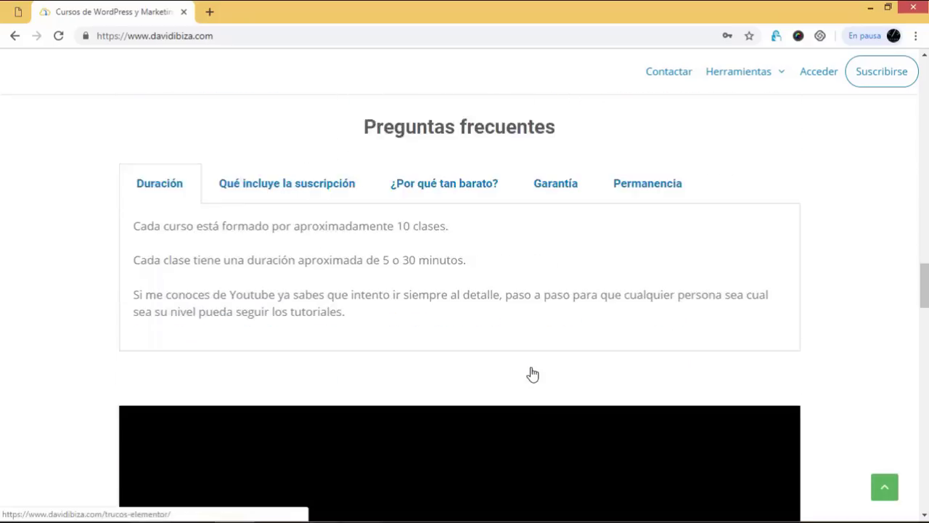
scroll(532, 373, "down", 15)
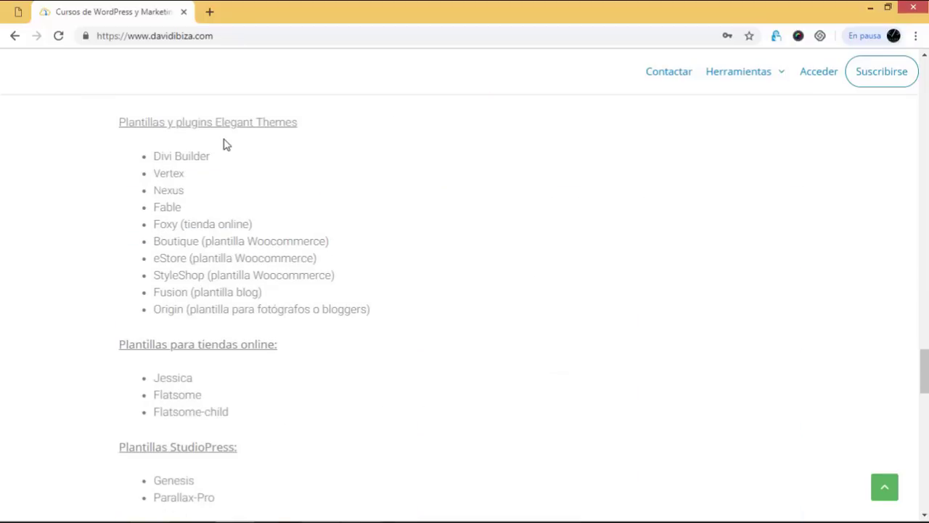